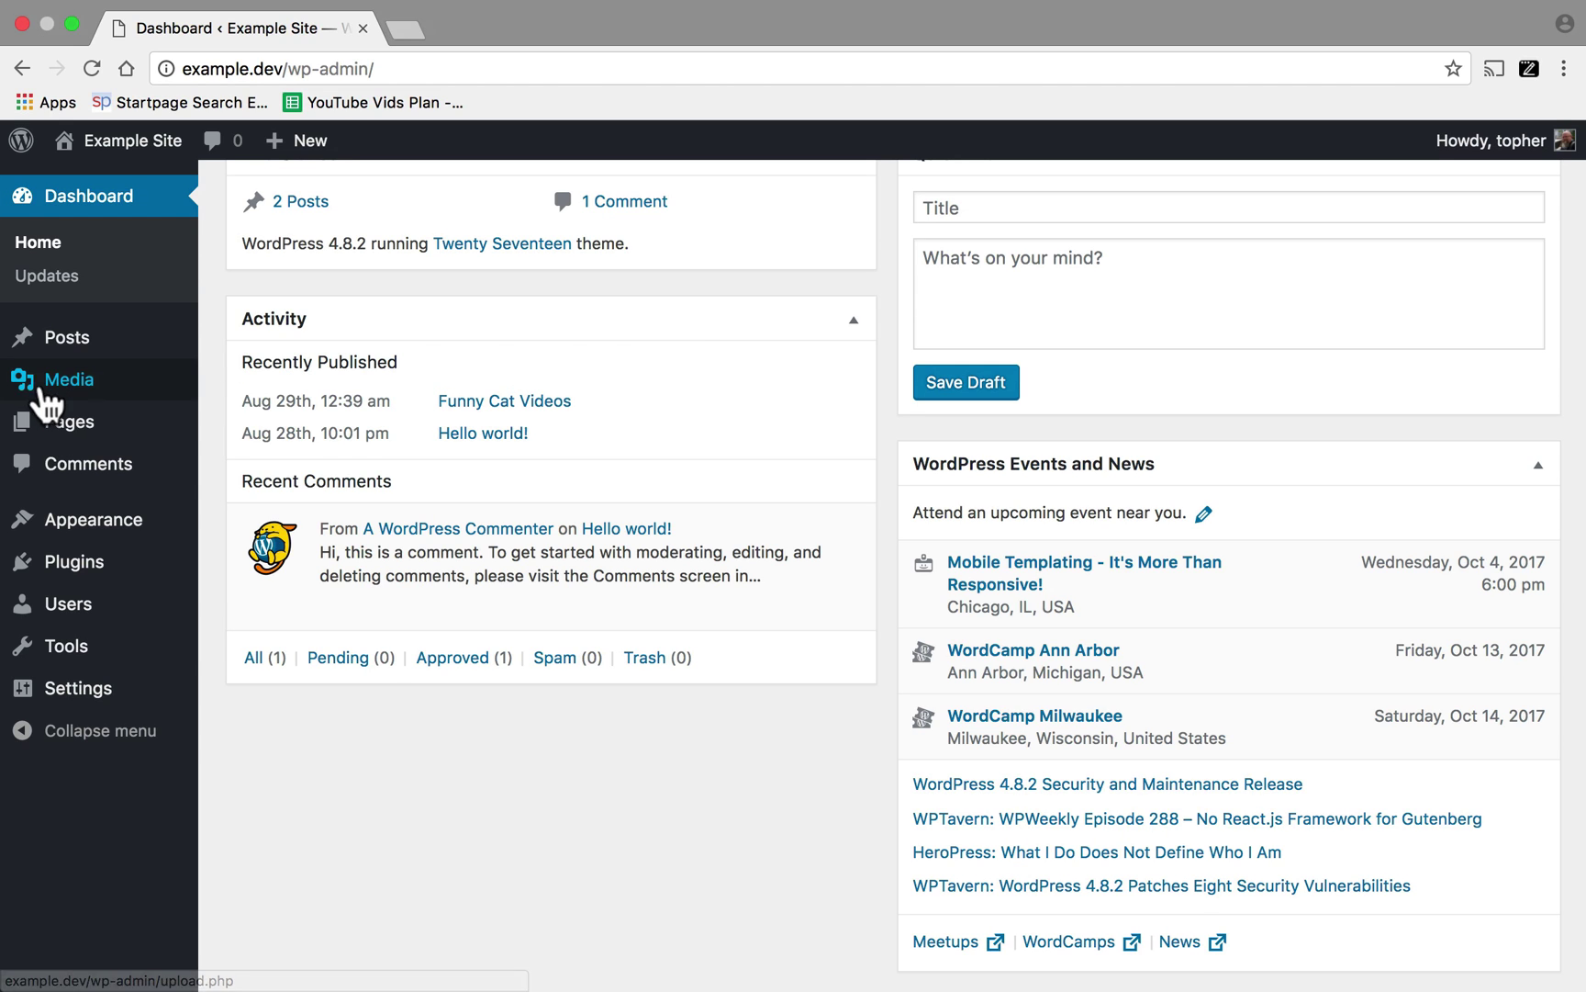
Open the Menus page from the Appearance section of the admin sidebar
{"action": "mouse_move", "coordinate": [116, 525]}
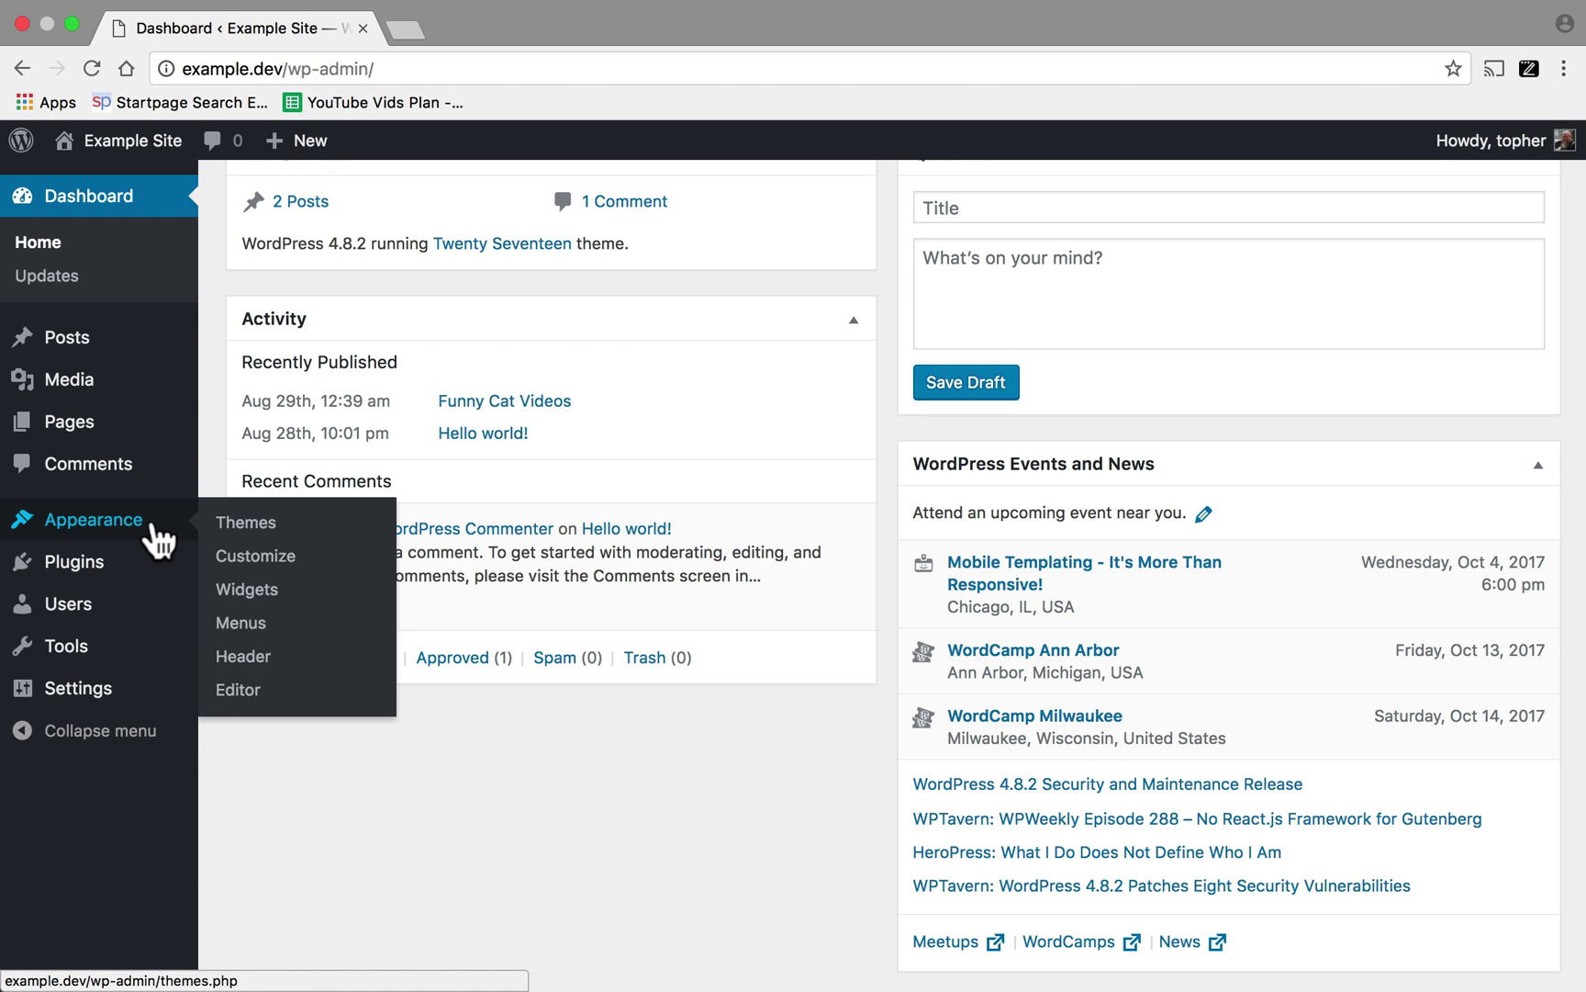
{"action": "left_click", "coordinate": [241, 624]}
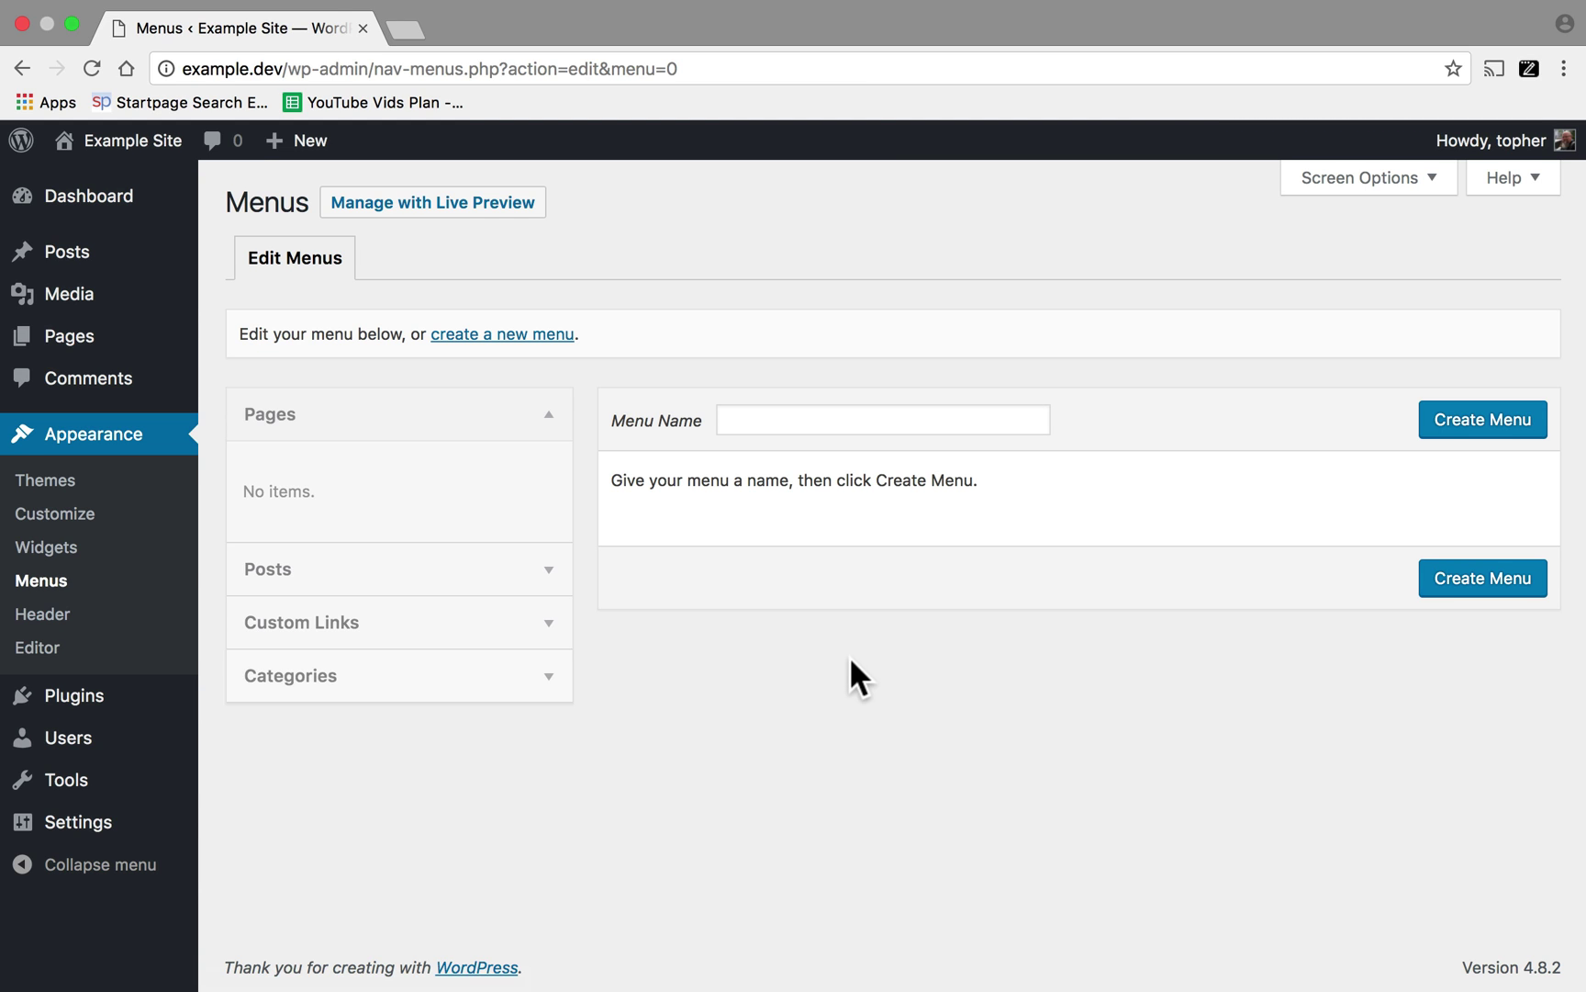
Enter 'Main Menu' as the menu name using the autofill suggestion, then create it
{"action": "left_click", "coordinate": [821, 419]}
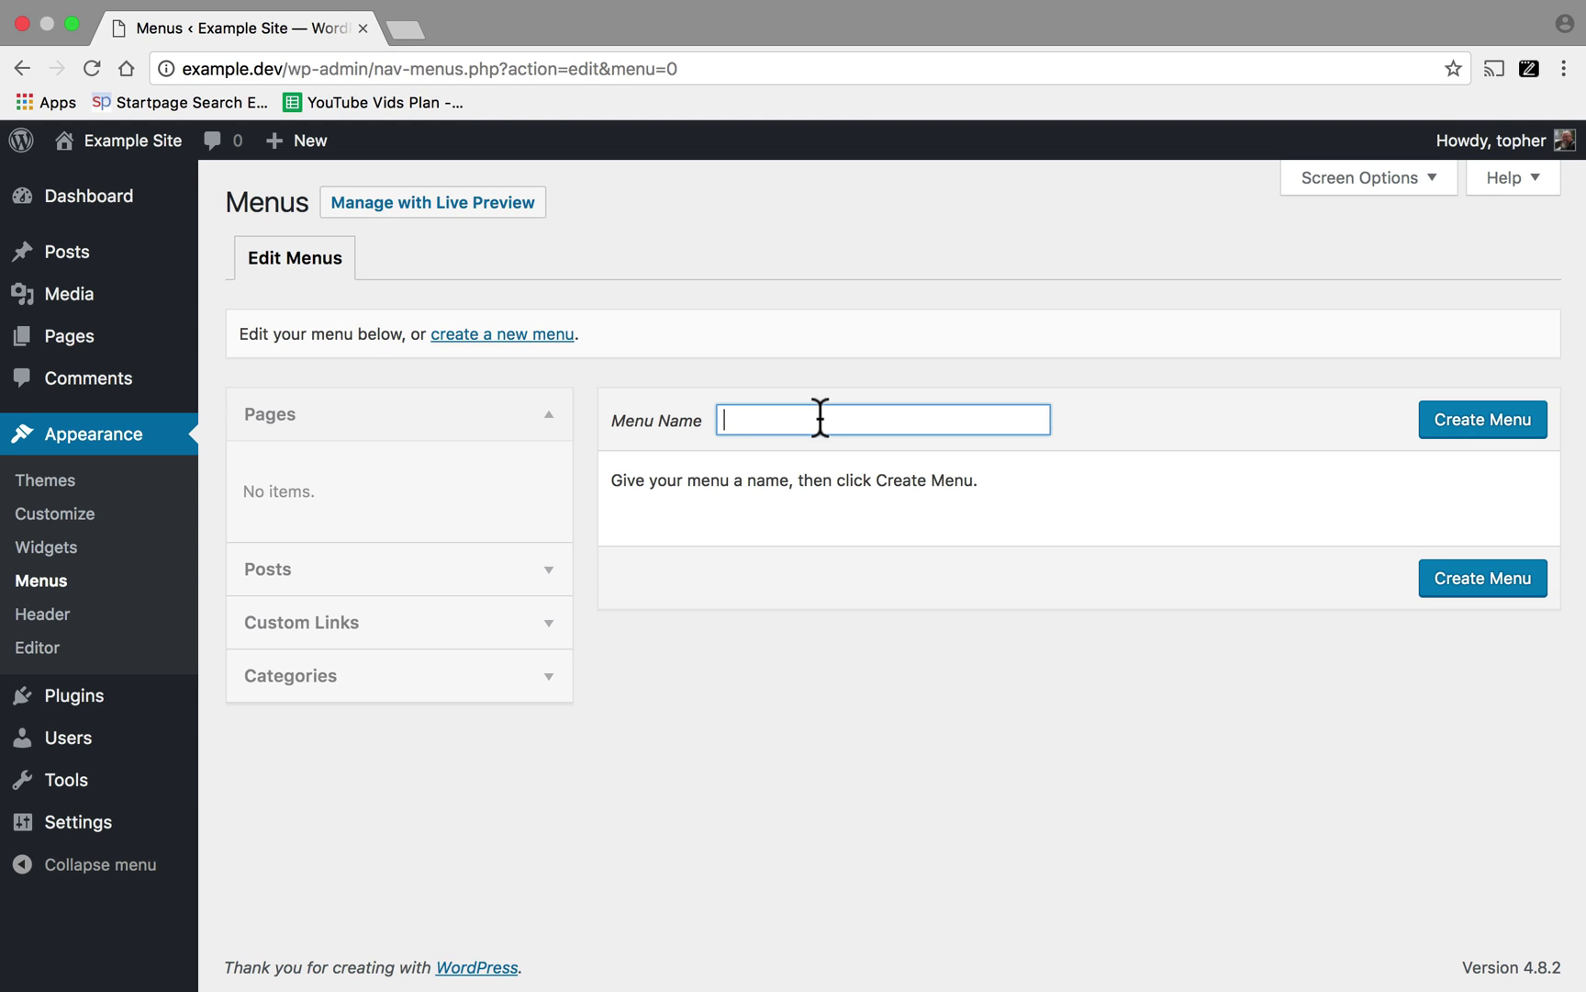
{"action": "type", "text": "M"}
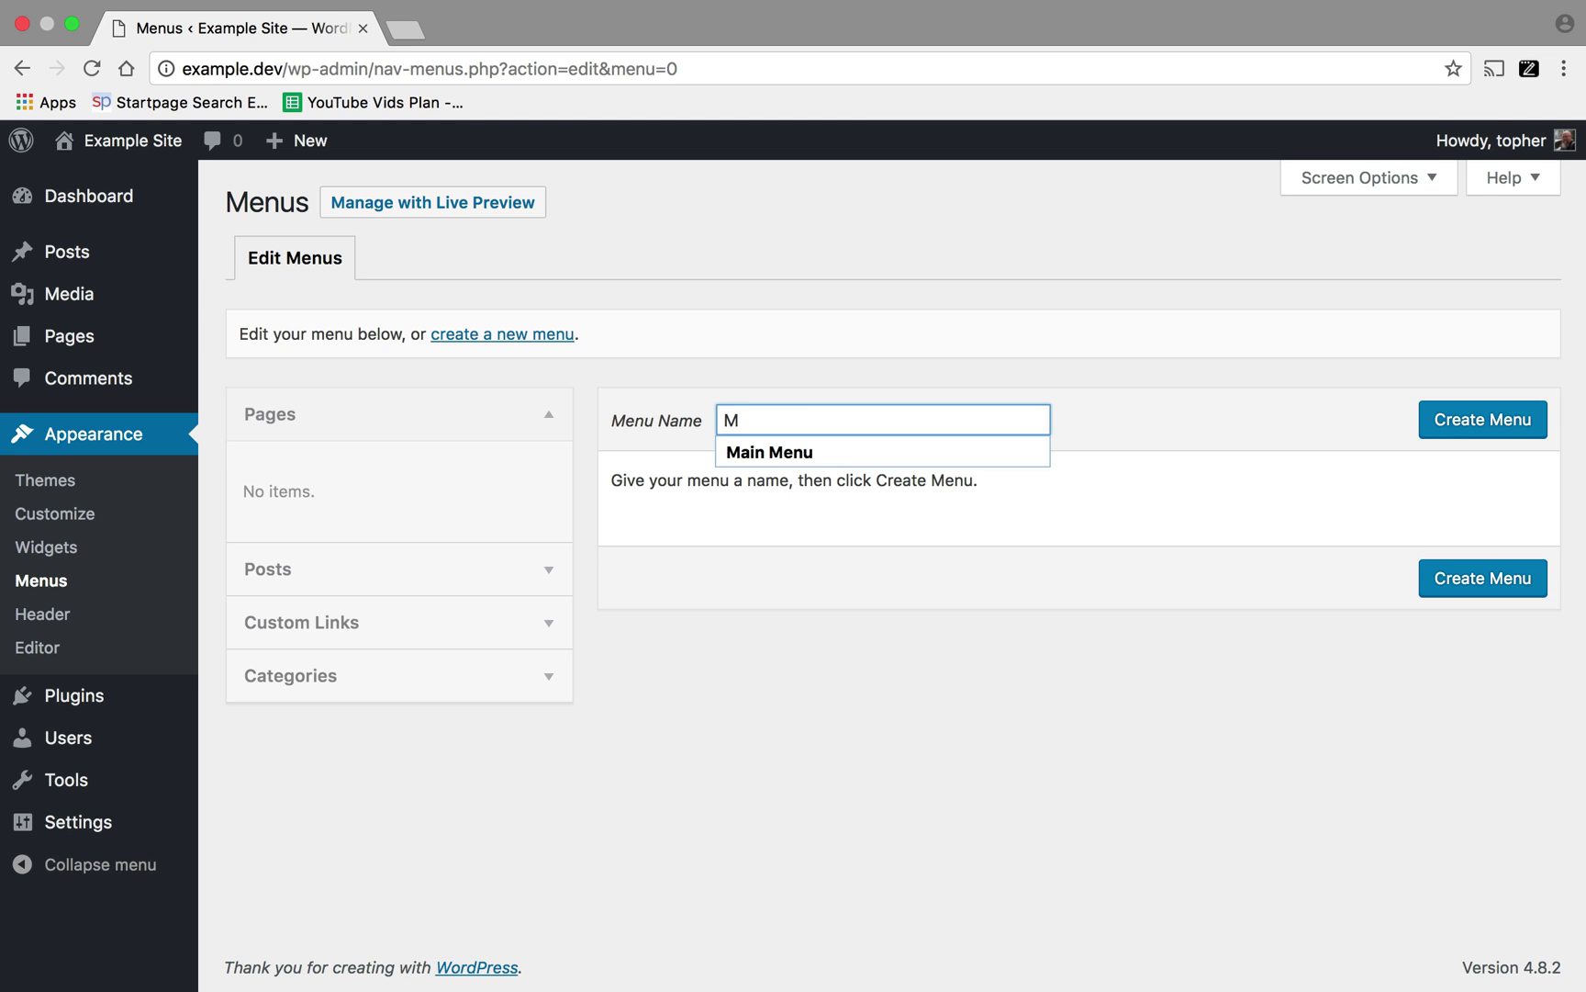
{"action": "key", "text": "Down"}
{"action": "key", "text": "Return"}
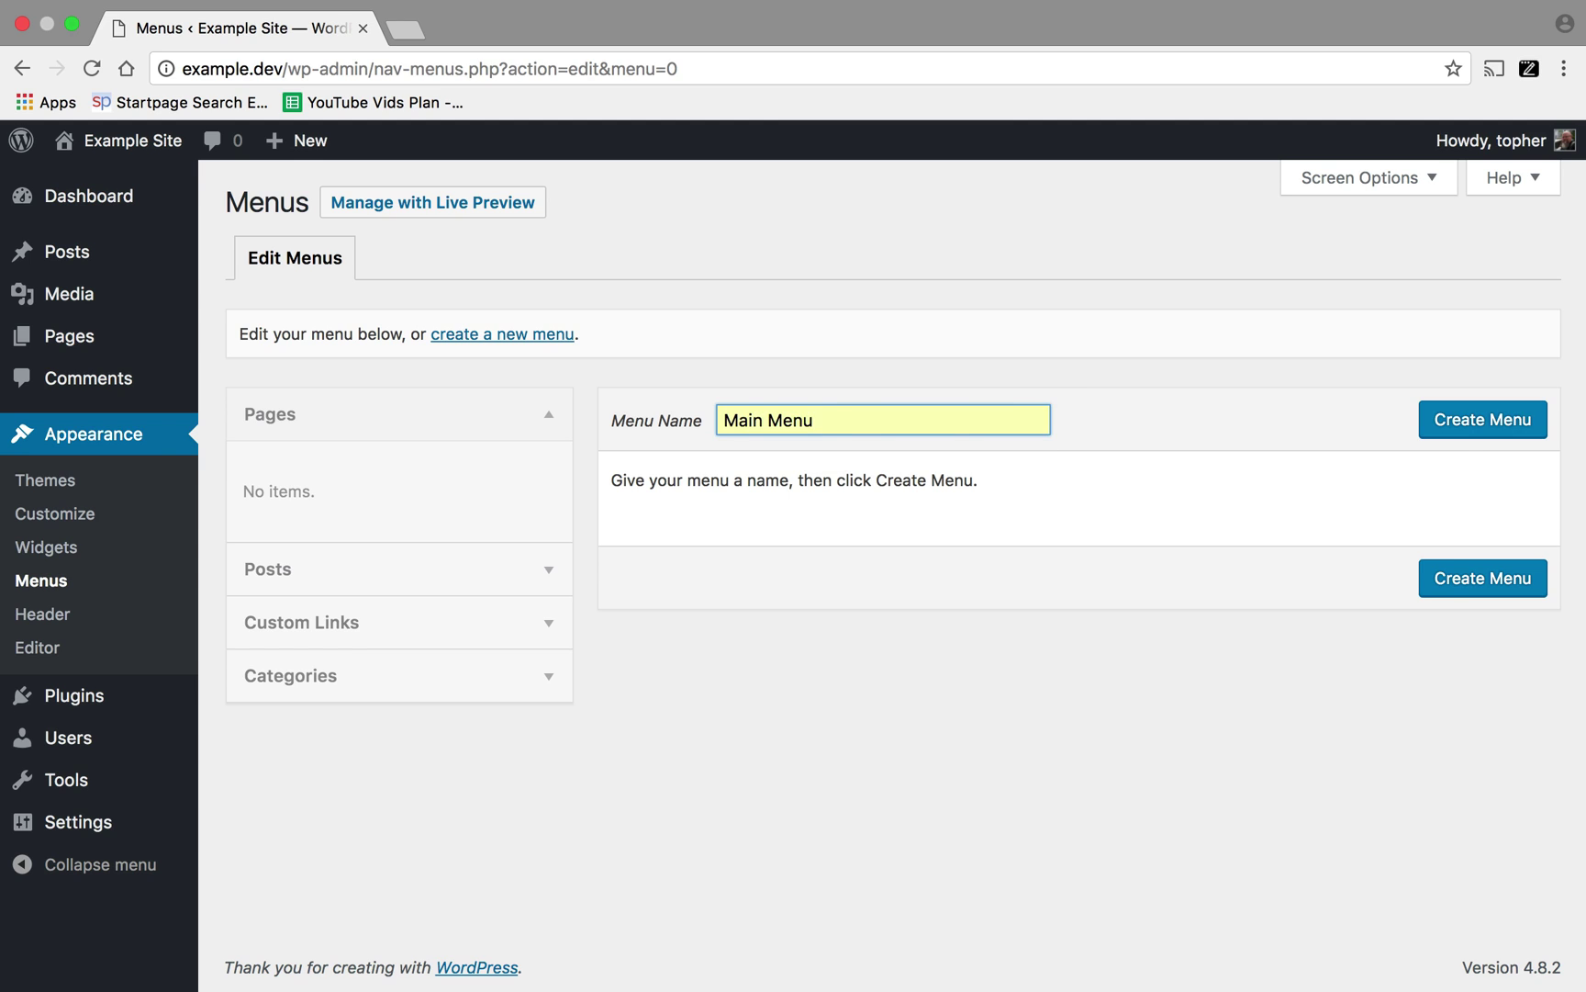
{"action": "left_click", "coordinate": [1449, 415]}
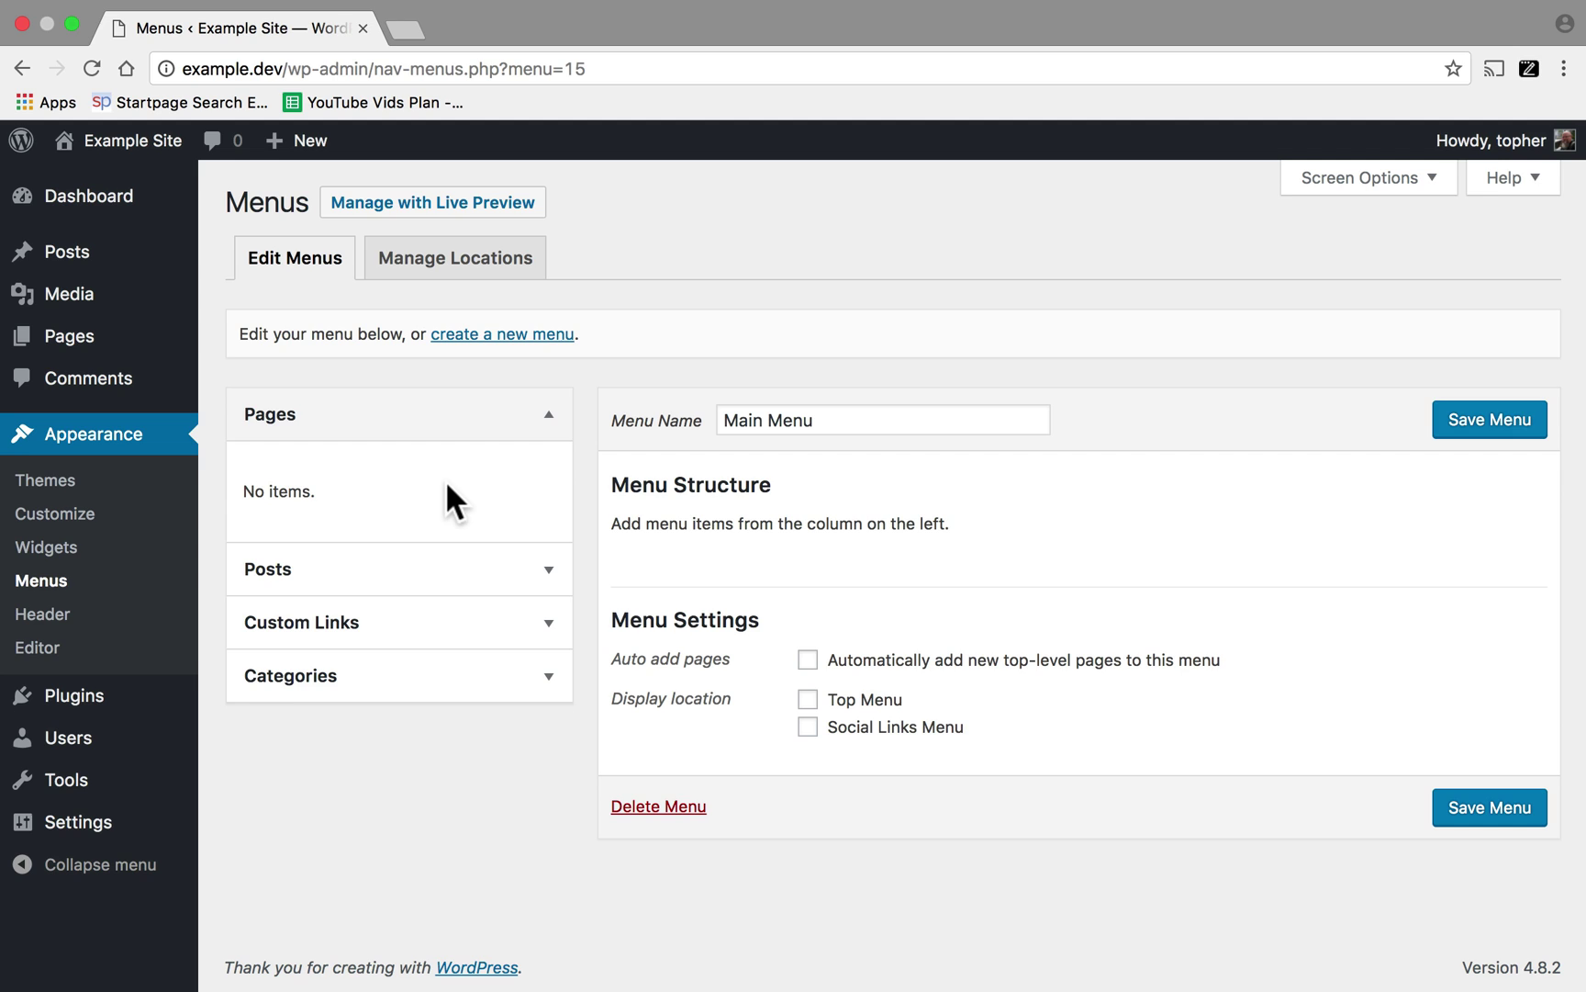
Add the Hello world! and Funny Cat Videos posts to the menu
{"action": "left_click", "coordinate": [499, 571]}
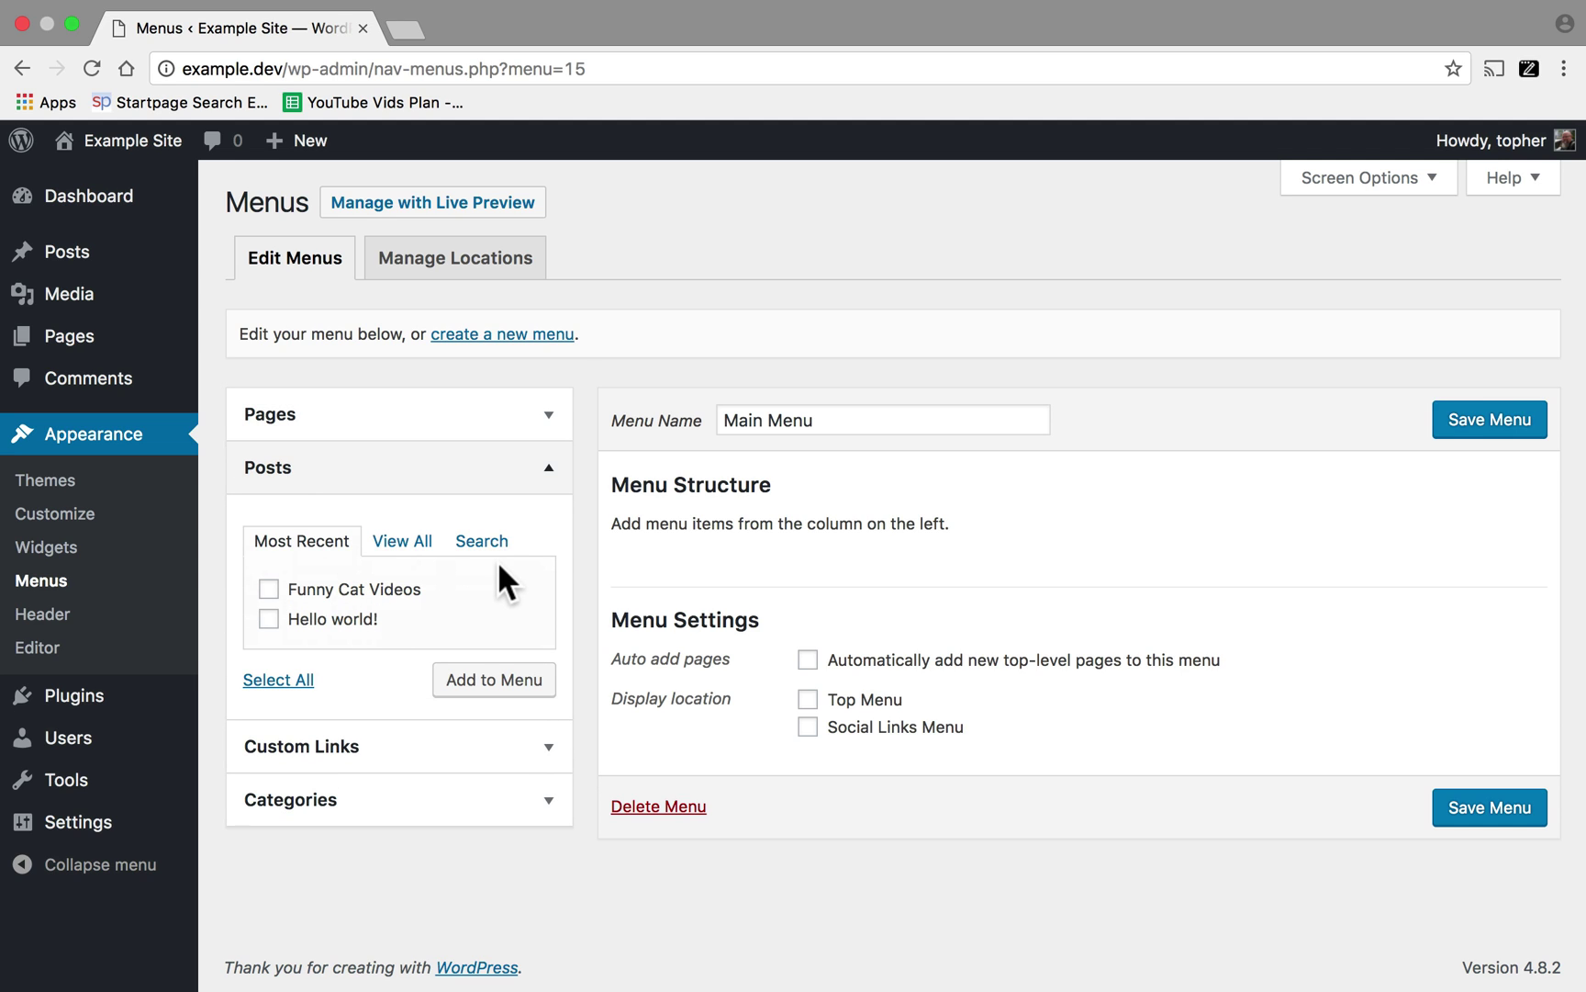
{"action": "left_click", "coordinate": [268, 619]}
{"action": "left_click", "coordinate": [269, 589]}
{"action": "left_click", "coordinate": [468, 684]}
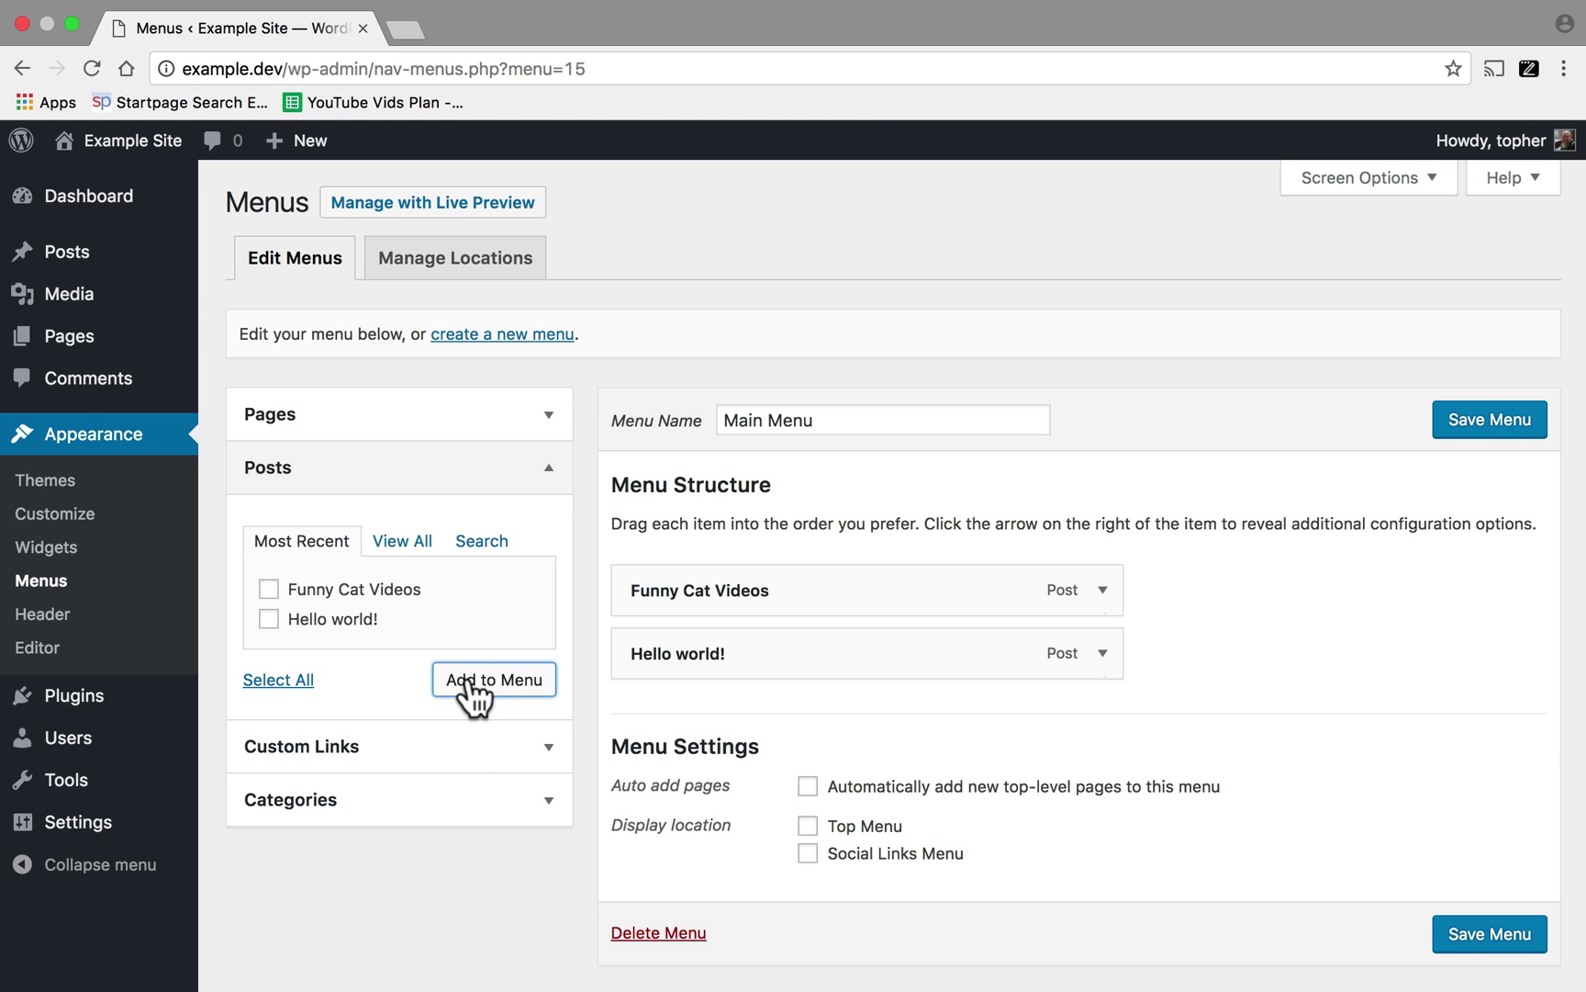
Add a custom link 'Home' pointing to /, move it to the top, and save
{"action": "left_click", "coordinate": [547, 751]}
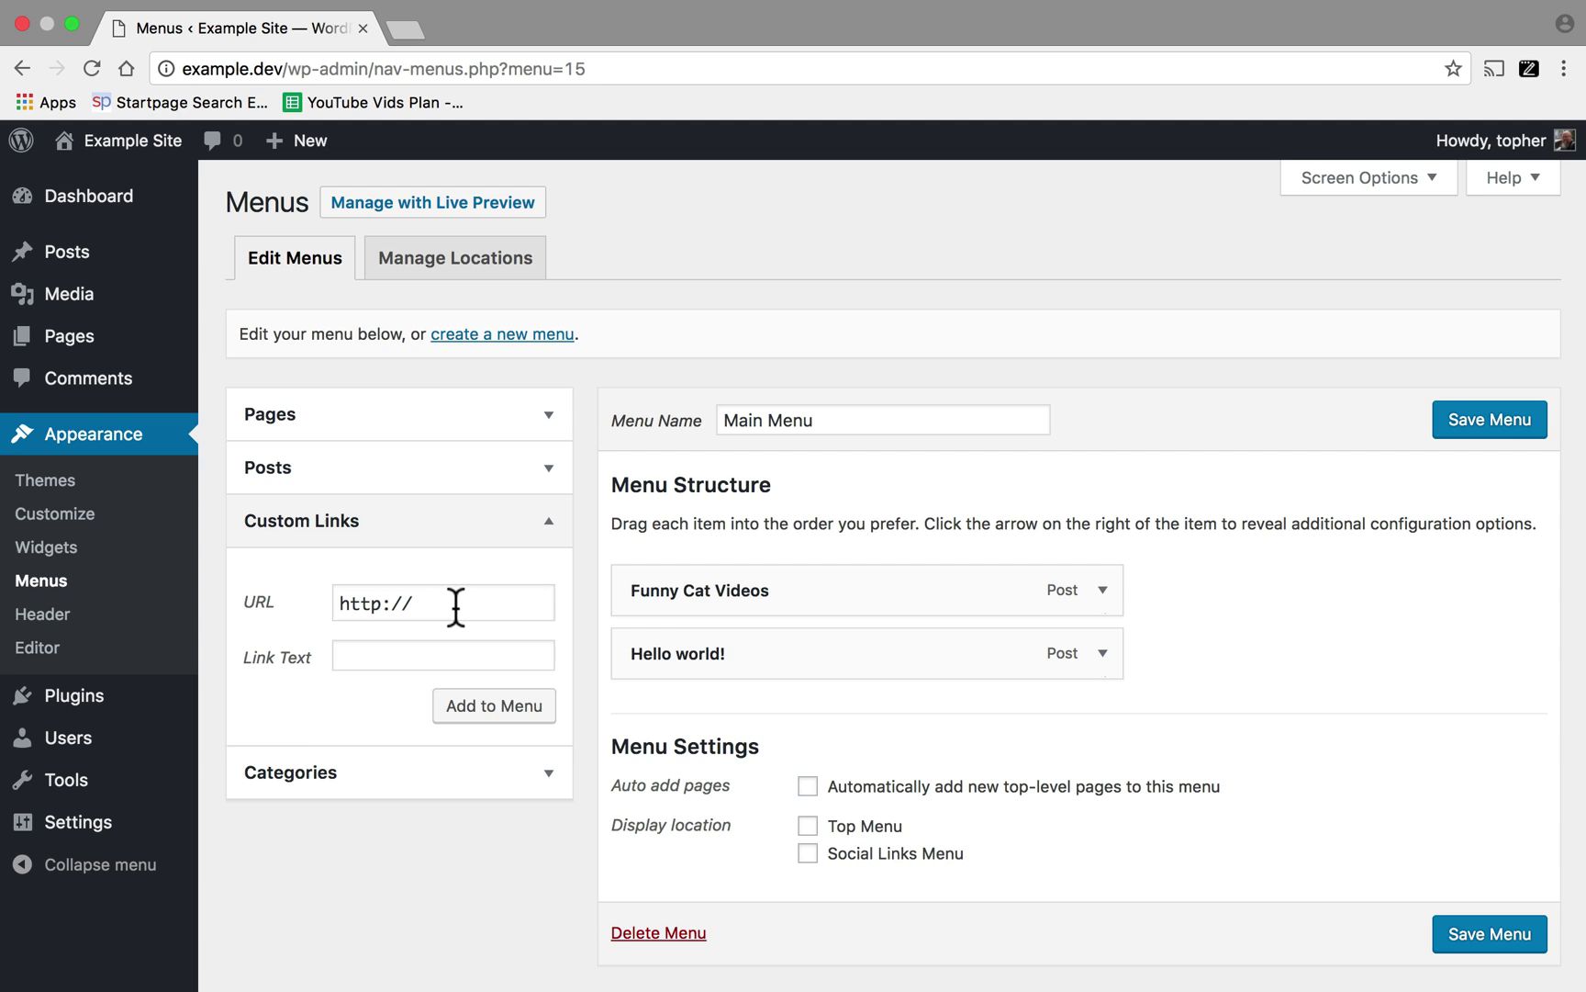
{"action": "left_click", "coordinate": [456, 606]}
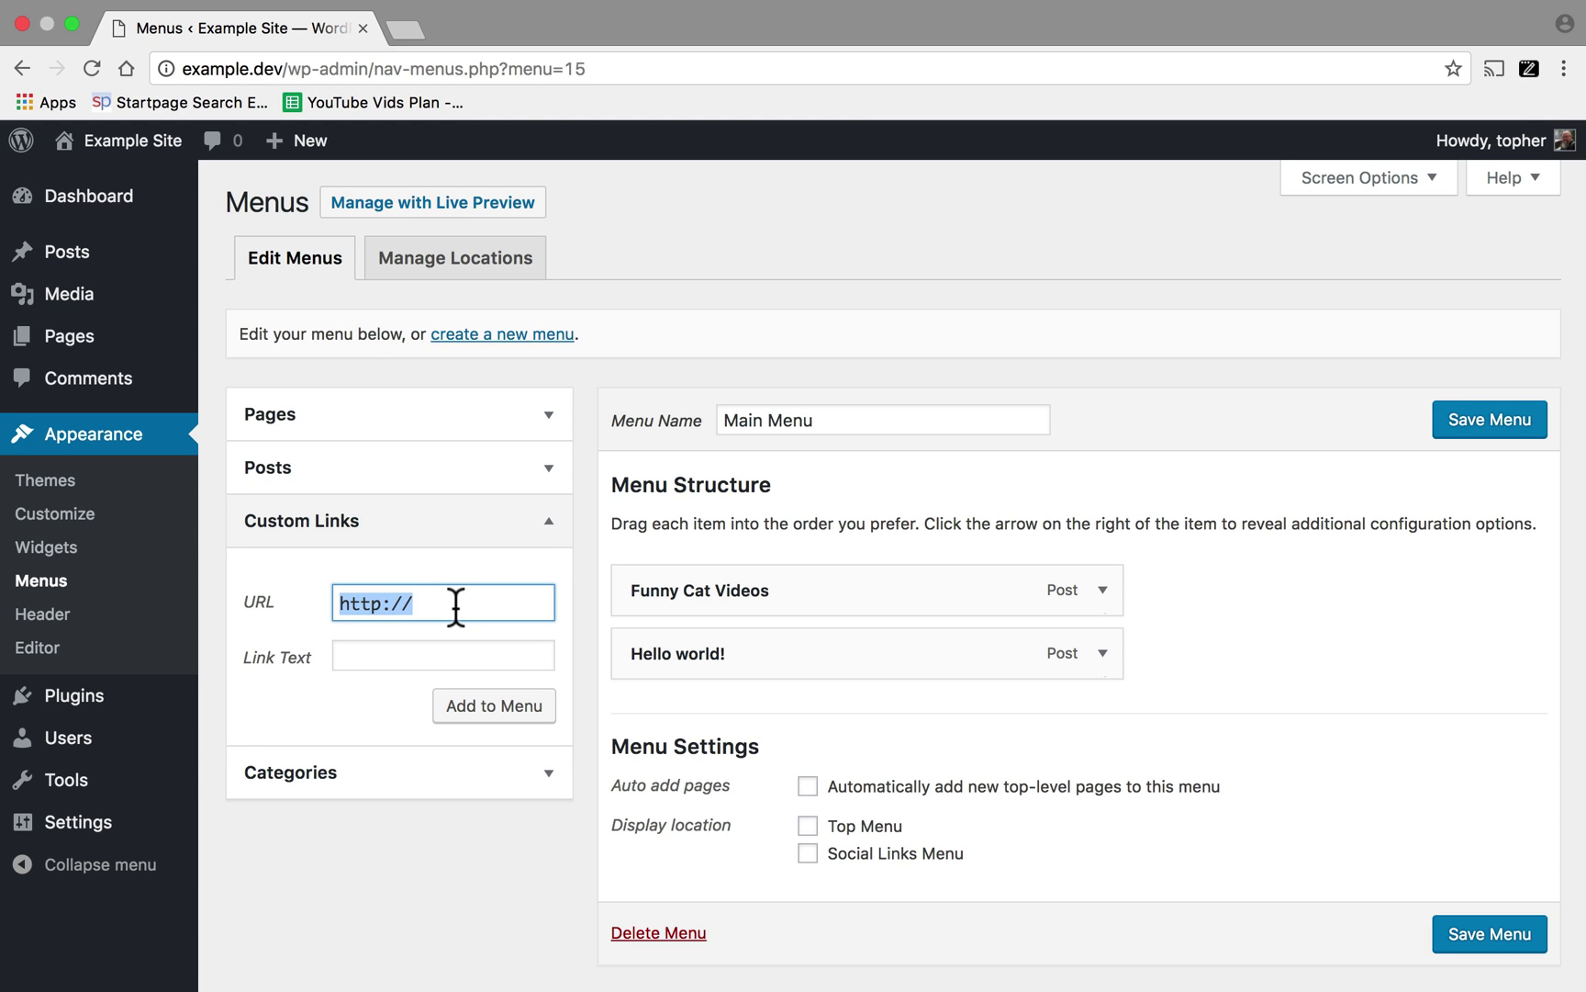
{"action": "left_click", "coordinate": [457, 606]}
{"action": "key", "text": "shift+Left"}
{"action": "key", "text": "shift+Left"}
{"action": "key", "text": "shift+Left"}
{"action": "key", "text": "shift+Left"}
{"action": "key", "text": "shift+Left"}
{"action": "key", "text": "shift+Left"}
{"action": "key", "text": "shift+Left"}
{"action": "type", "text": "/"}
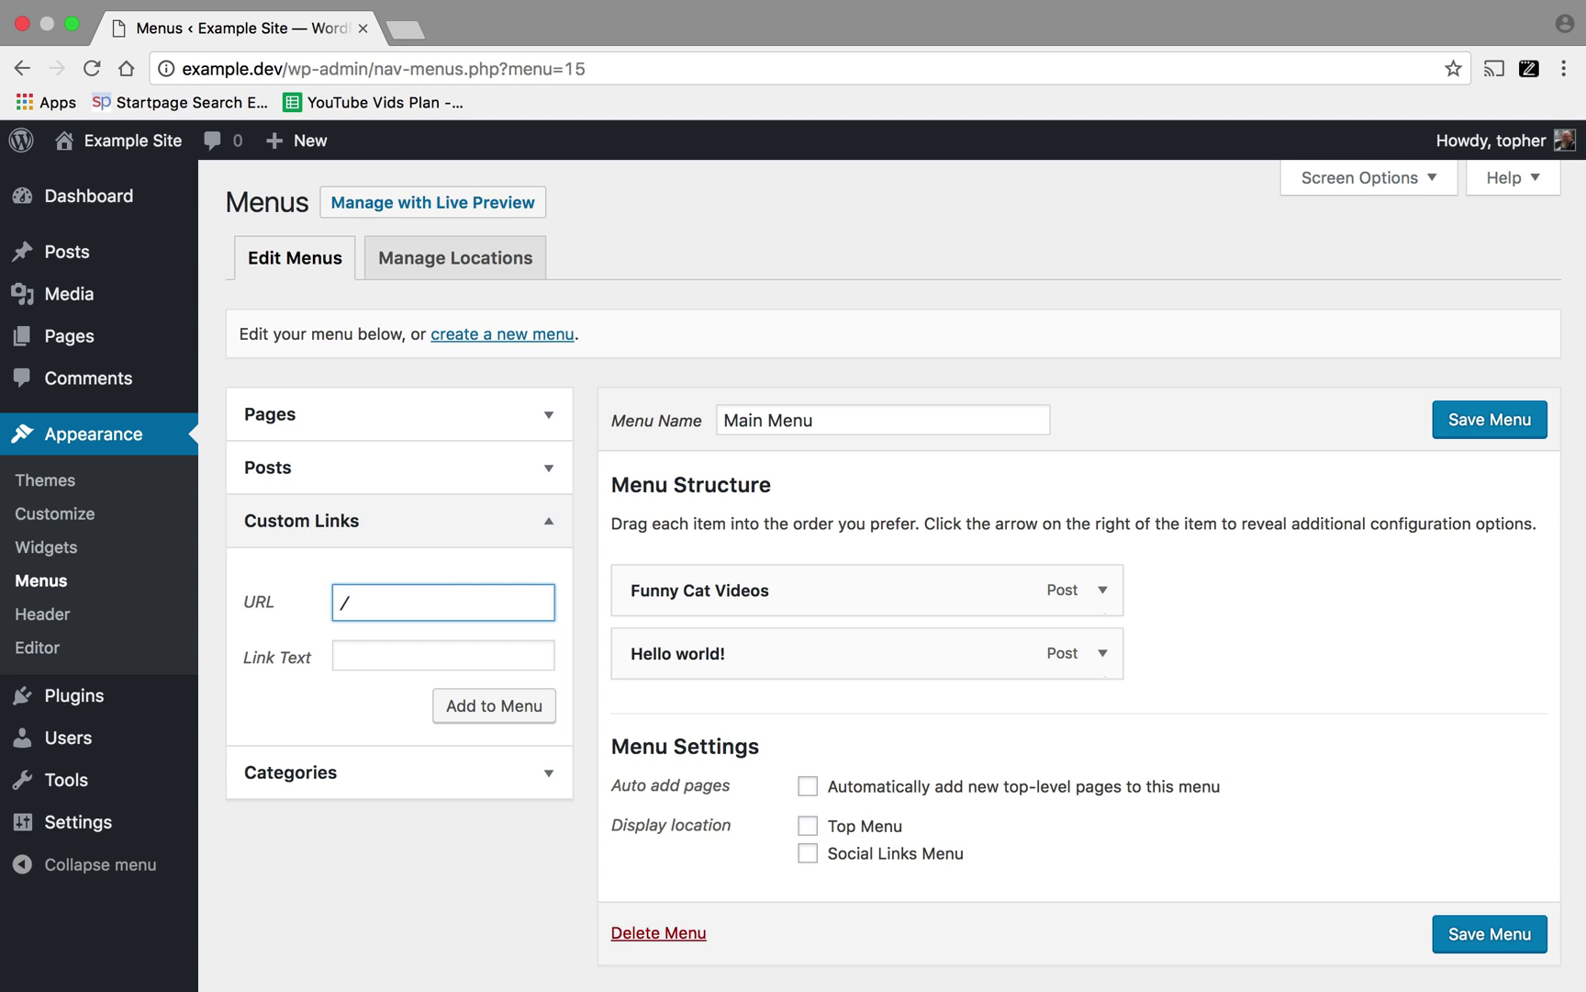
{"action": "left_click", "coordinate": [414, 651]}
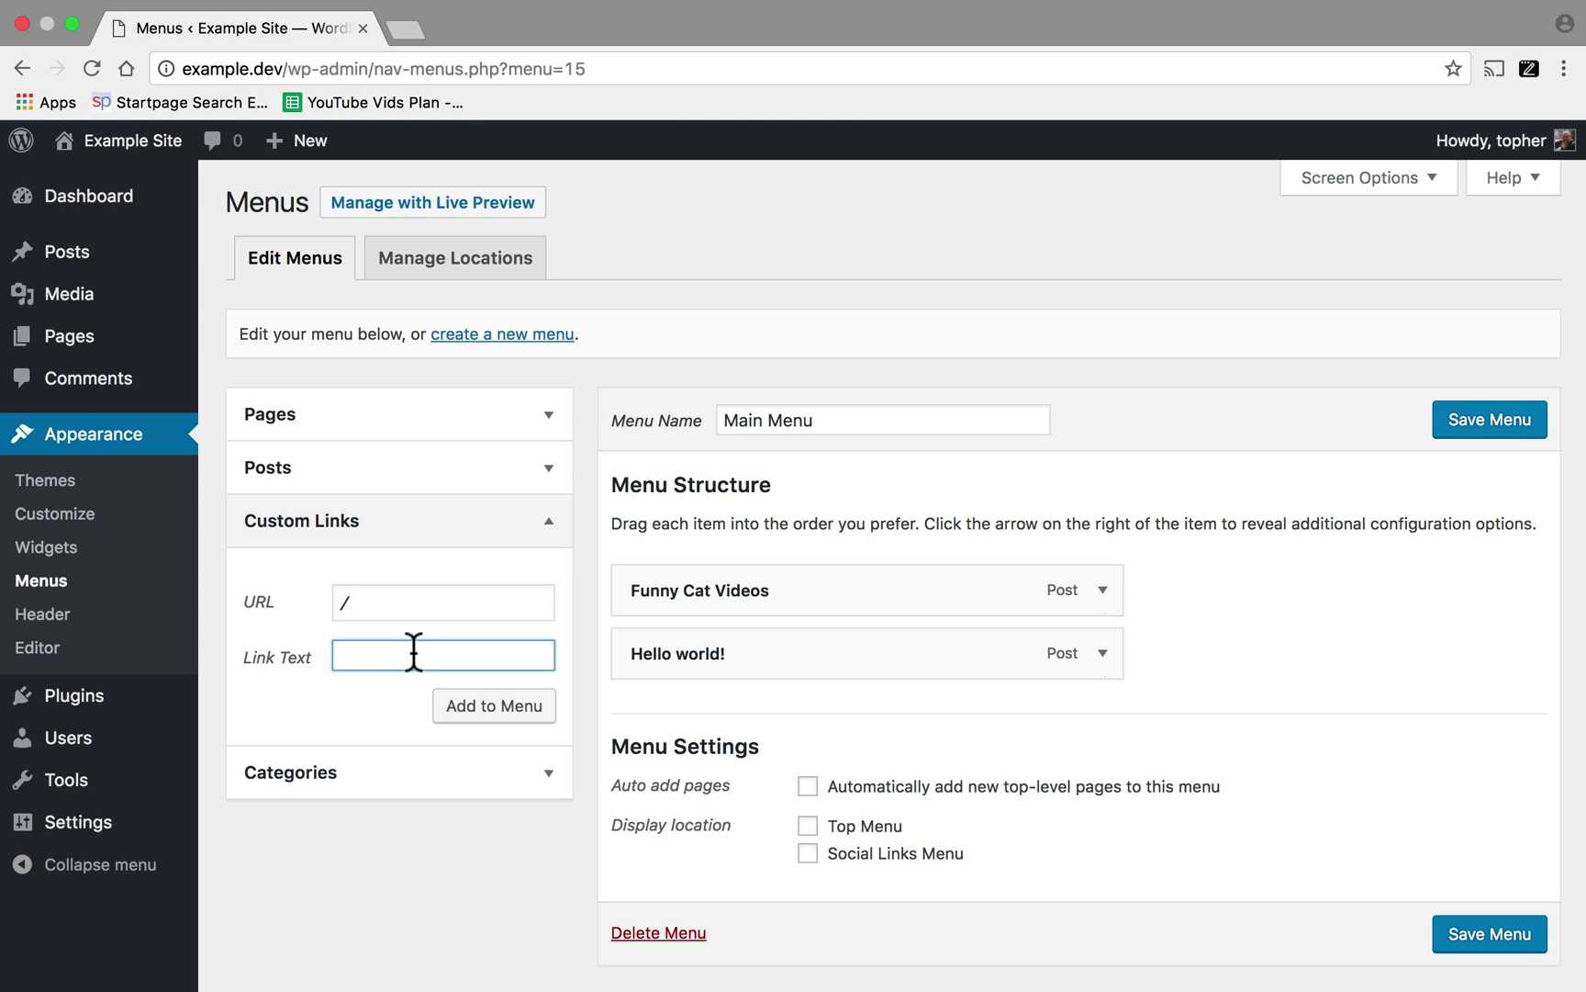
{"action": "type", "text": "Home"}
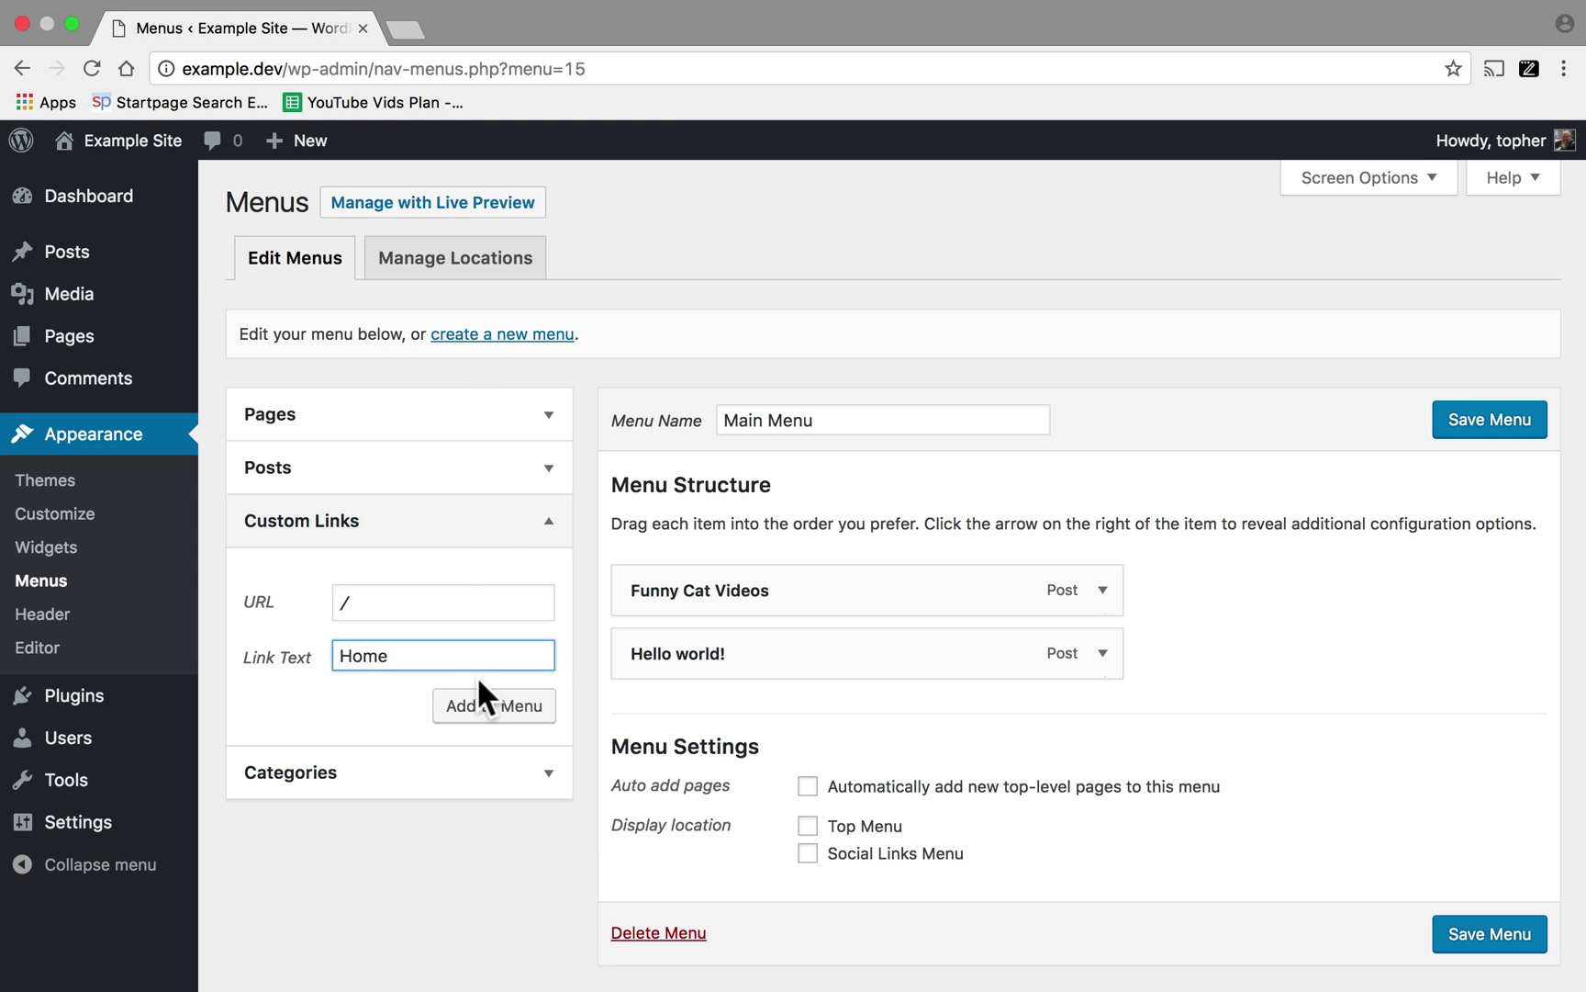
{"action": "left_click", "coordinate": [484, 703]}
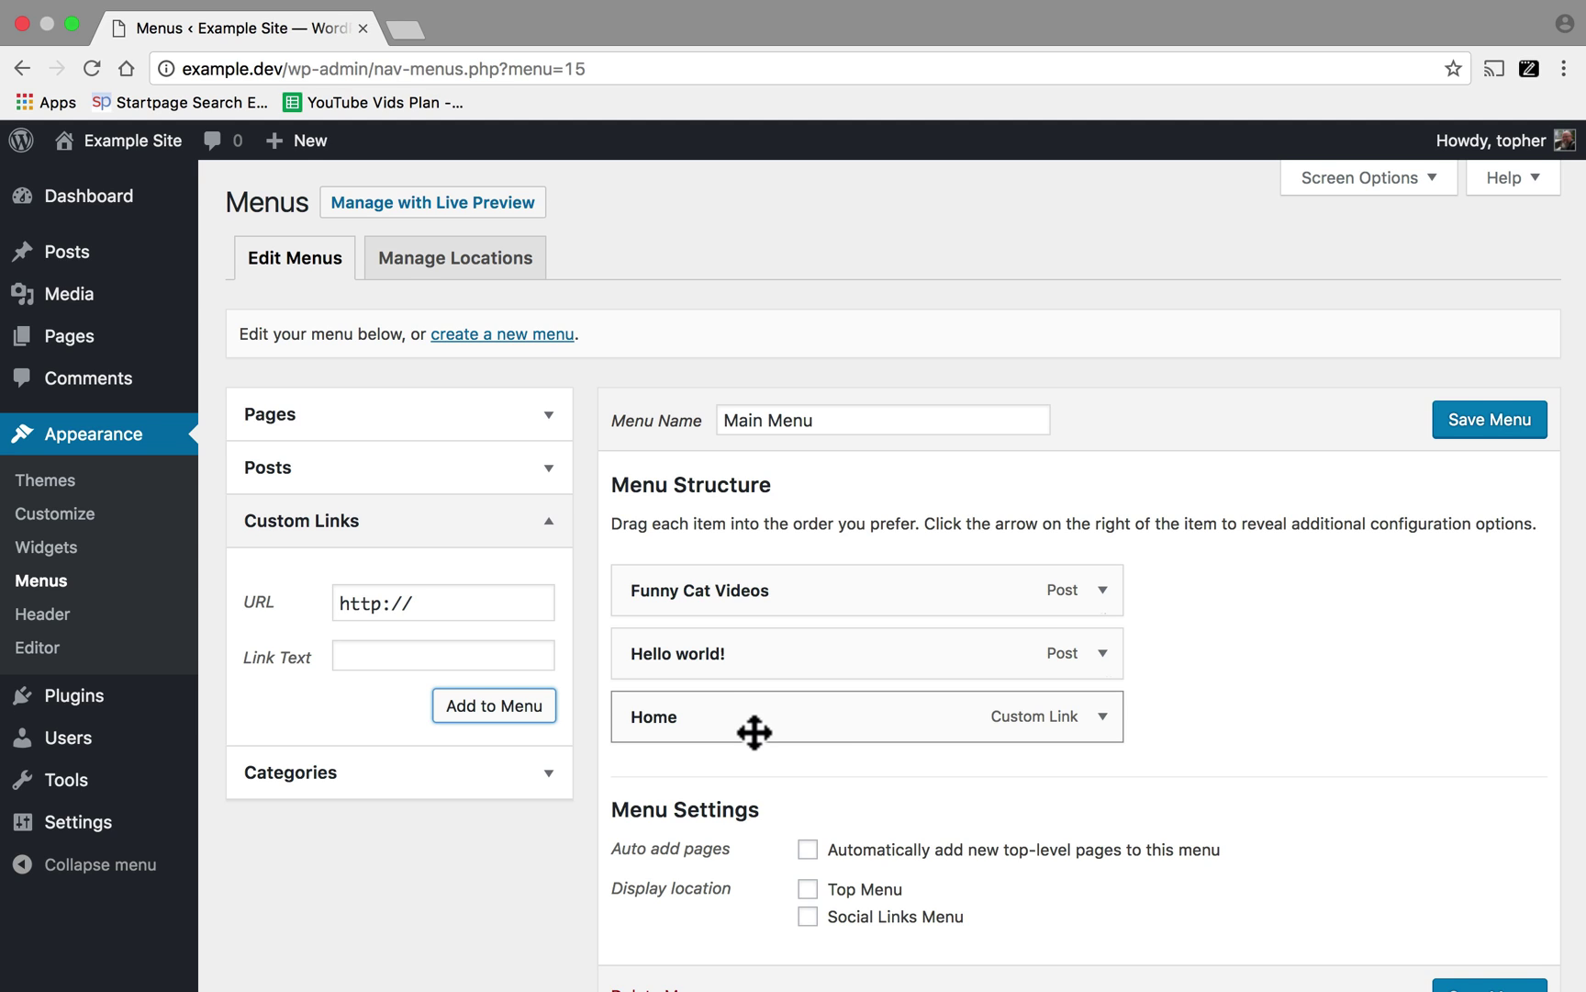
{"action": "left_click_drag", "start_coordinate": [753, 731], "coordinate": [742, 589]}
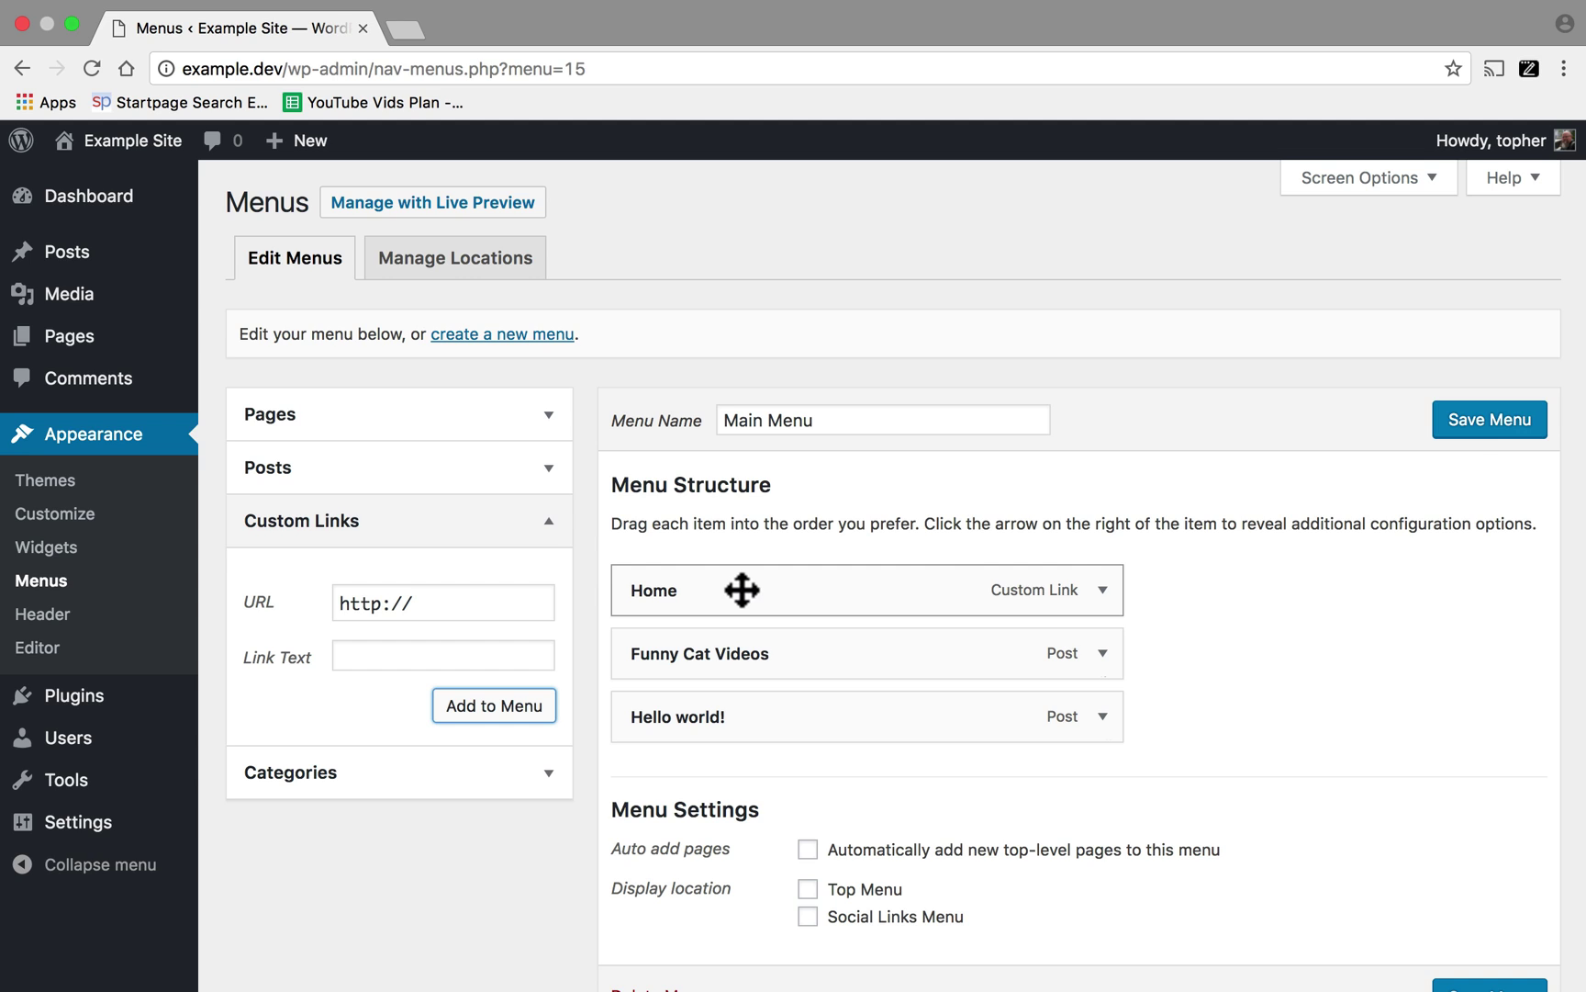
{"action": "left_click", "coordinate": [1482, 421]}
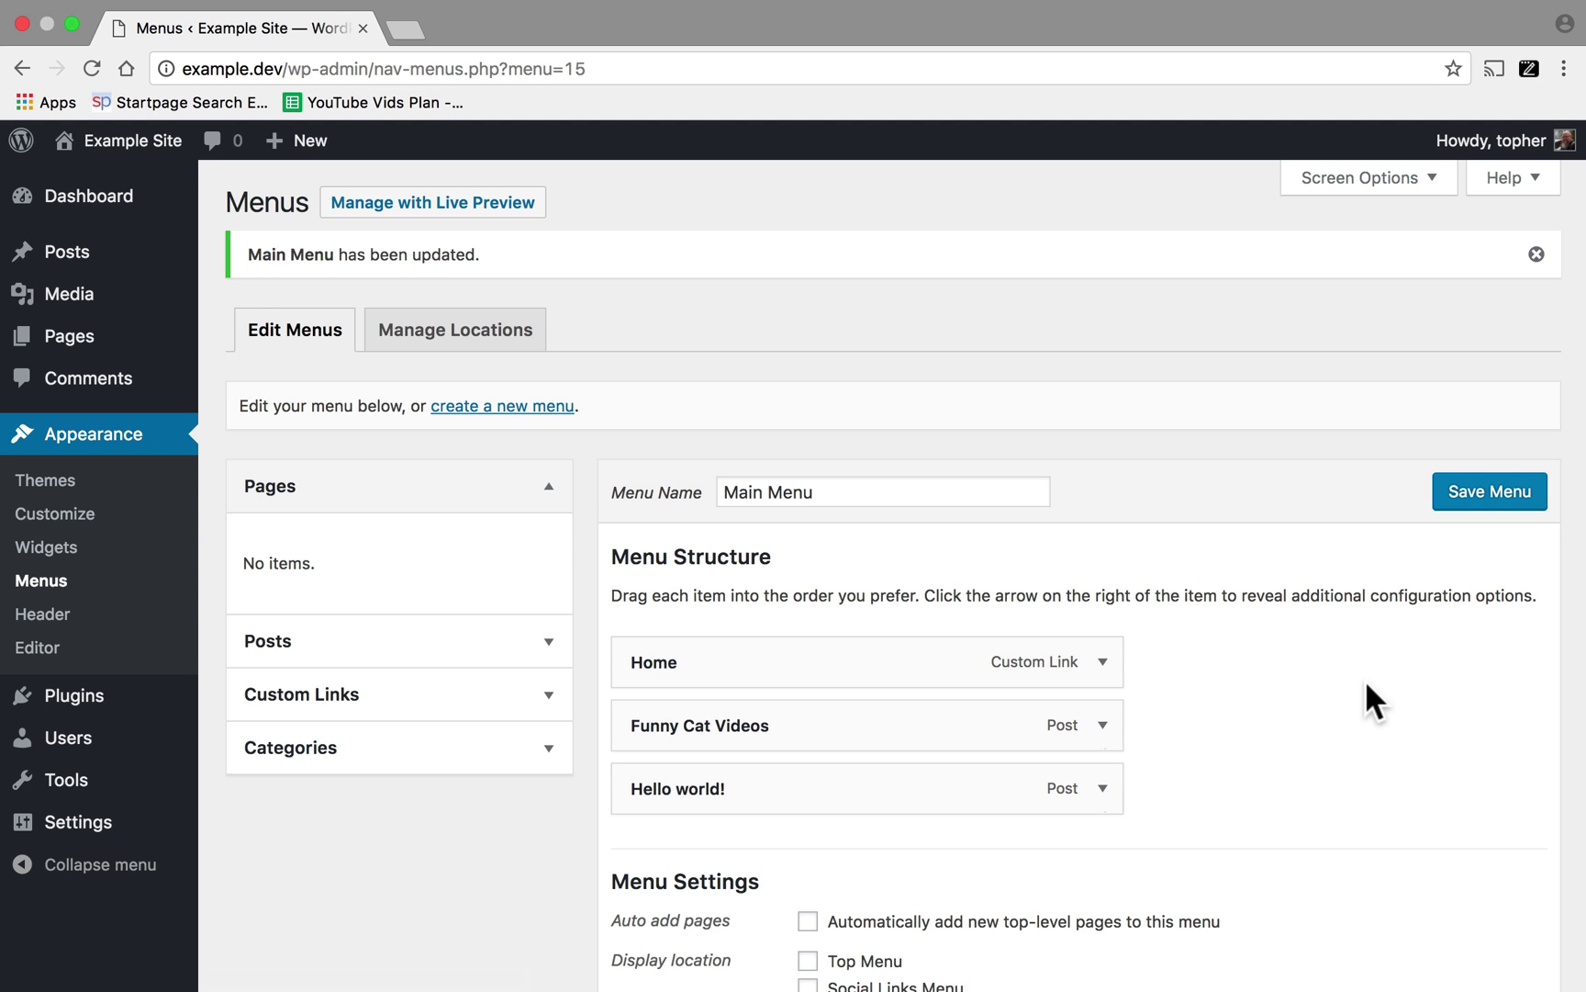
Assign Main Menu to the Top Menu display location and save it
{"action": "scroll", "coordinate": [1366, 683], "scroll_direction": "down", "scroll_amount": 2}
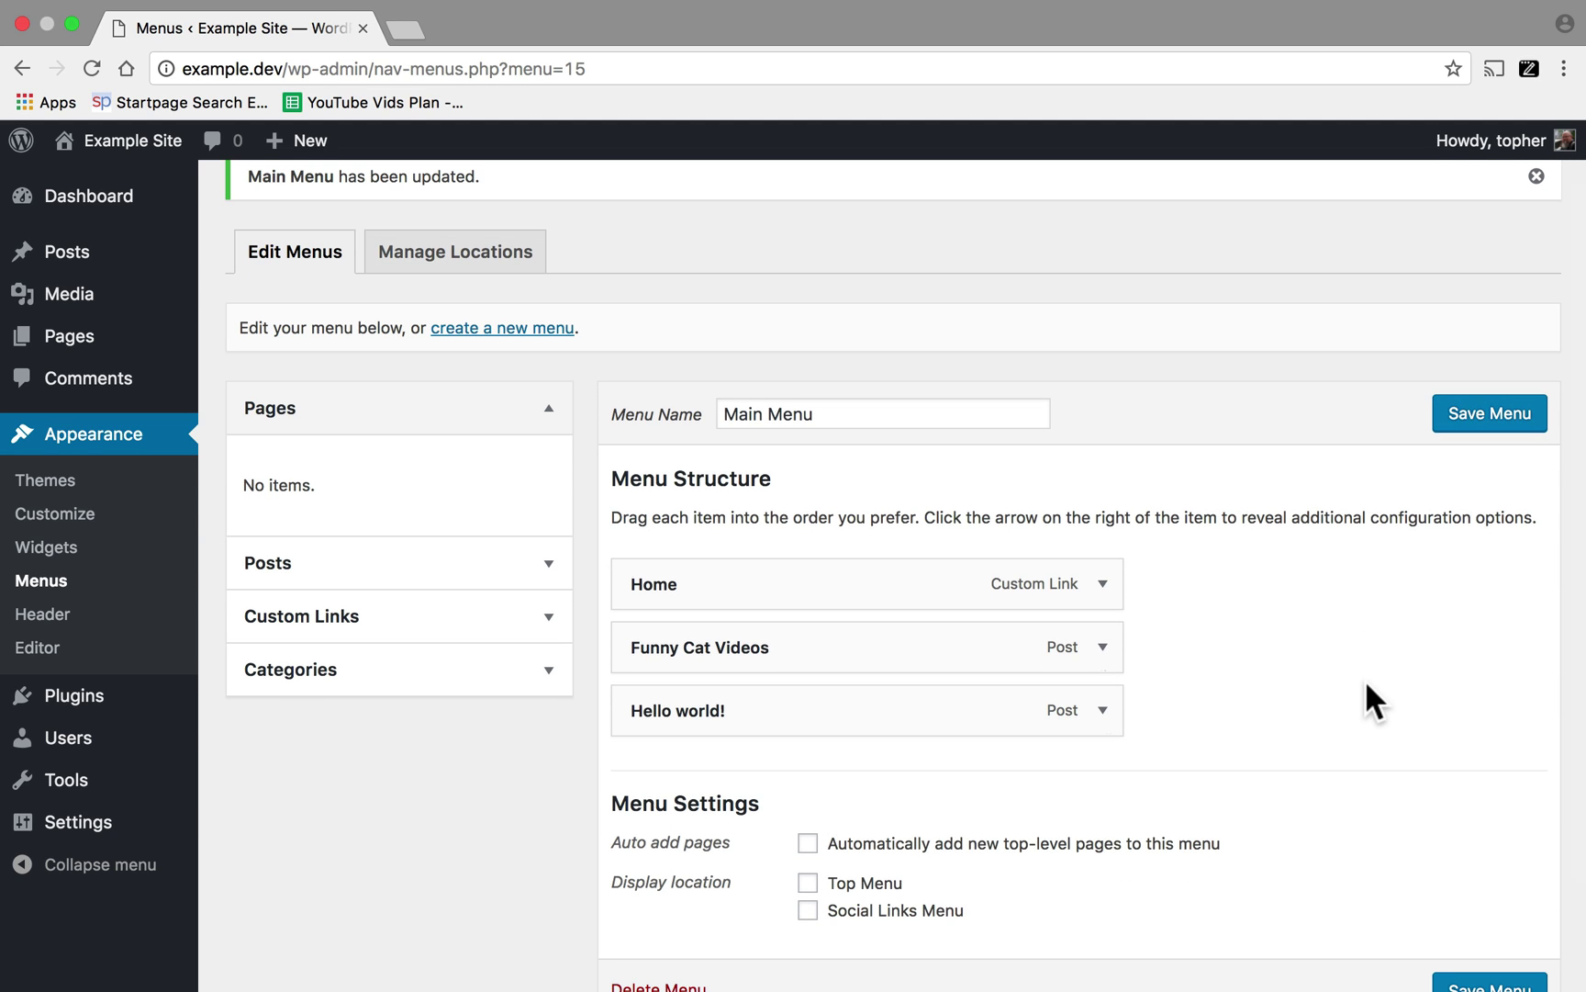
{"action": "scroll", "coordinate": [1365, 680], "scroll_direction": "down", "scroll_amount": 3}
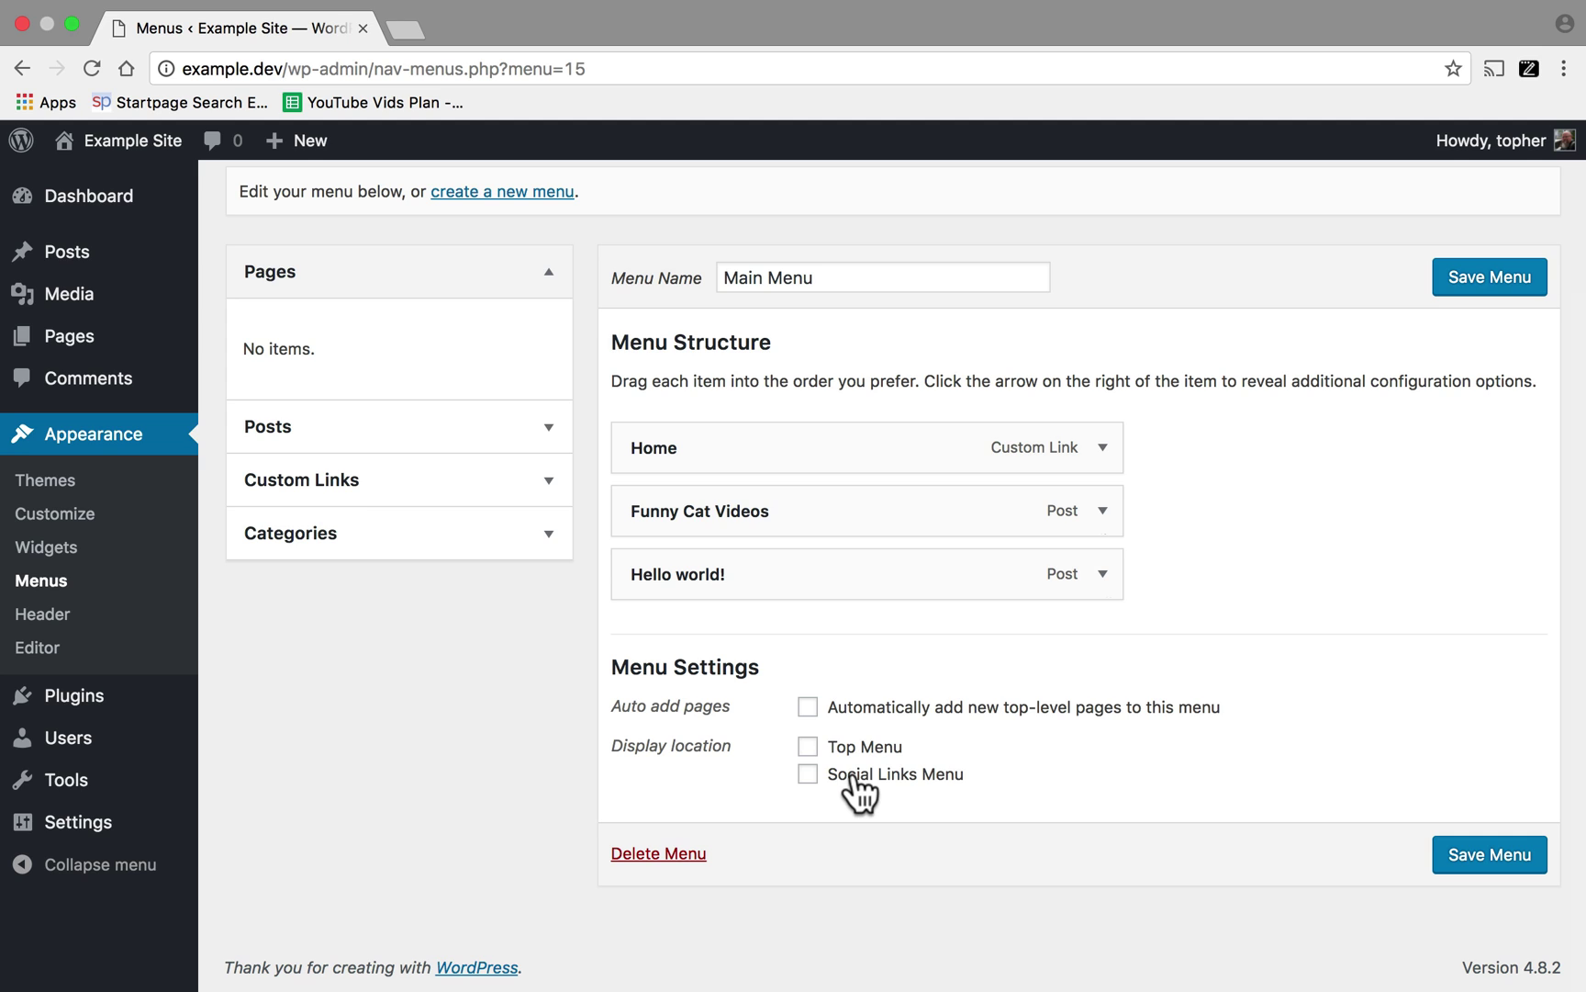
{"action": "left_click", "coordinate": [808, 745]}
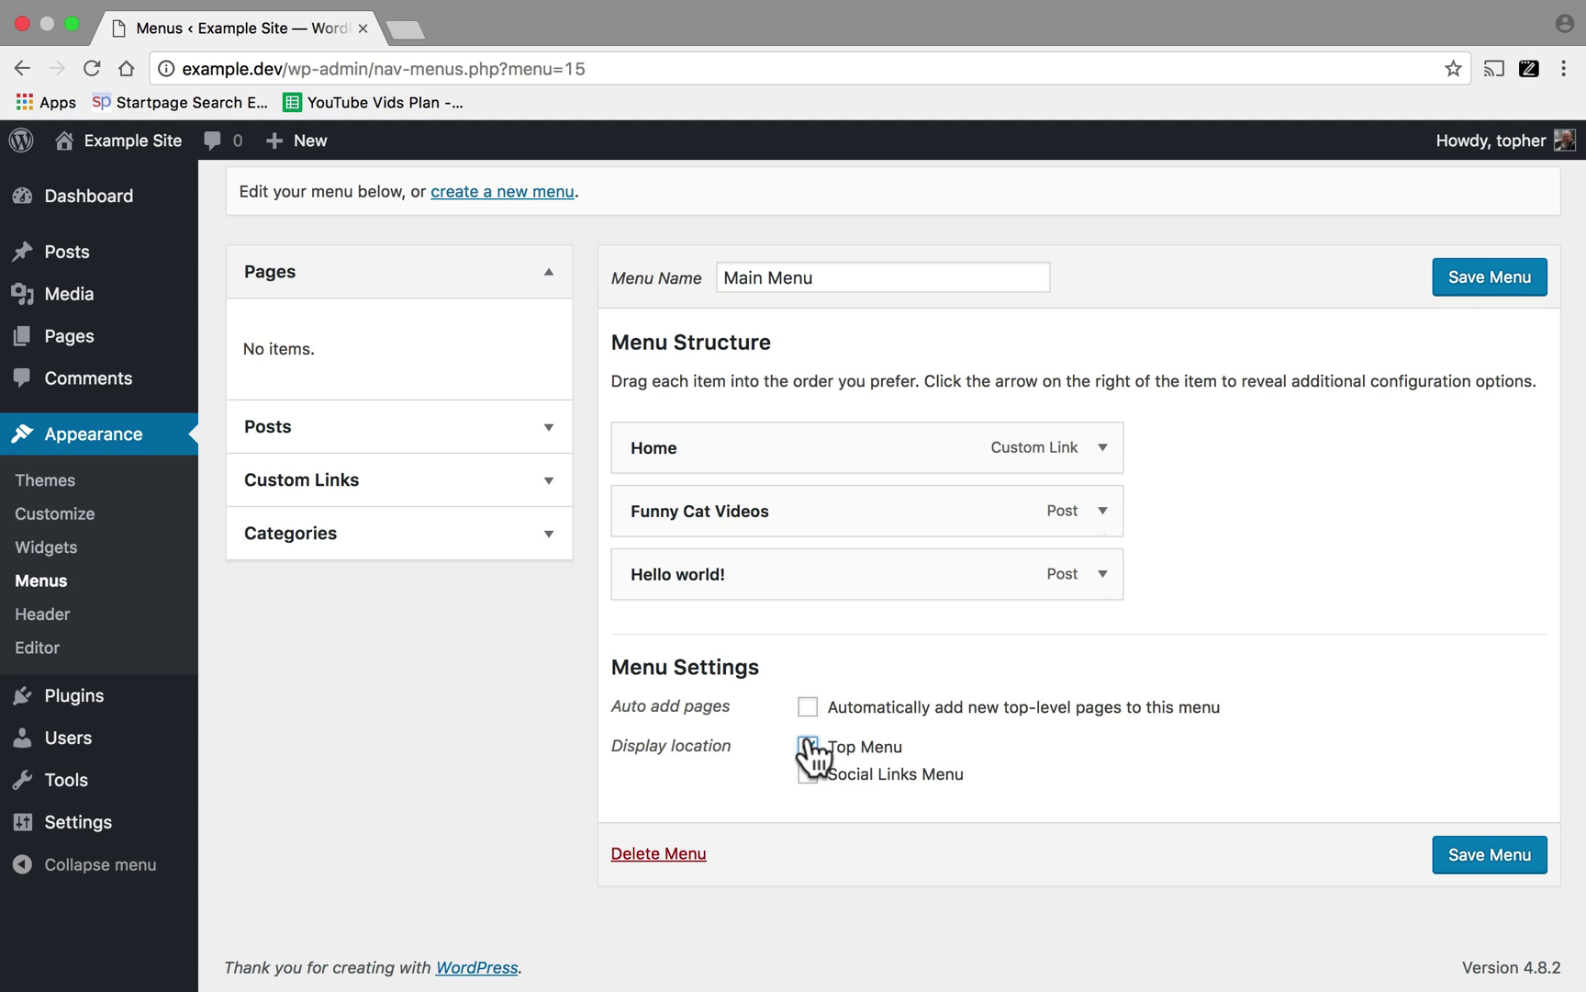
{"action": "left_click", "coordinate": [1474, 290]}
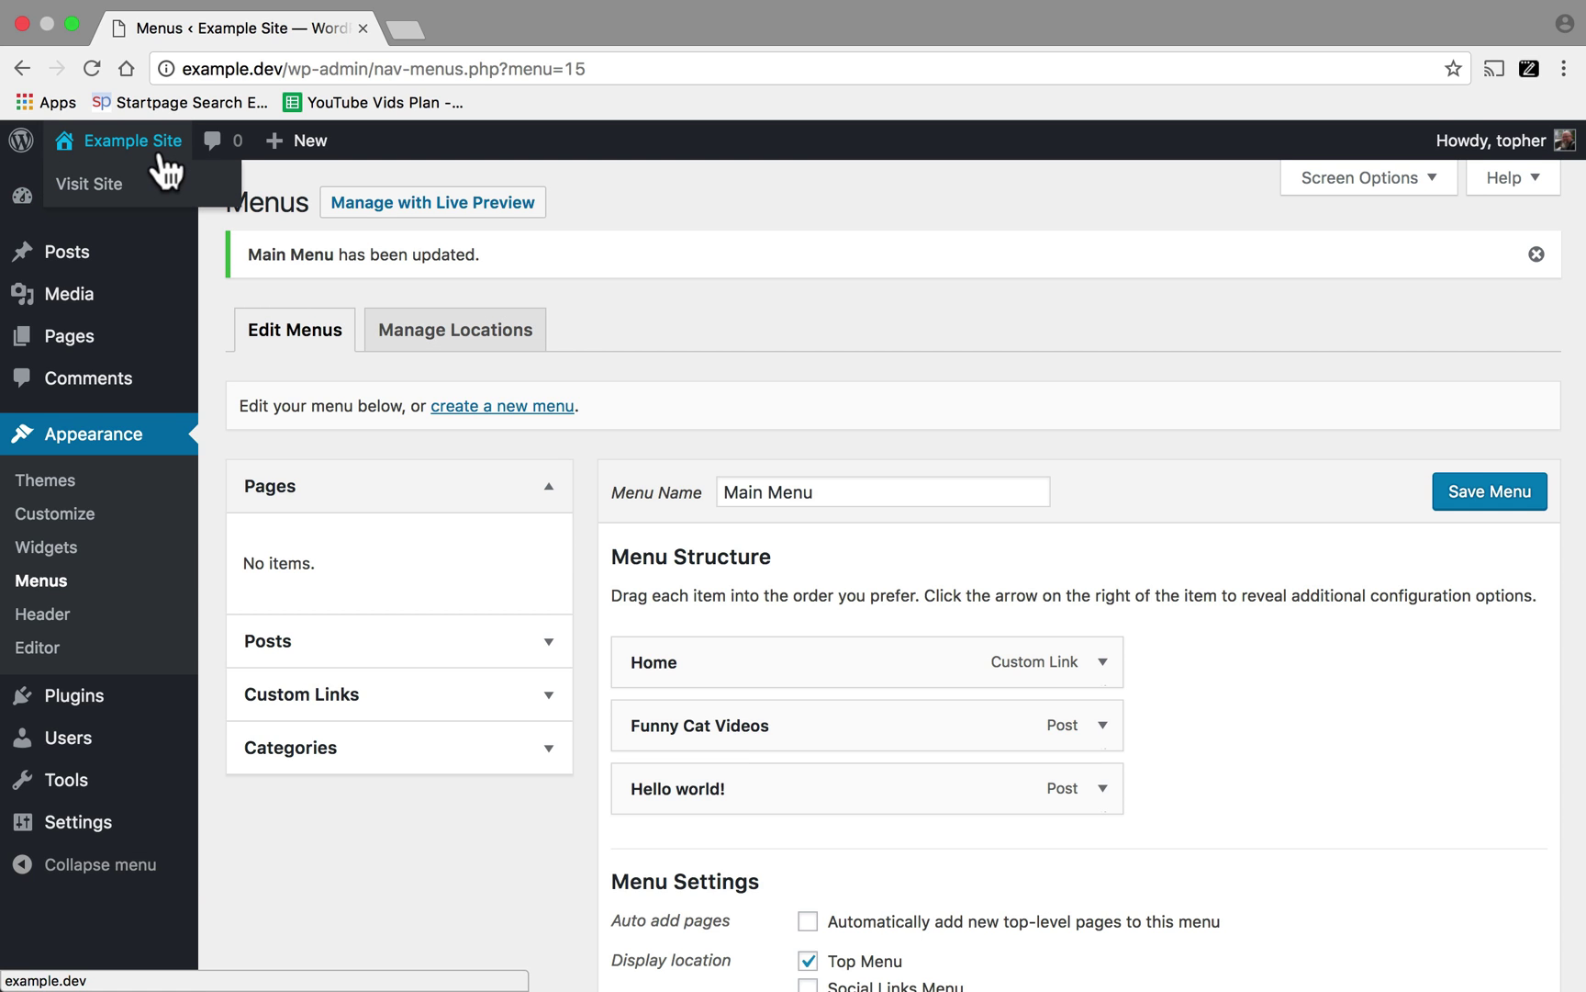
Check the live site's front page in a new tab, then return to admin
{"action": "left_click", "coordinate": [162, 156], "text": "super"}
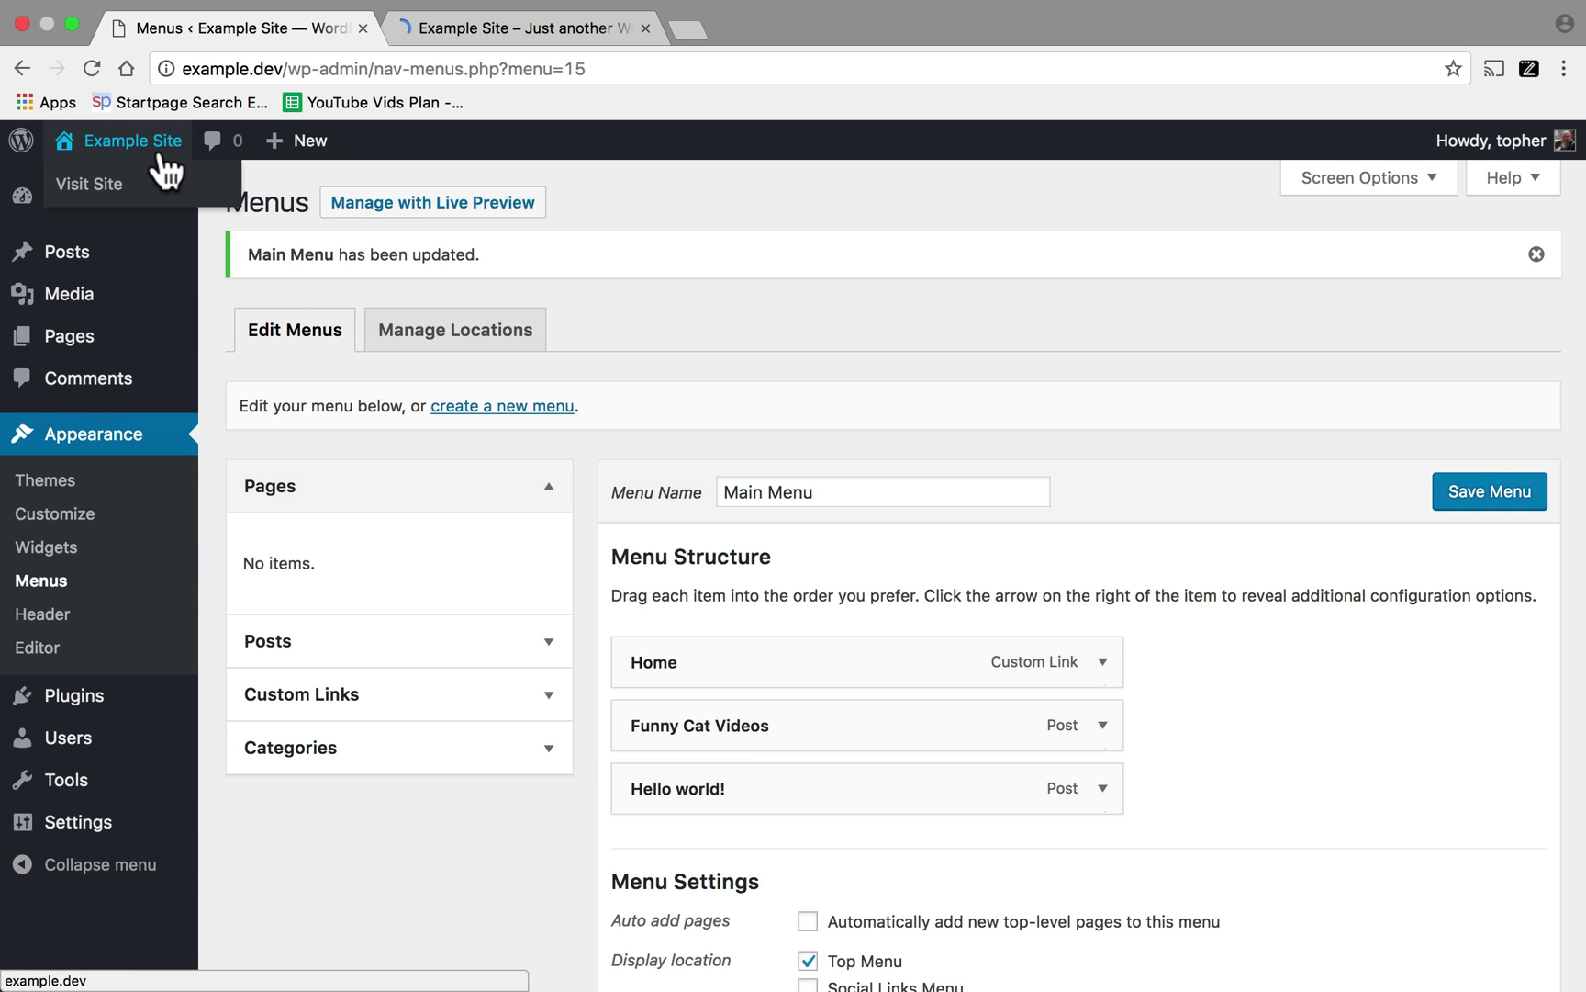
{"action": "key", "text": "ctrl+Tab"}
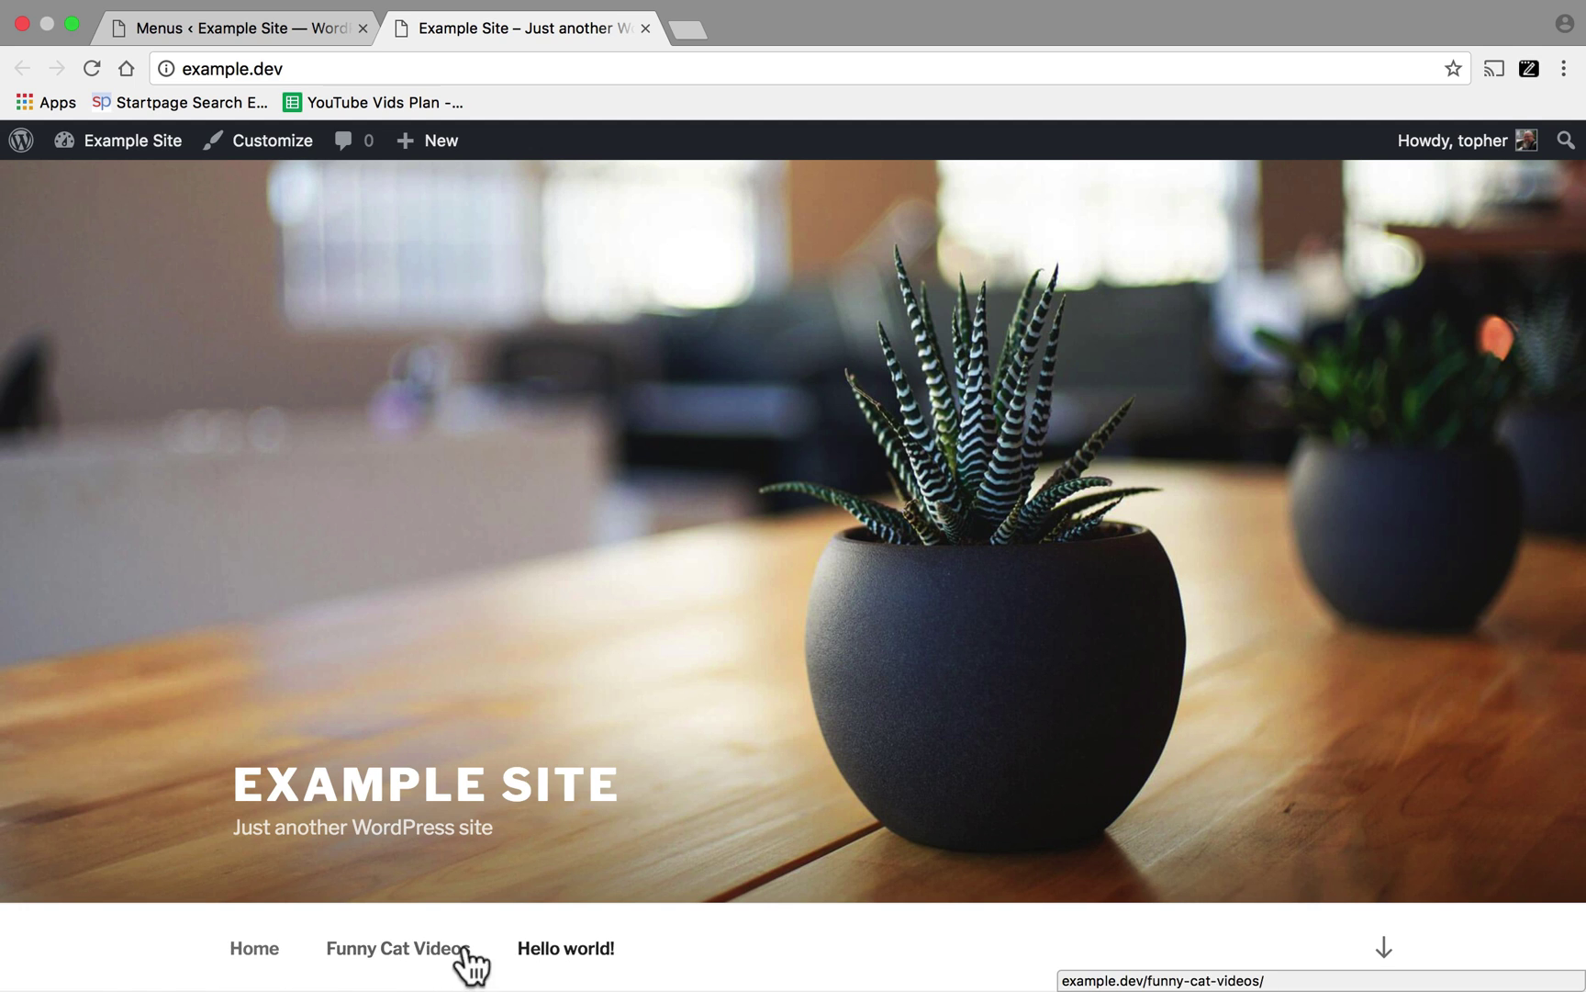
{"action": "key", "text": "ctrl+shift+Tab"}
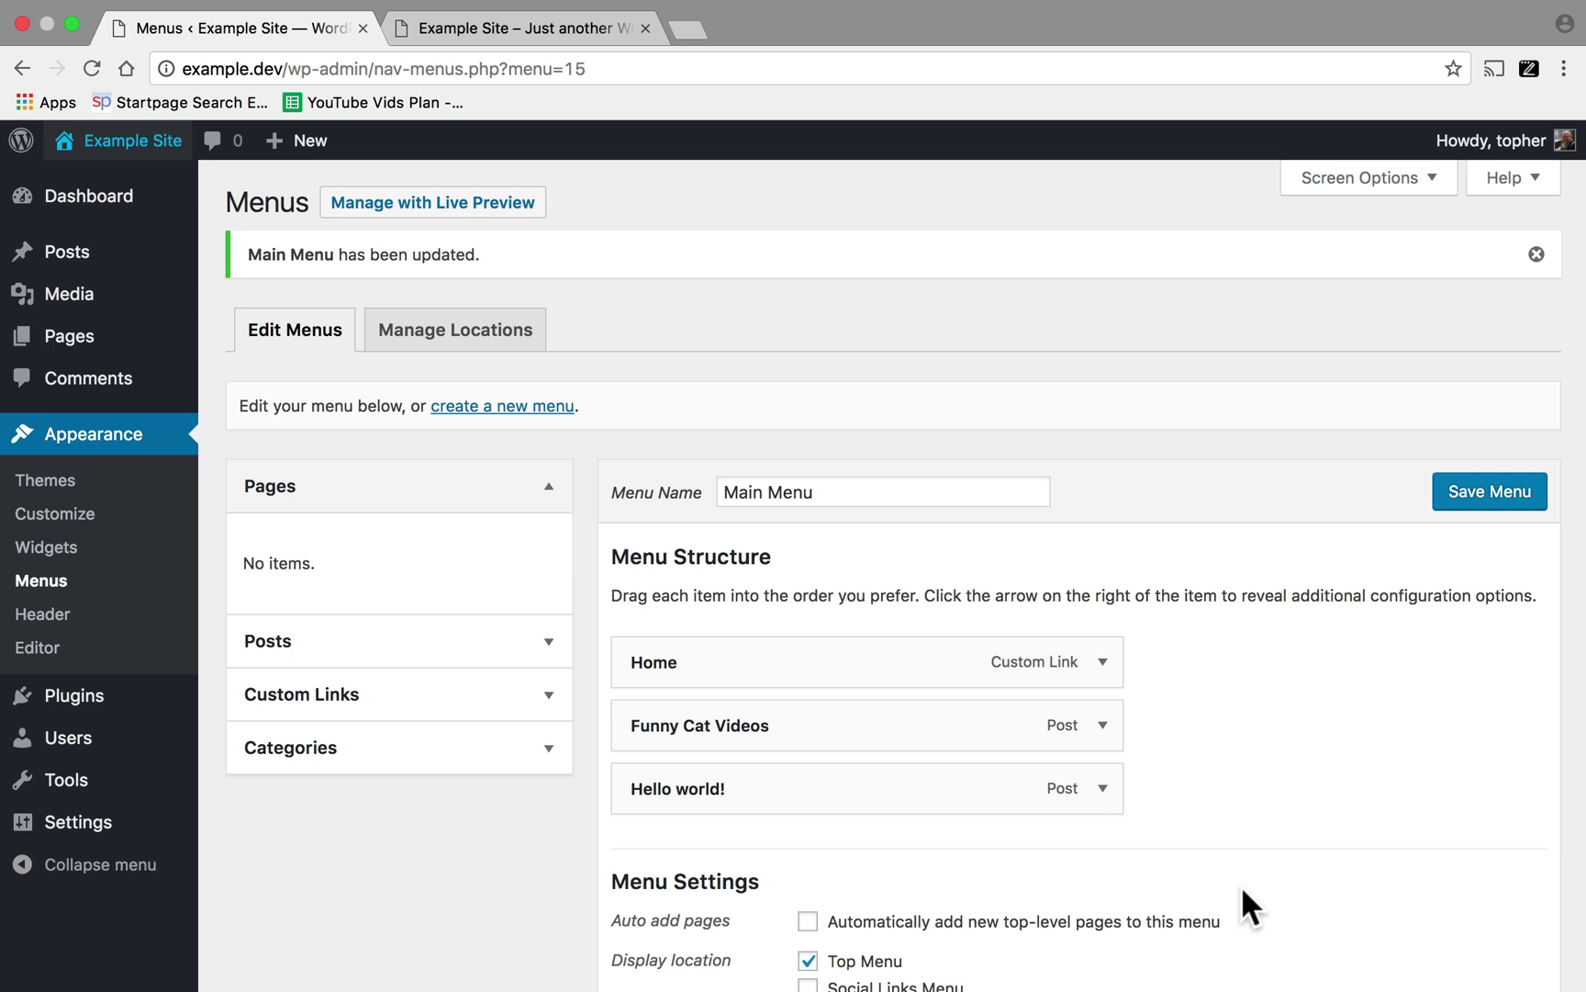
Permanently delete Main Menu, then switch to the Example Site front-page tab
{"action": "scroll", "coordinate": [1239, 653], "scroll_direction": "down", "scroll_amount": 5}
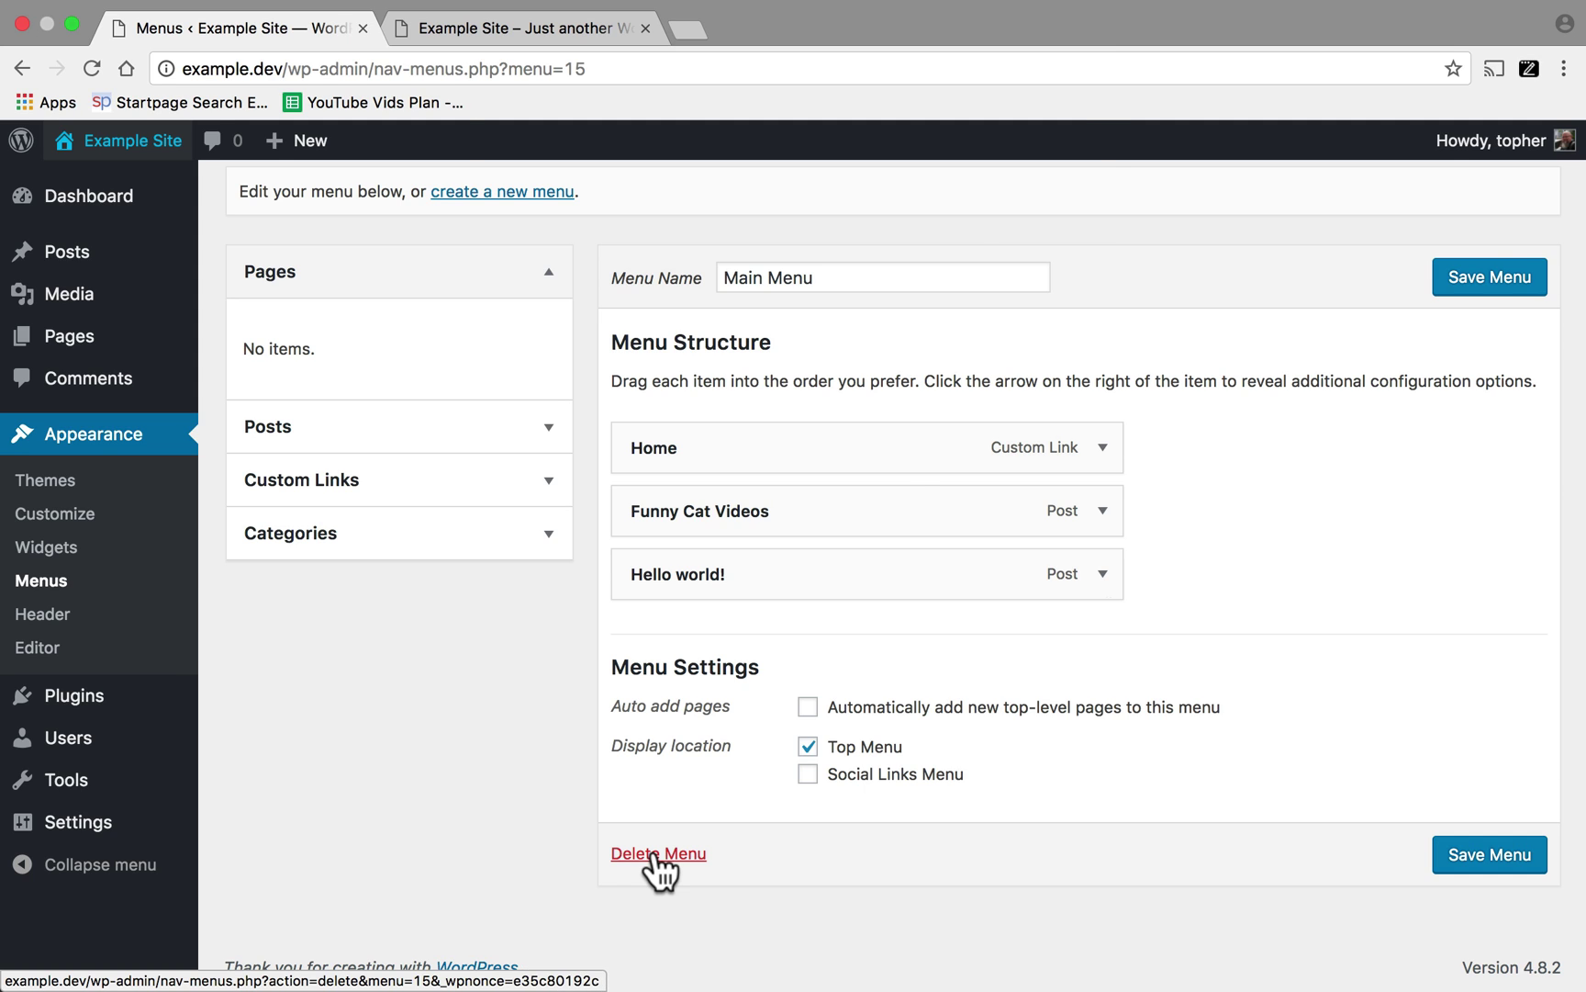
{"action": "left_click", "coordinate": [654, 854]}
{"action": "left_click", "coordinate": [1027, 261]}
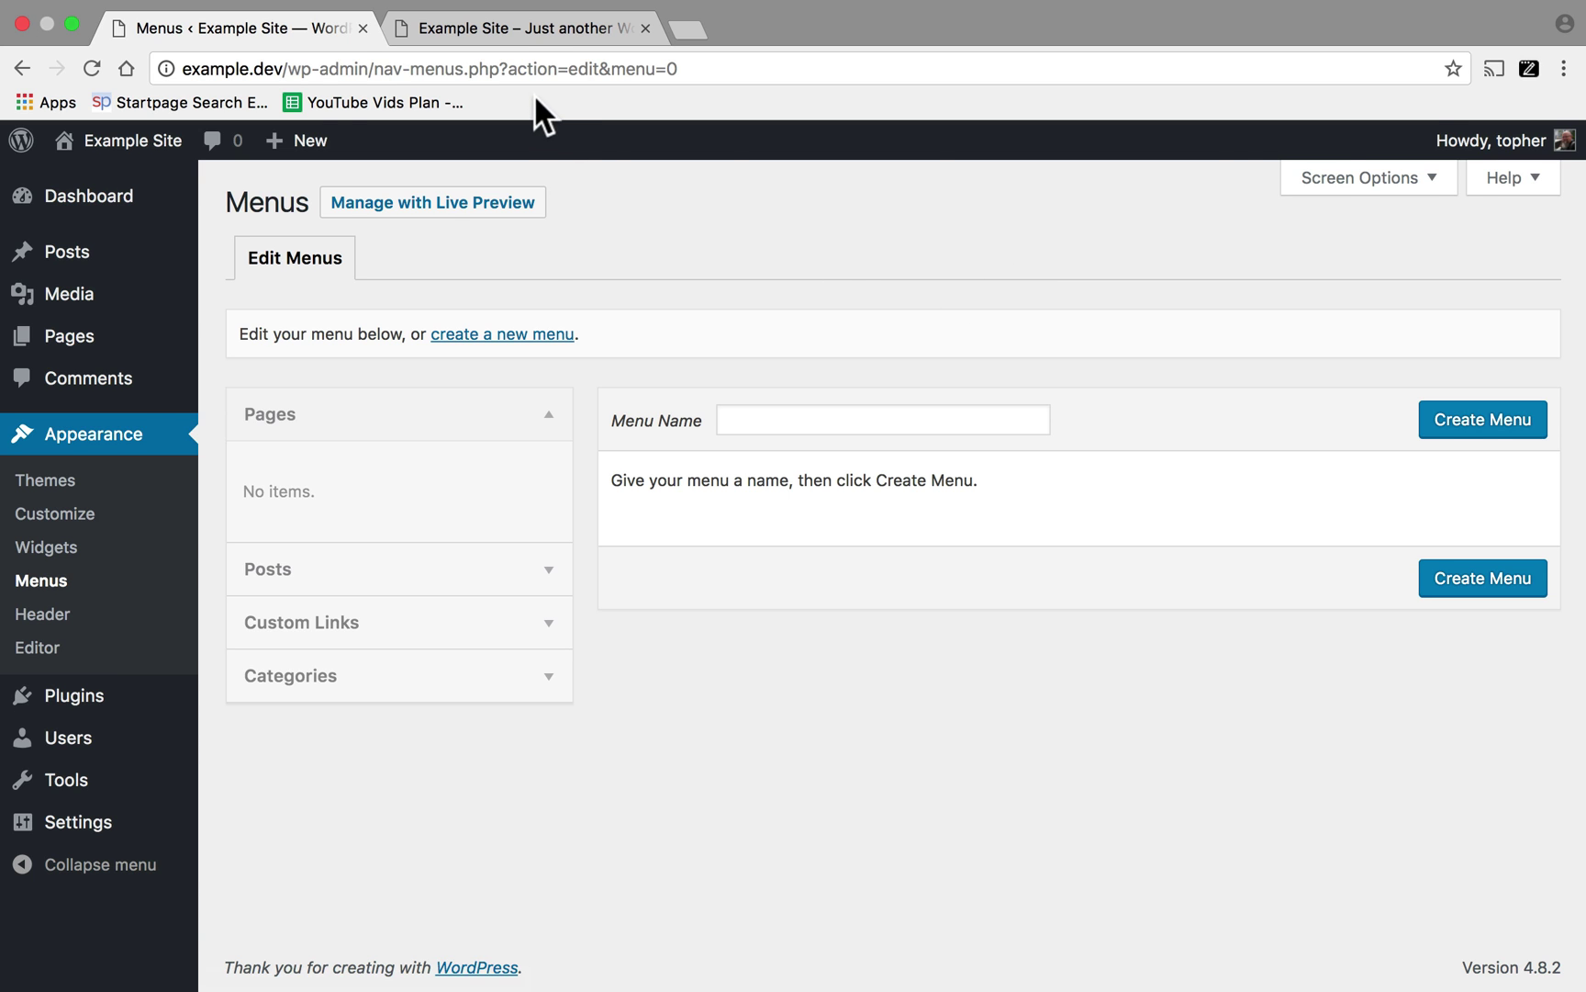
{"action": "left_click", "coordinate": [511, 30]}
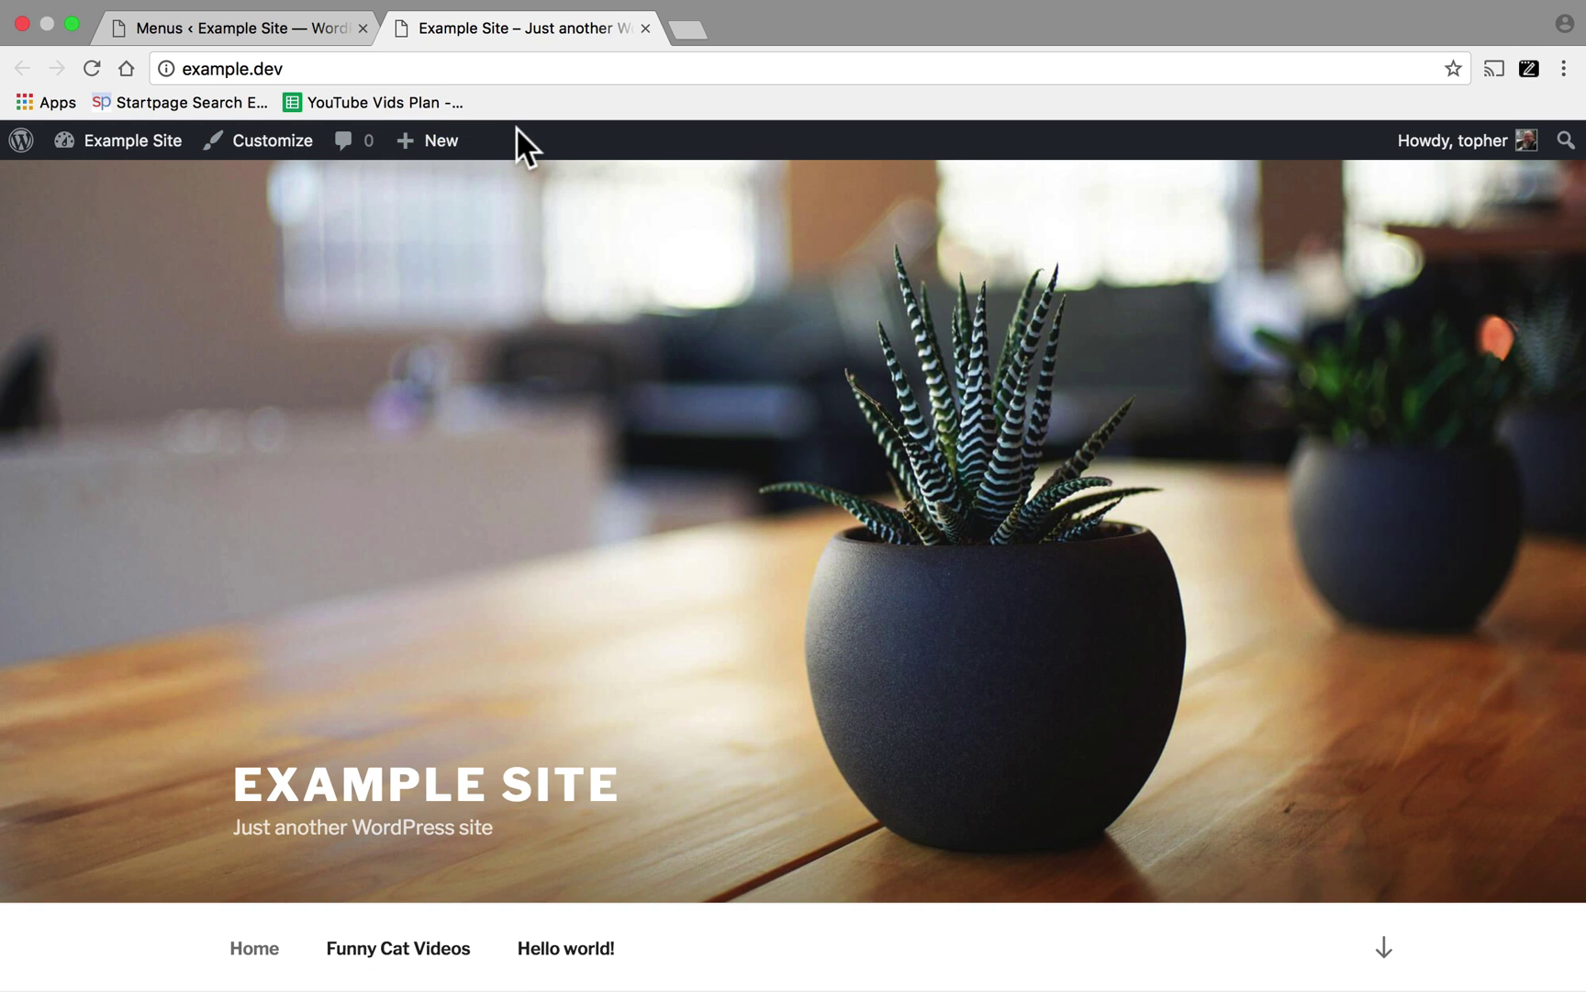
Open the Customizer from the admin bar
{"action": "left_click", "coordinate": [269, 147]}
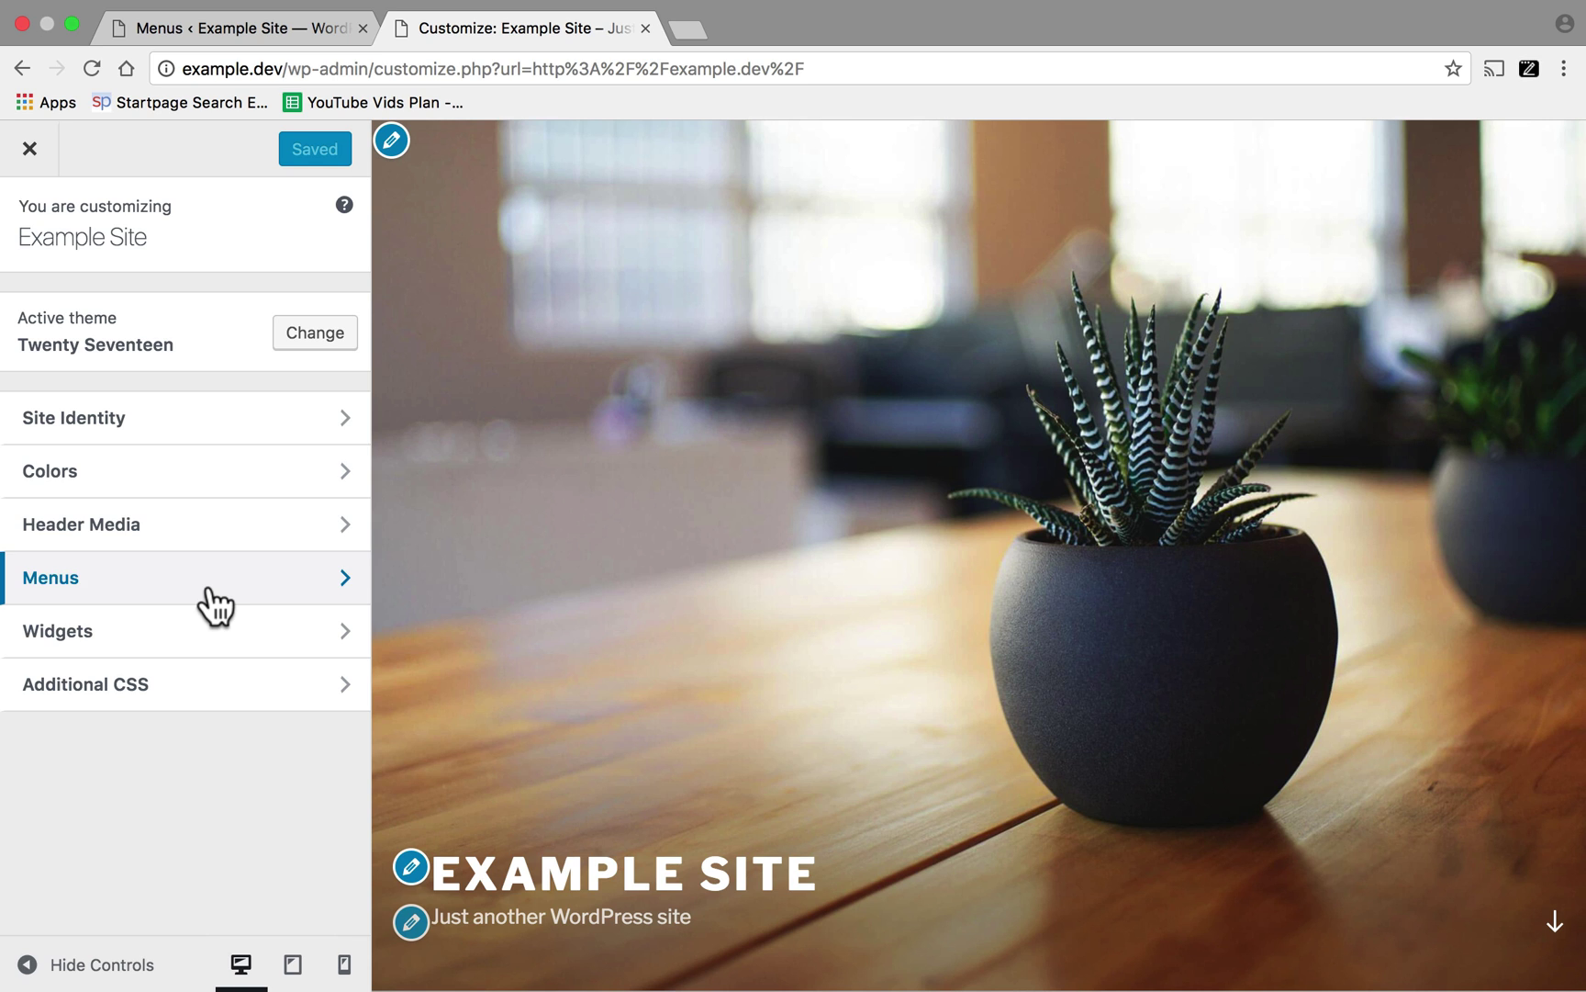
In the Customizer's Menus panel, create a new menu named 'Main Menu'
{"action": "left_click", "coordinate": [208, 589]}
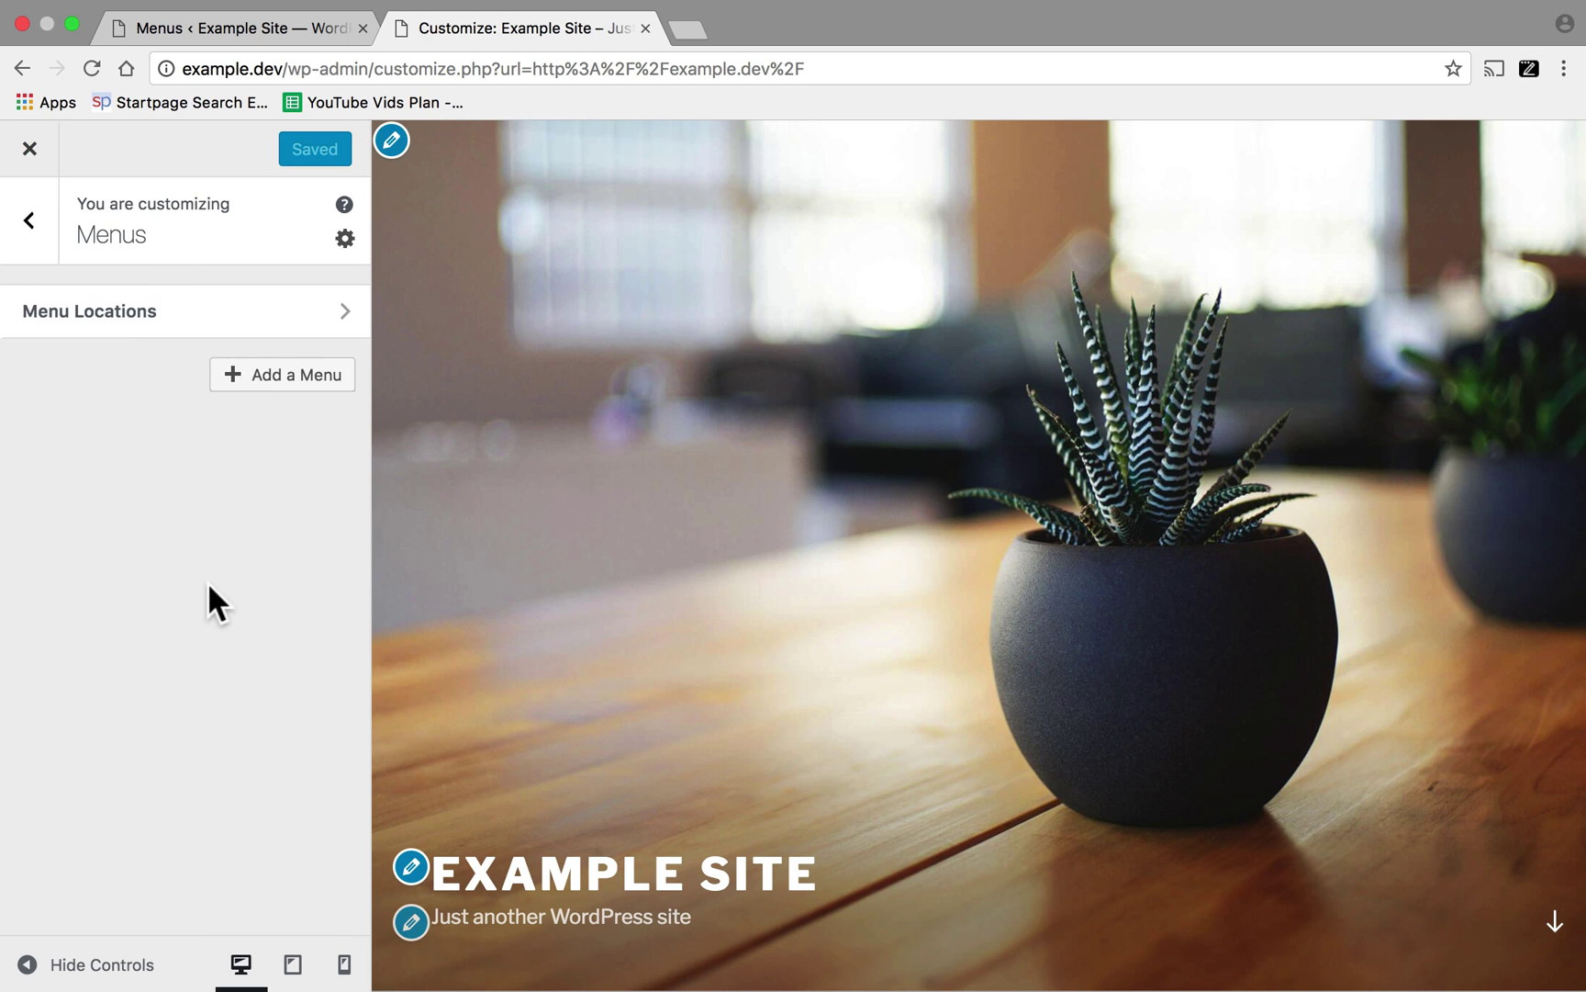
{"action": "left_click", "coordinate": [281, 326]}
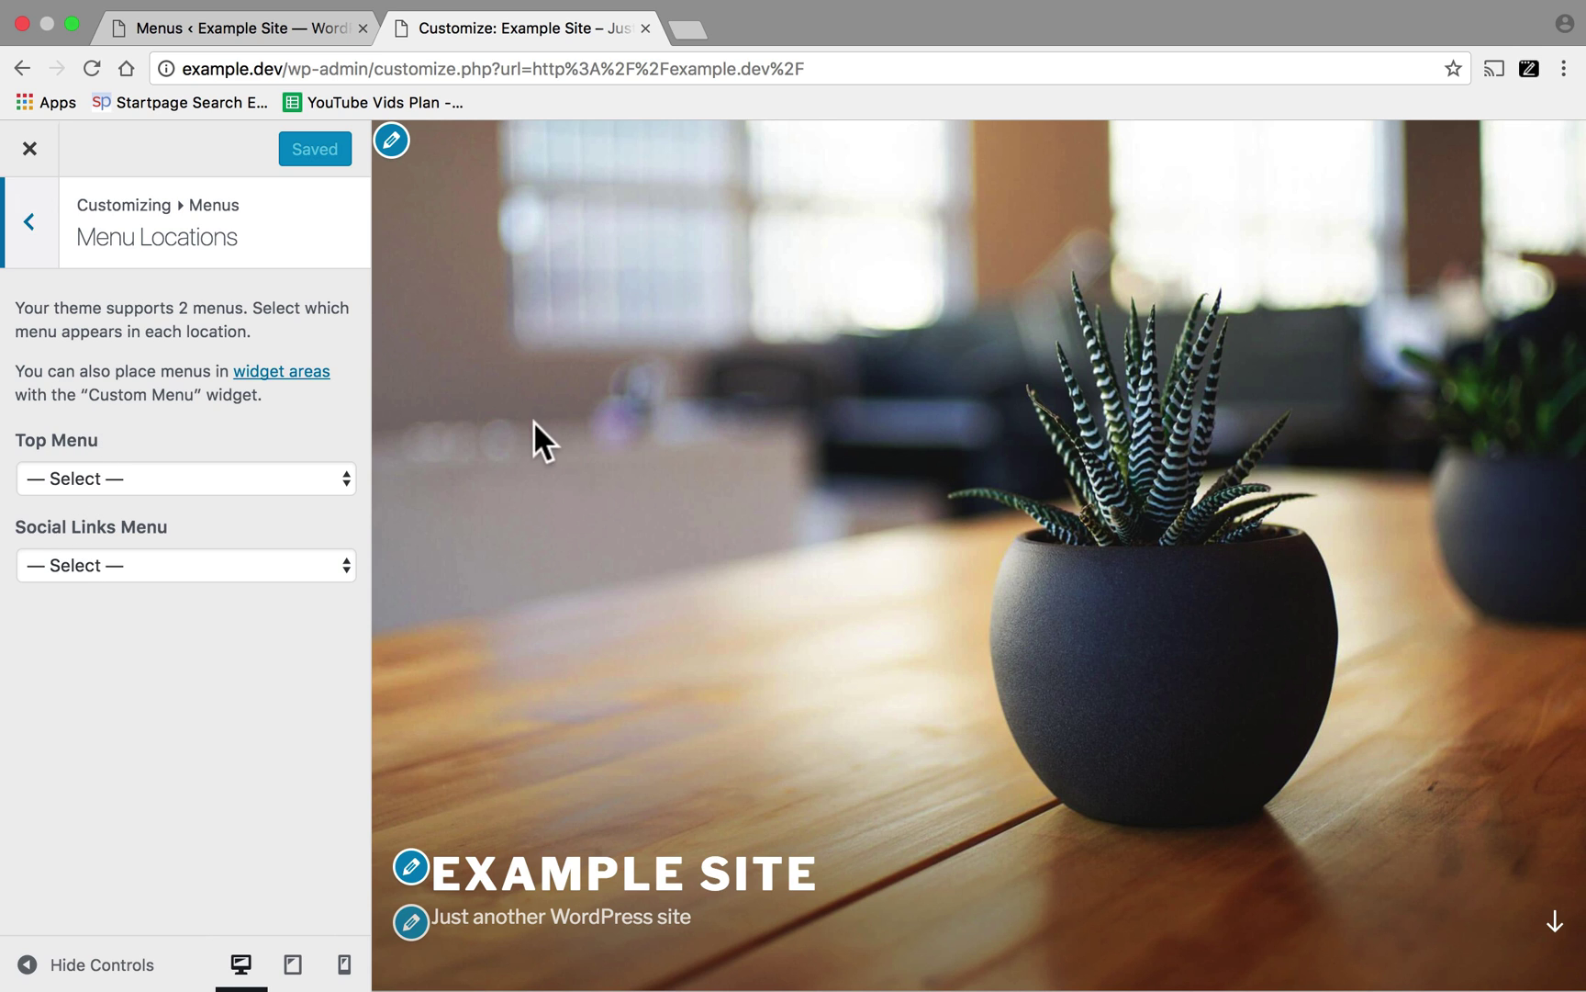
{"action": "left_click", "coordinate": [33, 228]}
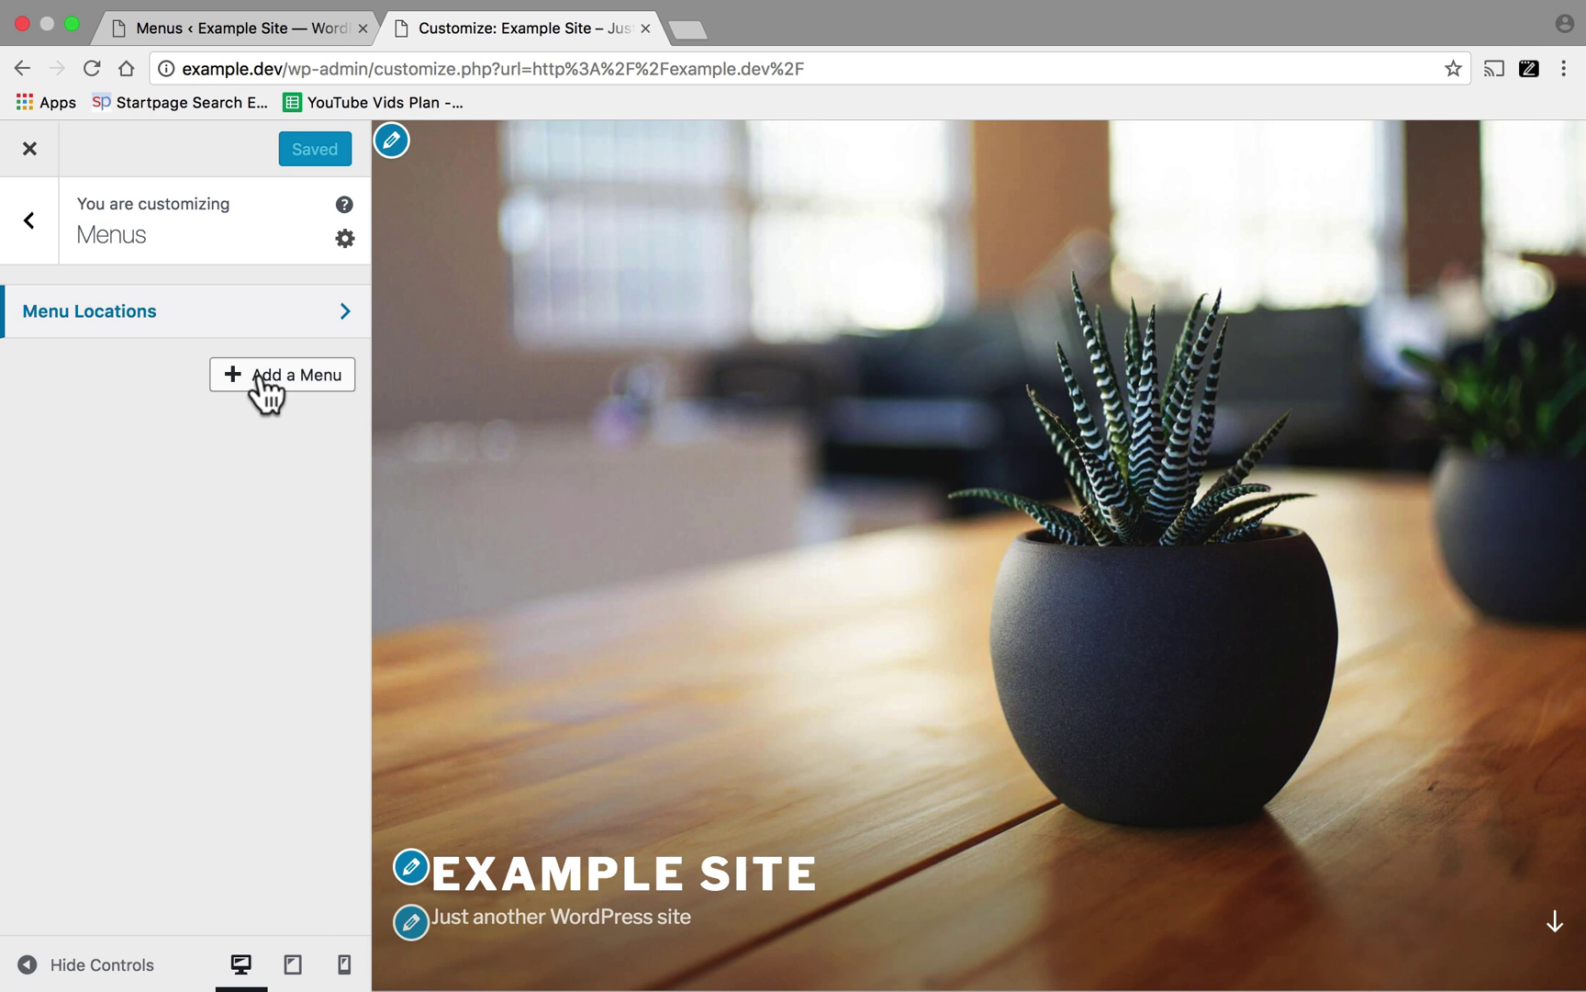
{"action": "left_click", "coordinate": [267, 390]}
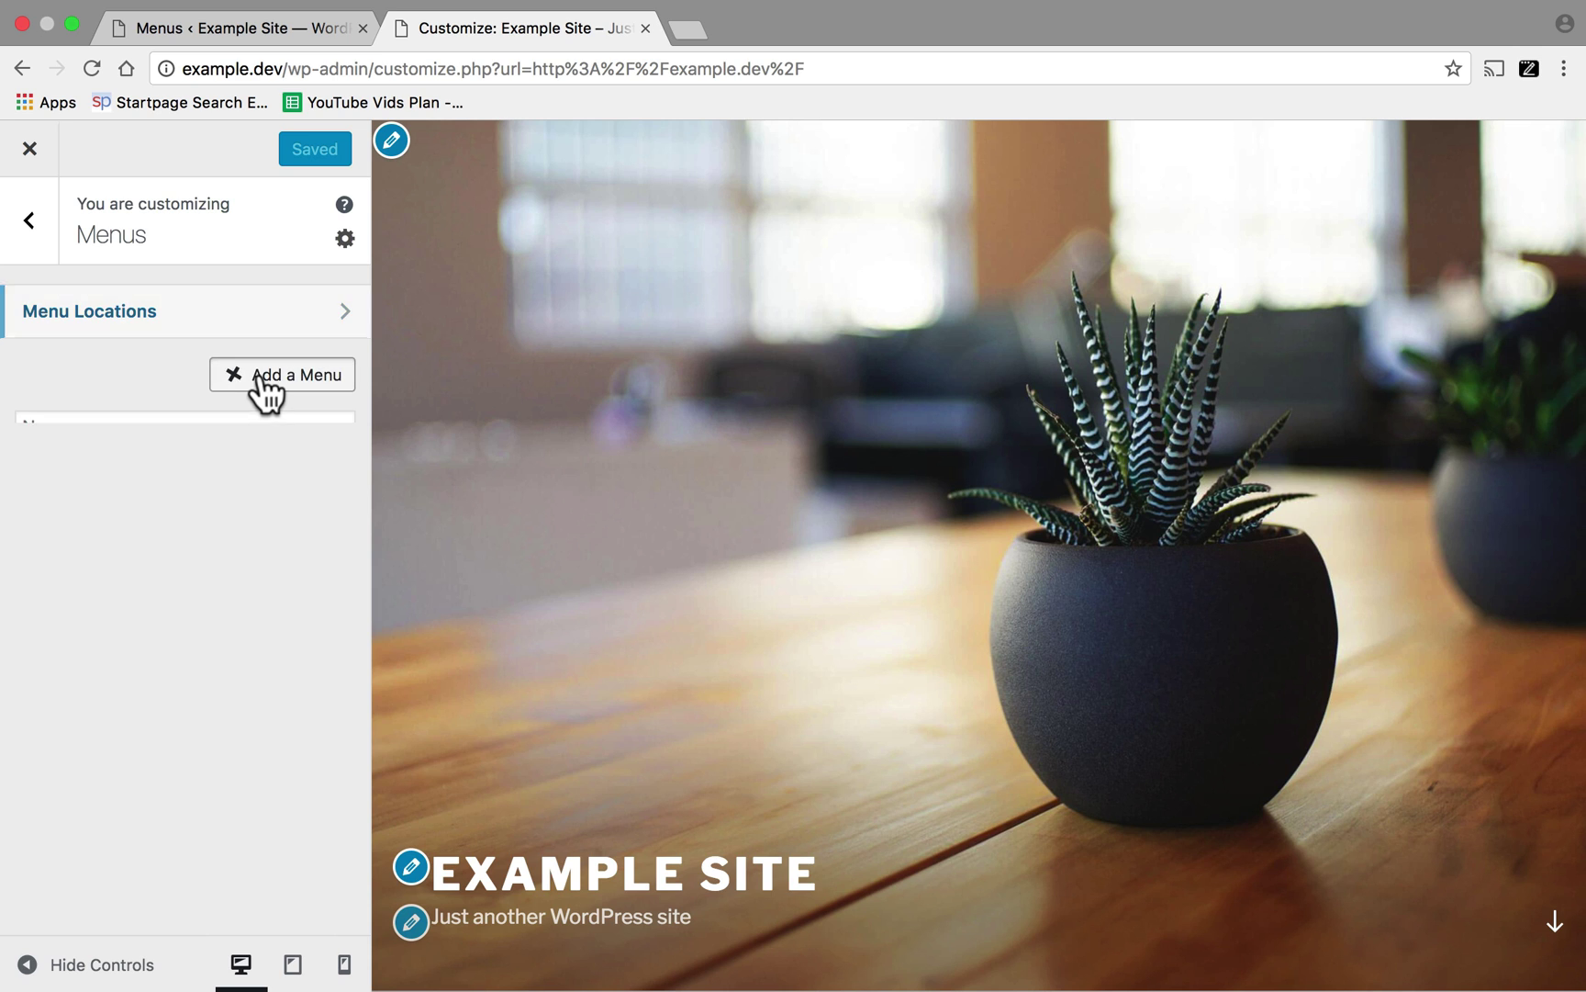
{"action": "left_click", "coordinate": [148, 450]}
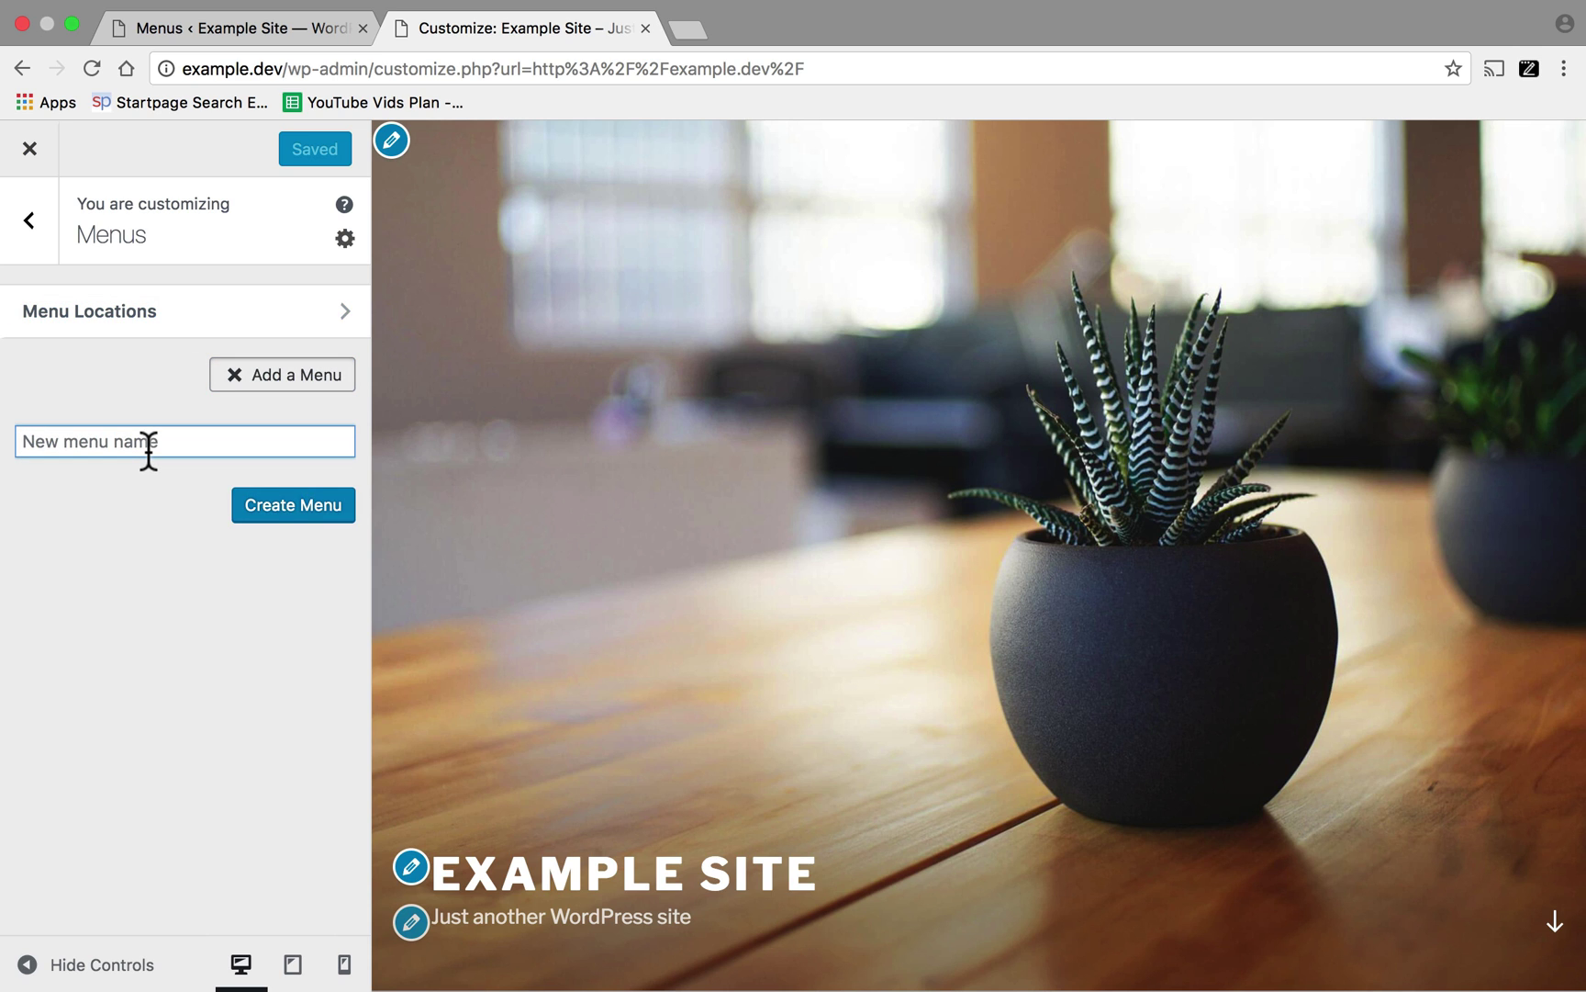
{"action": "type", "text": "Main Menu"}
{"action": "left_click", "coordinate": [286, 514]}
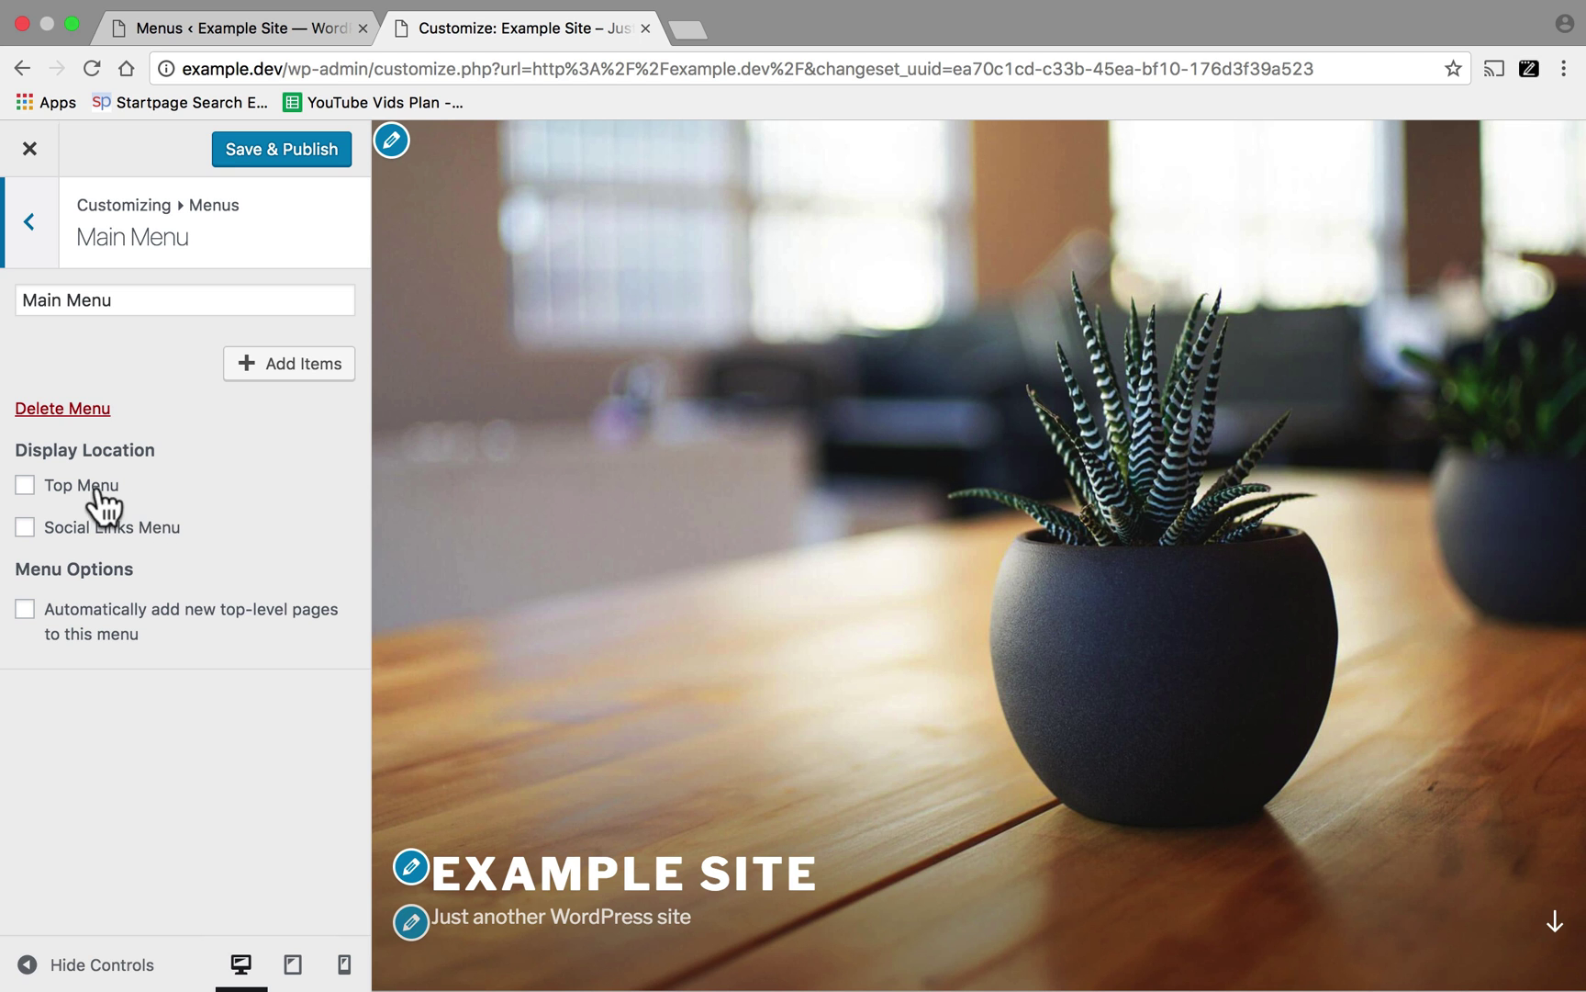
Assign Main Menu to the Top Menu location and open its Add Items list
{"action": "left_click", "coordinate": [53, 492]}
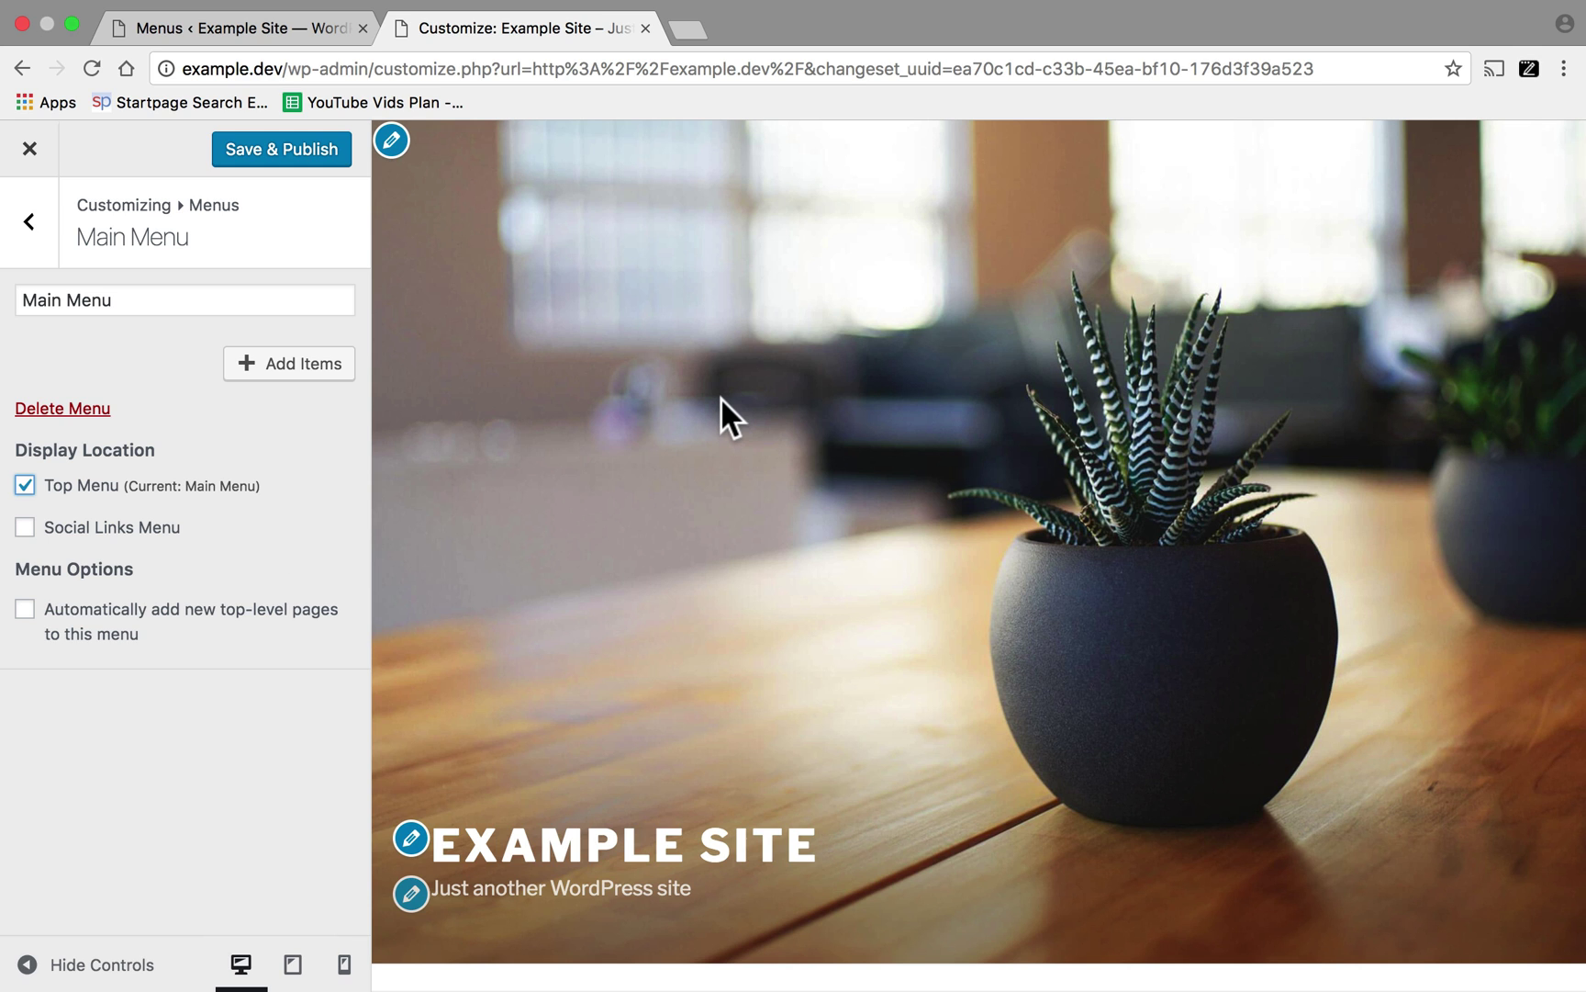
{"action": "scroll", "coordinate": [711, 399], "scroll_direction": "down", "scroll_amount": 2}
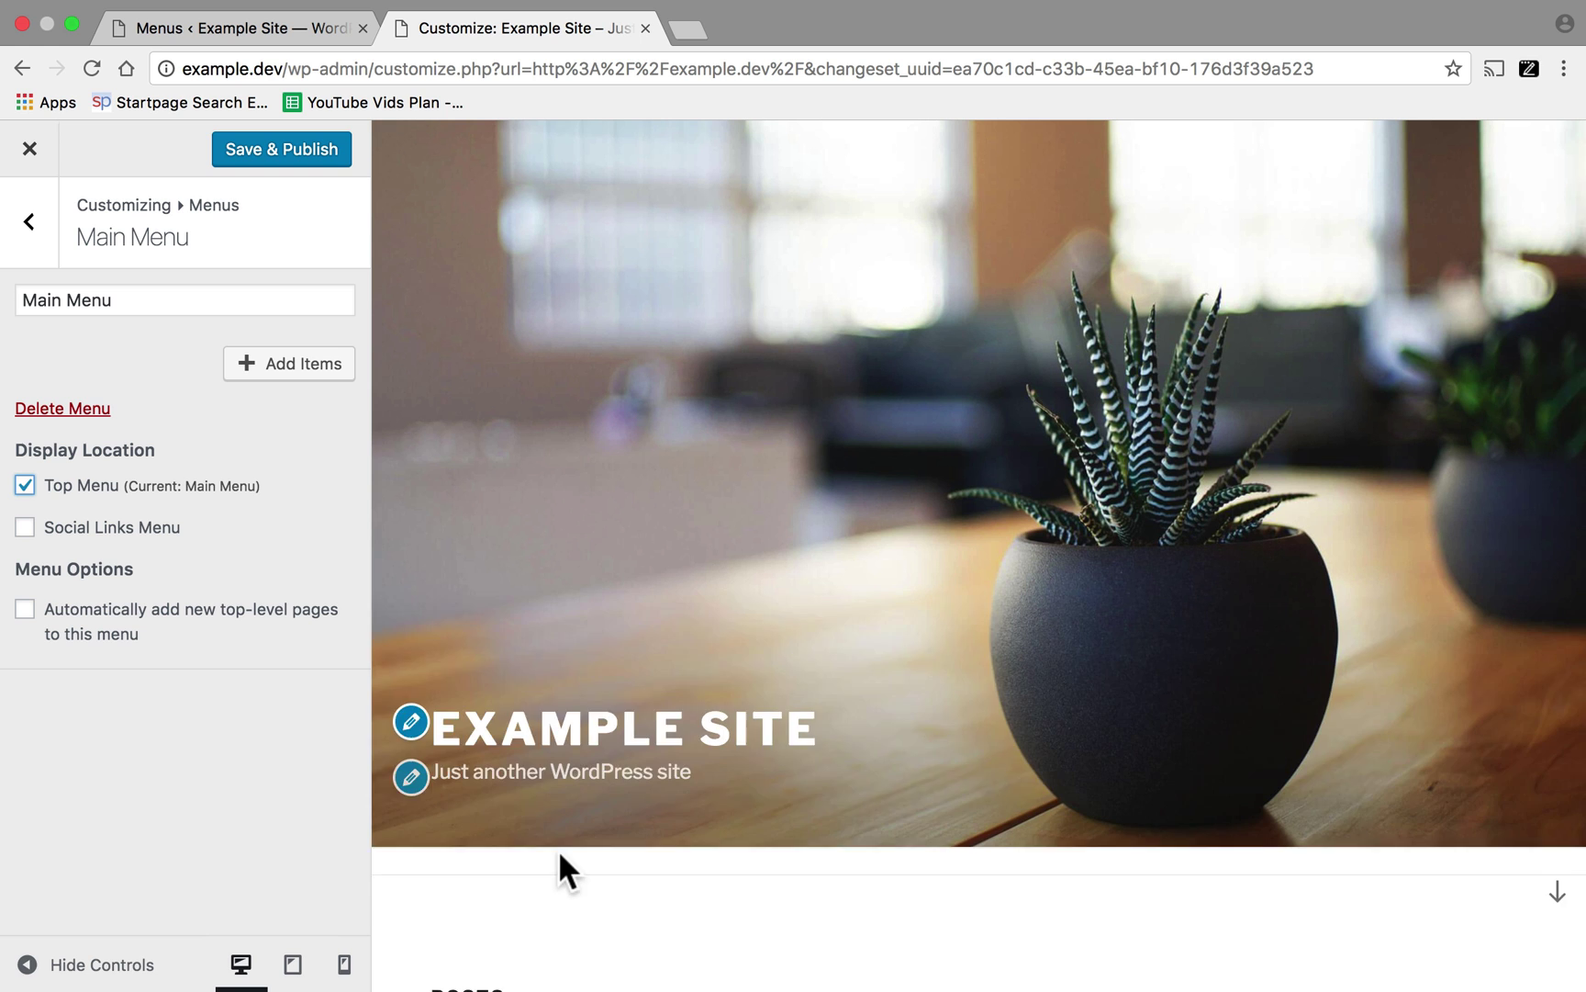
{"action": "scroll", "coordinate": [558, 863], "scroll_direction": "up", "scroll_amount": 2}
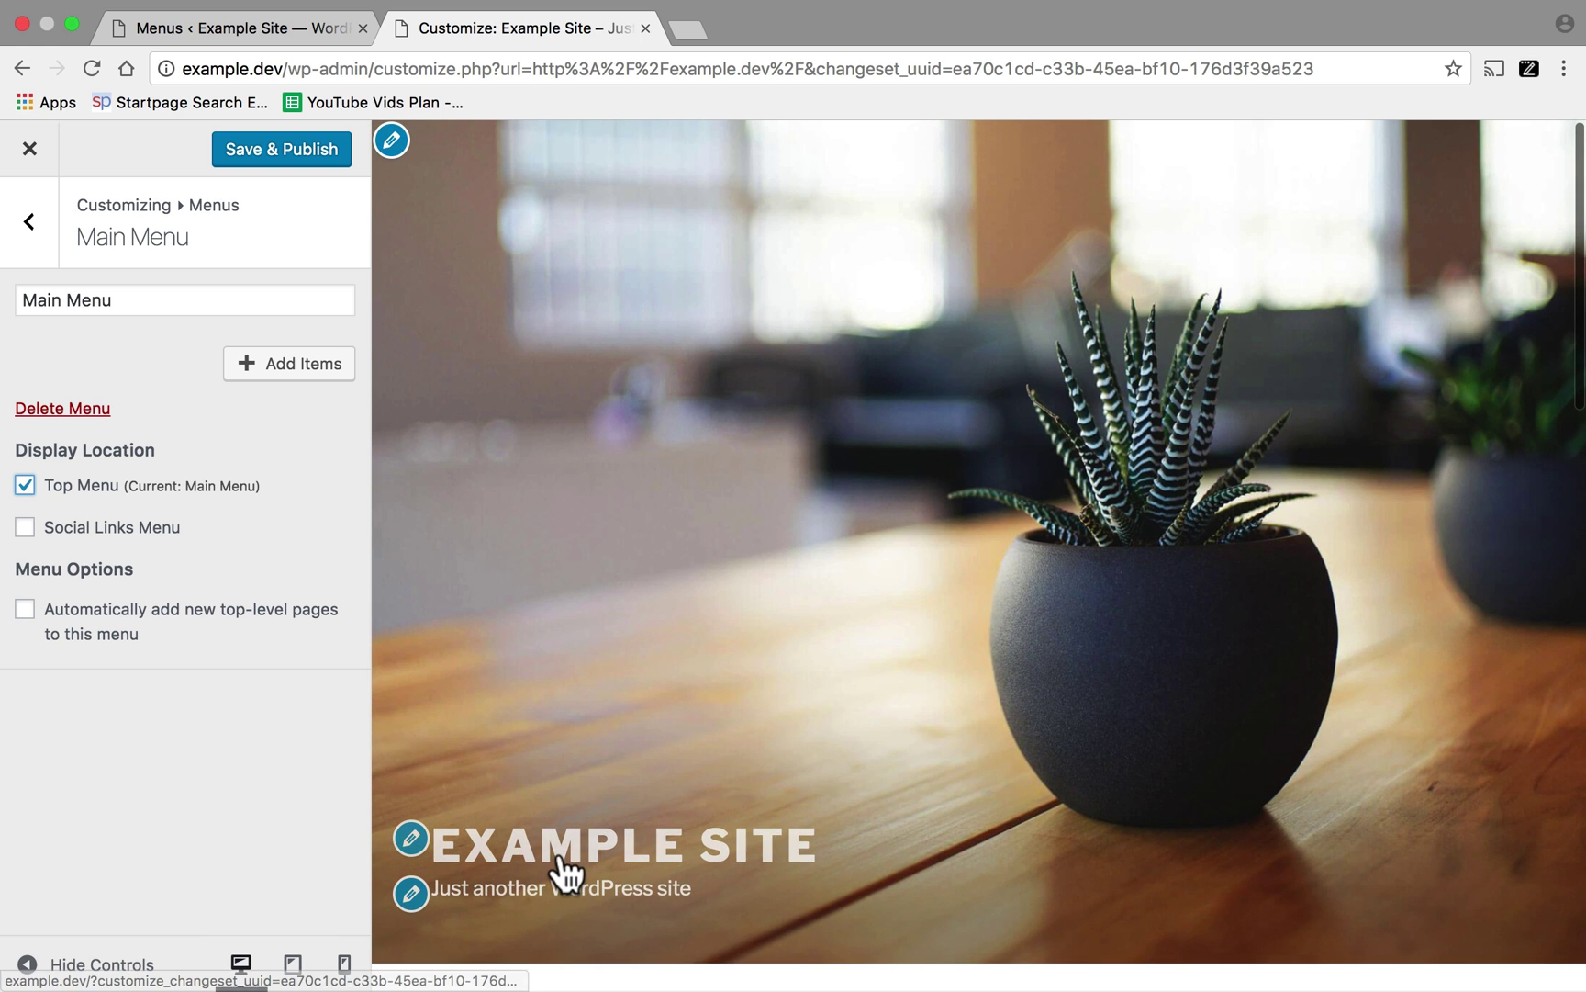
{"action": "left_click", "coordinate": [279, 371]}
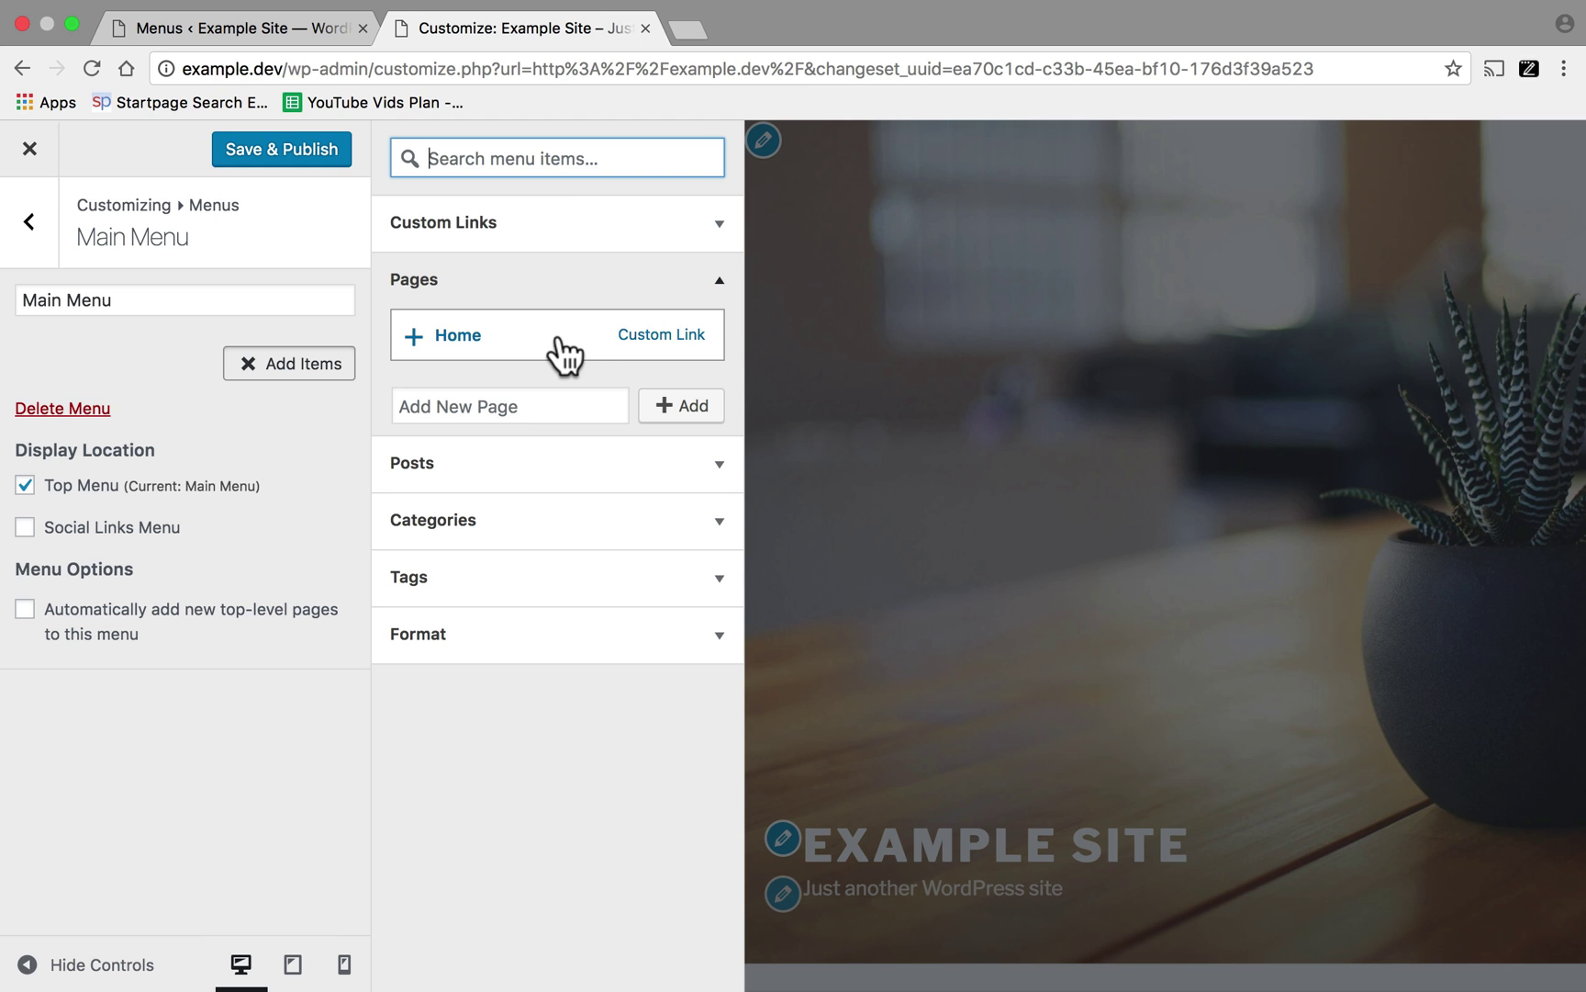
Add the Home page plus Funny Cat Videos and Hello world! posts to Main Menu
{"action": "left_click", "coordinate": [560, 347]}
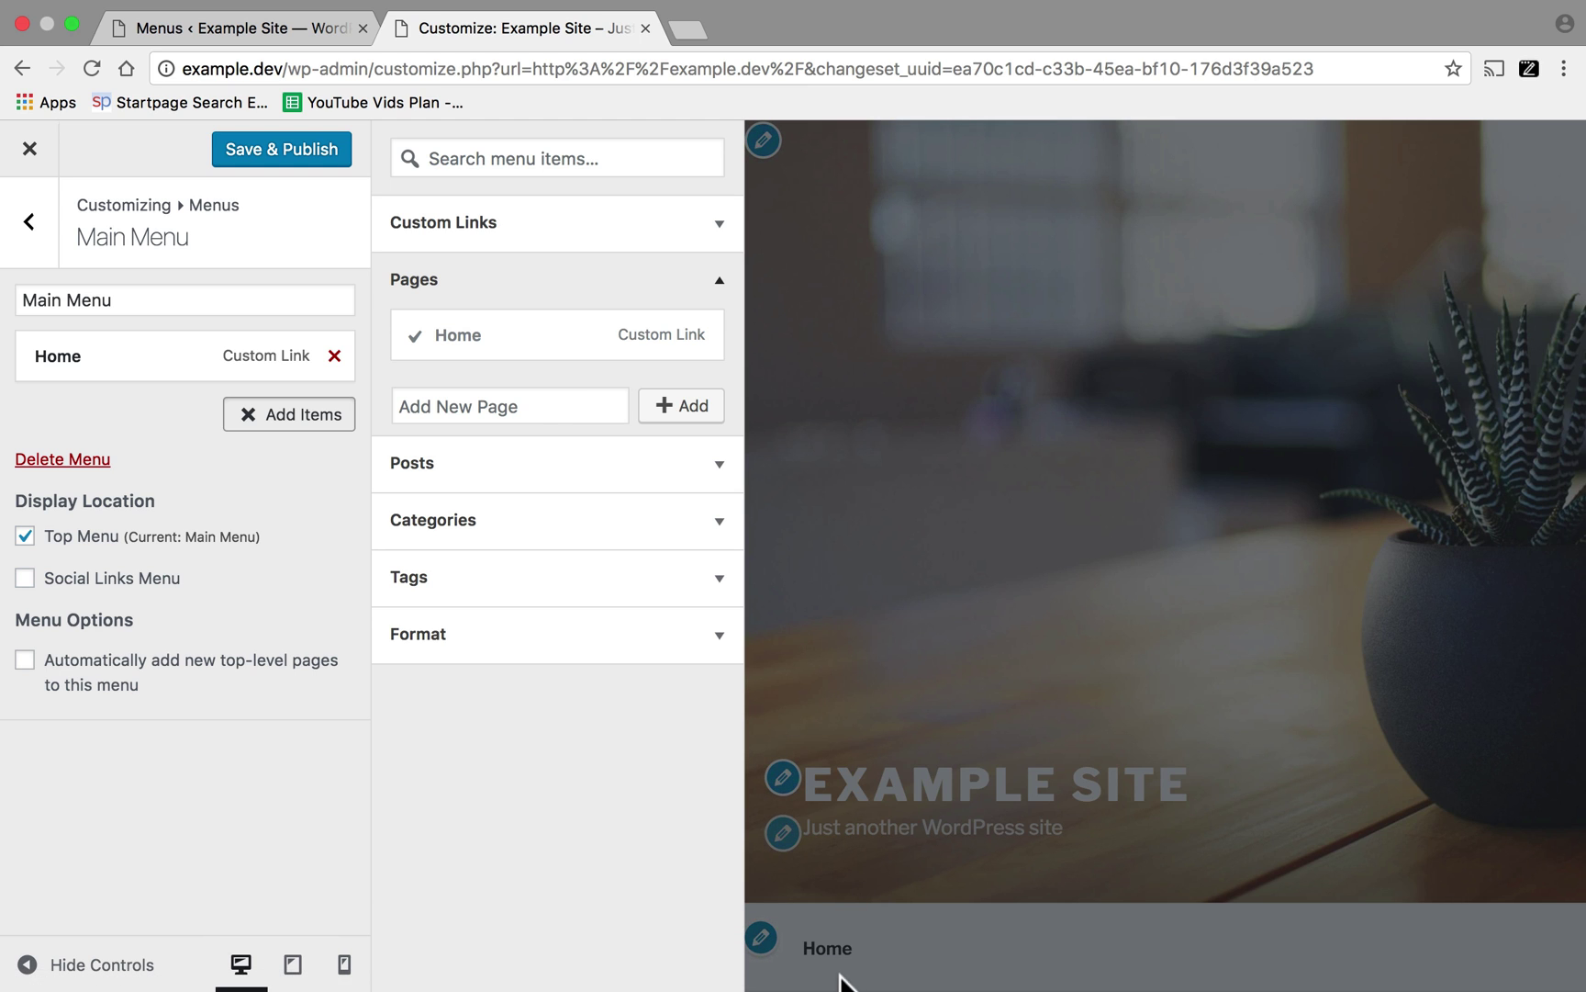
{"action": "left_click", "coordinate": [716, 466]}
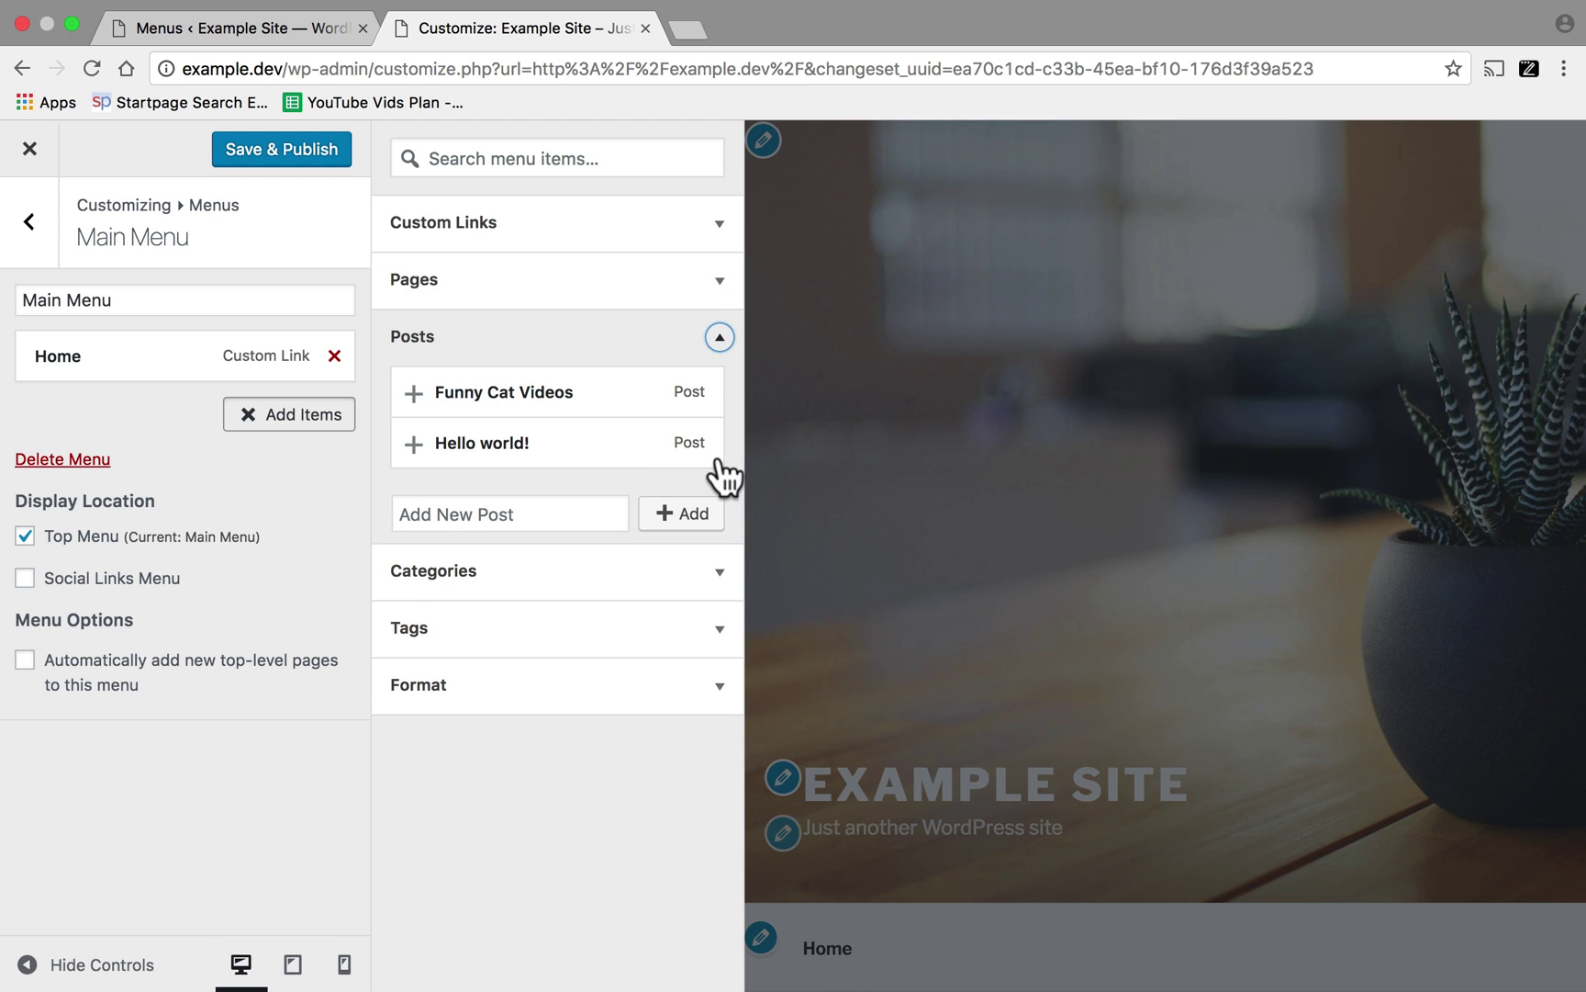
{"action": "left_click", "coordinate": [413, 395]}
{"action": "left_click", "coordinate": [414, 445]}
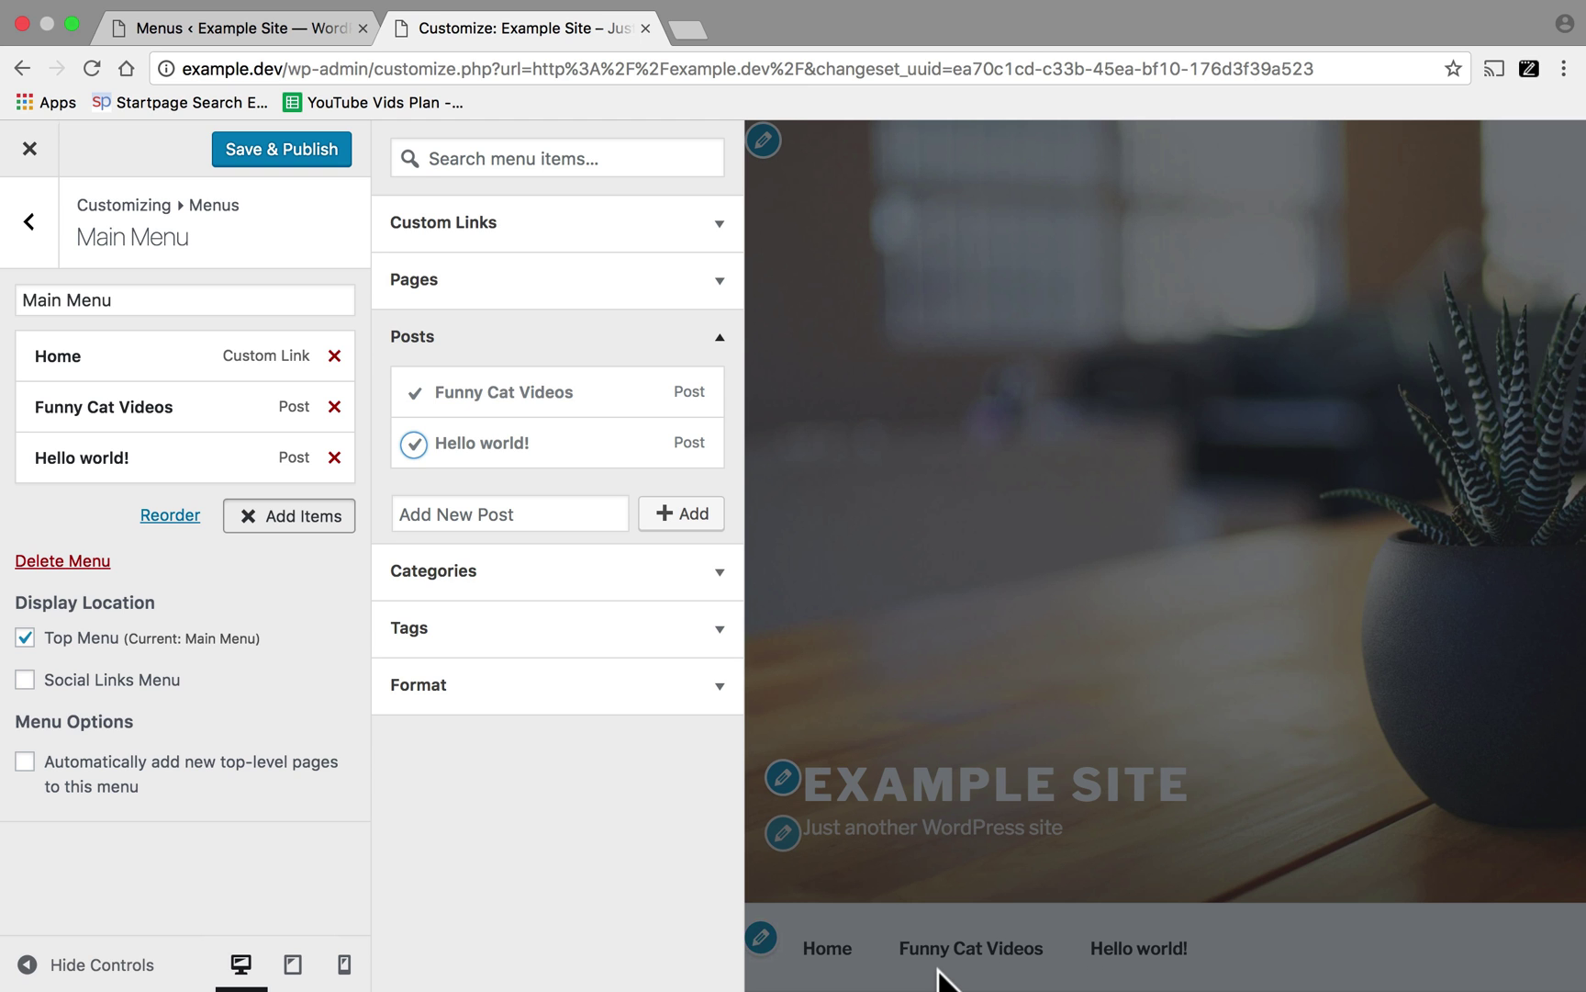
Test reordering Funny Cat Videos, restore the original order, and Save & Publish
{"action": "left_click", "coordinate": [163, 520]}
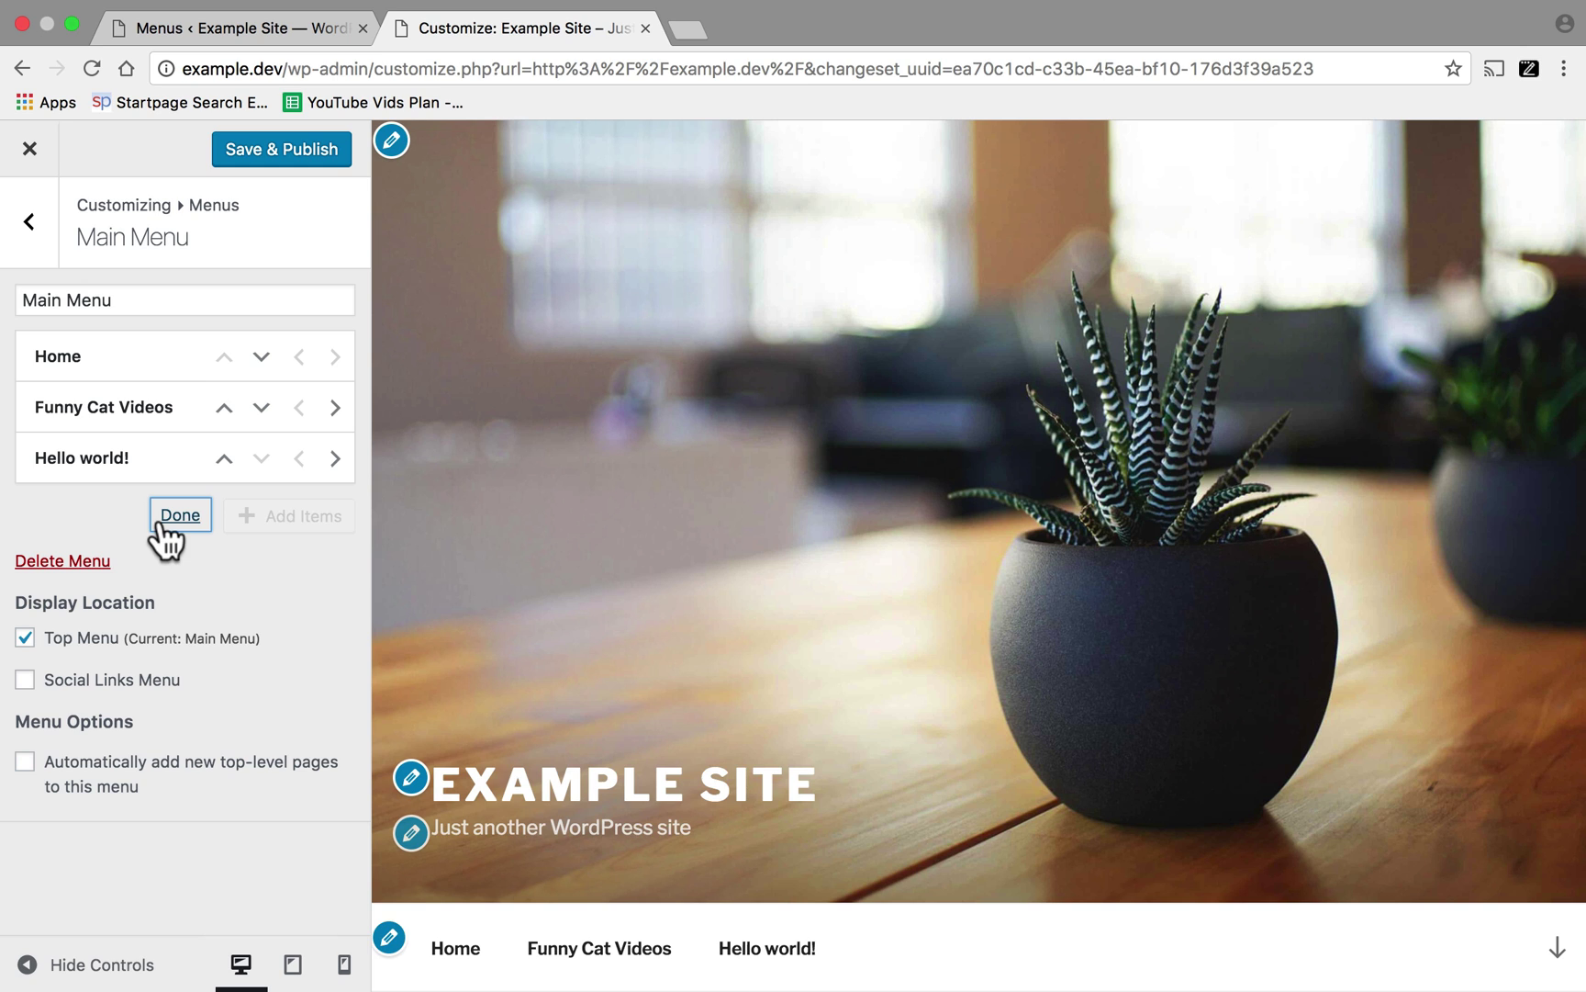
{"action": "left_click", "coordinate": [224, 408]}
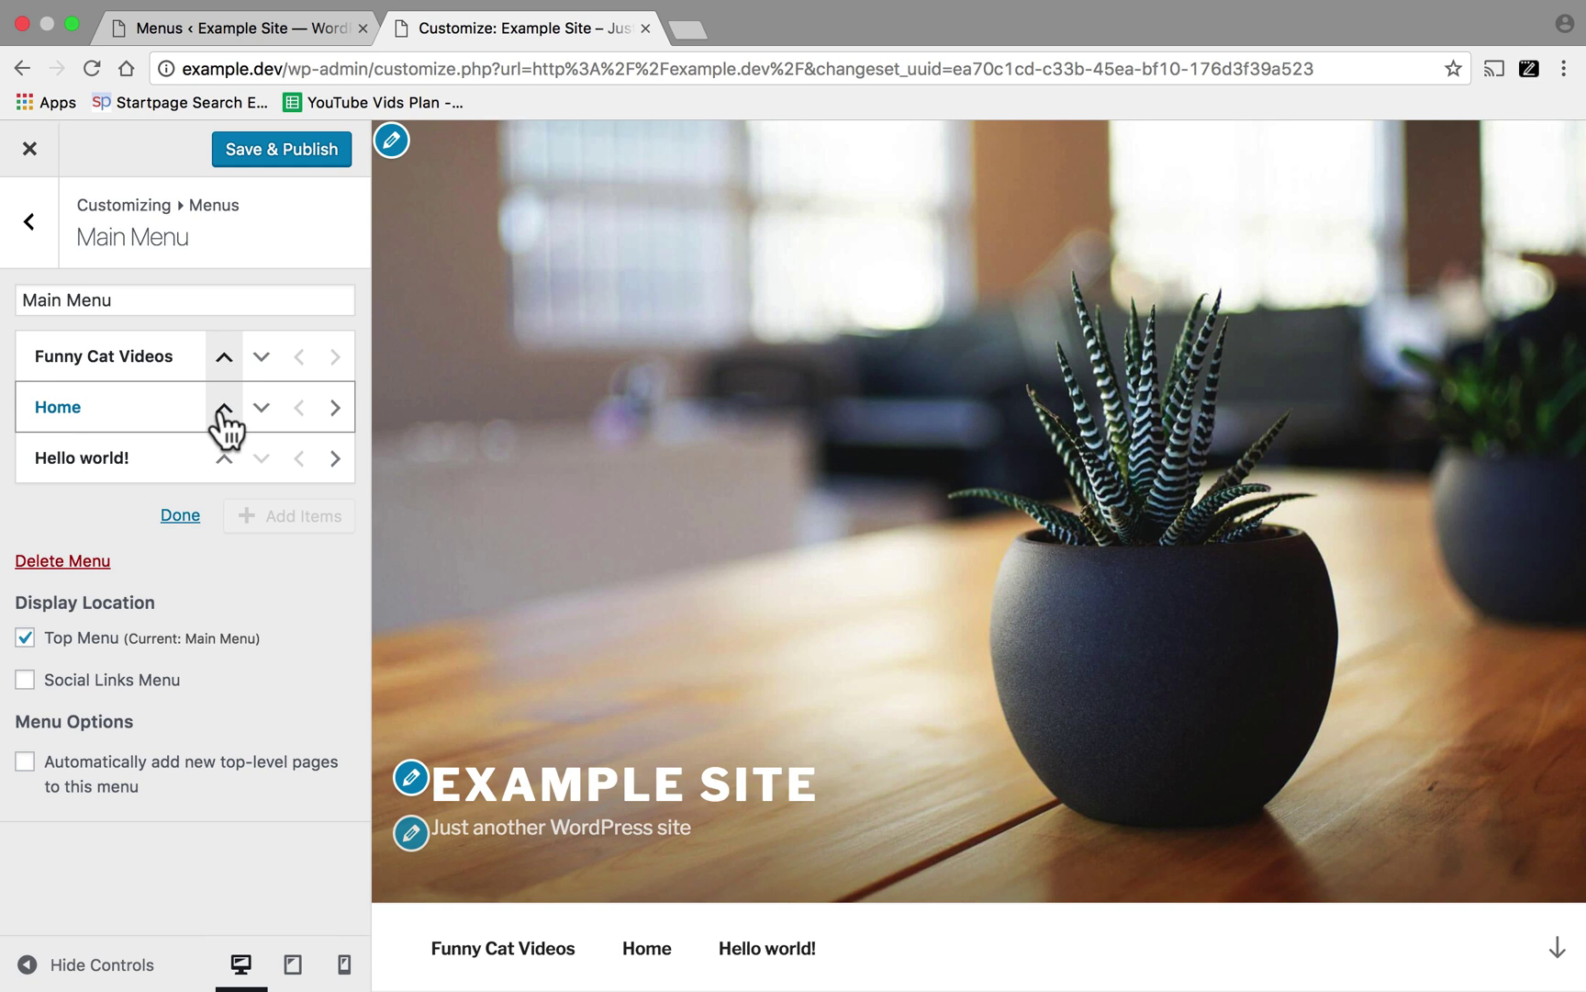
{"action": "left_click", "coordinate": [263, 360]}
{"action": "left_click", "coordinate": [173, 518]}
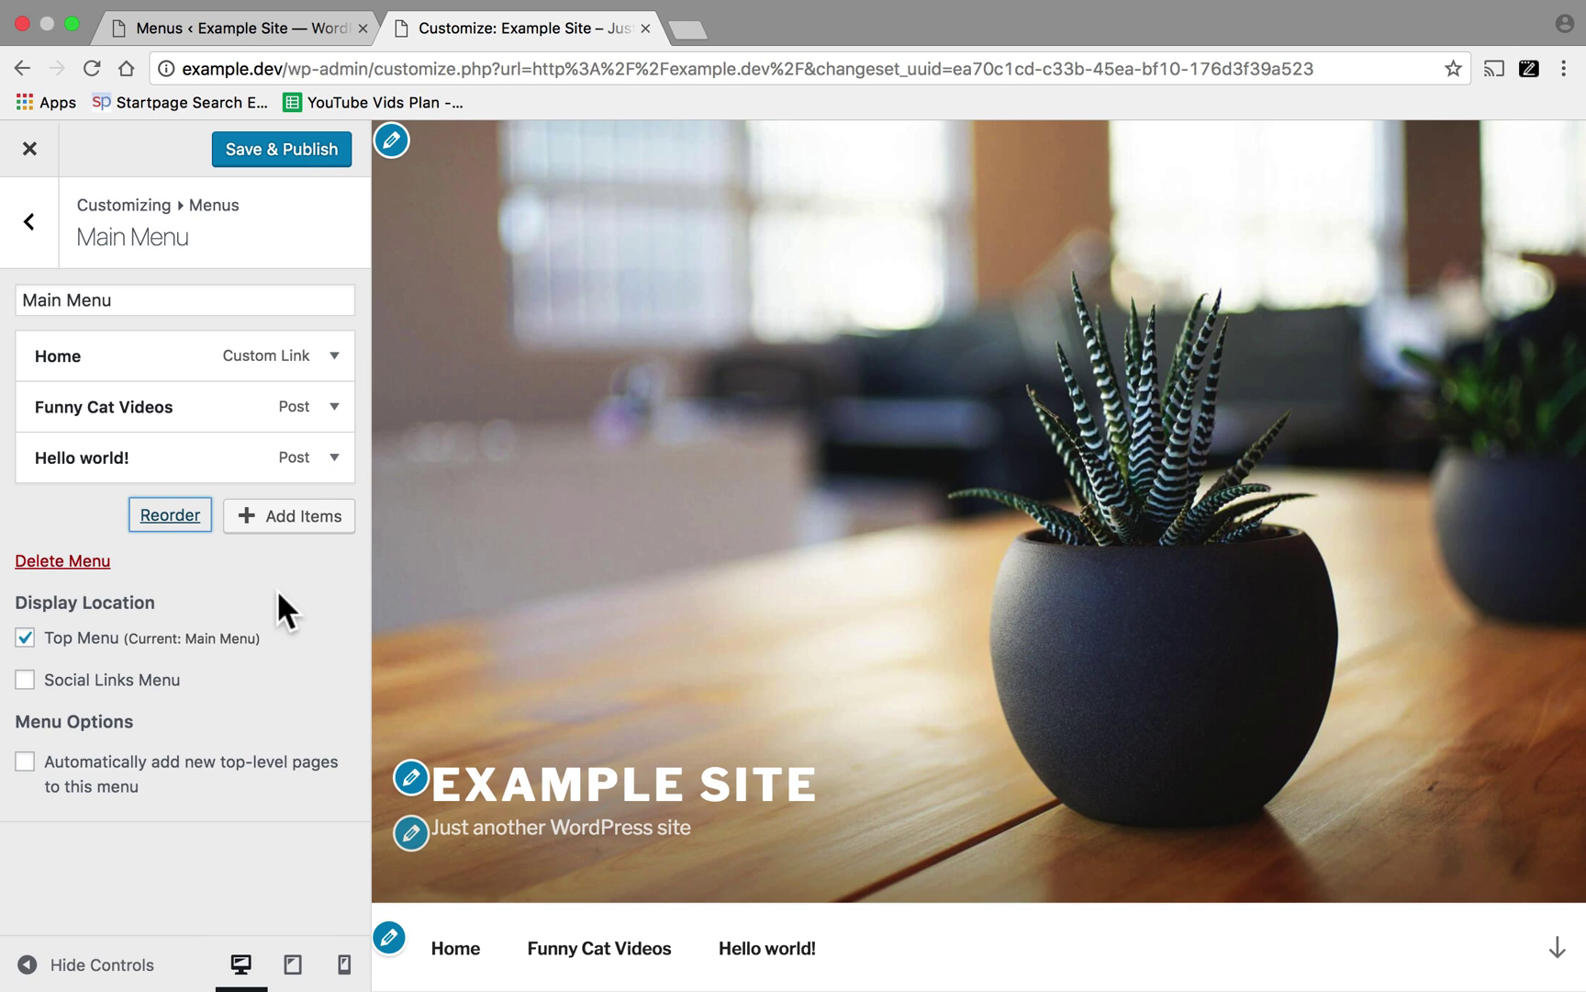
{"action": "left_click", "coordinate": [273, 152]}
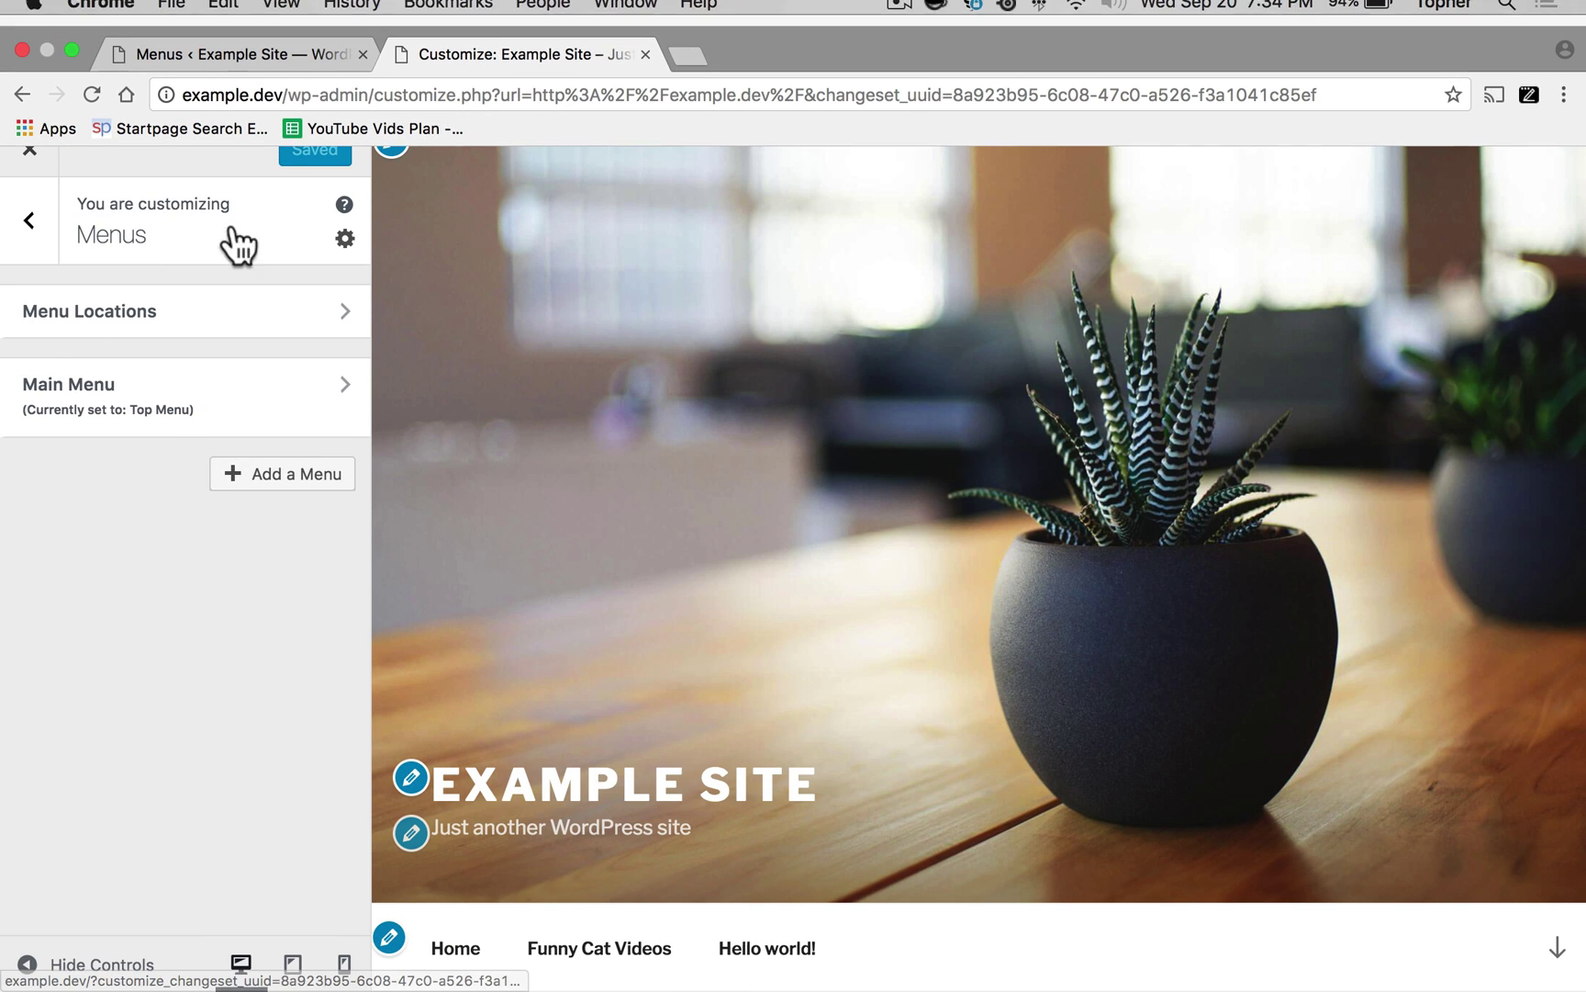
Close the Customizer and scroll the live front page to check the Home, Funny Cat Videos, Hello world! menu
{"action": "left_click", "coordinate": [26, 149]}
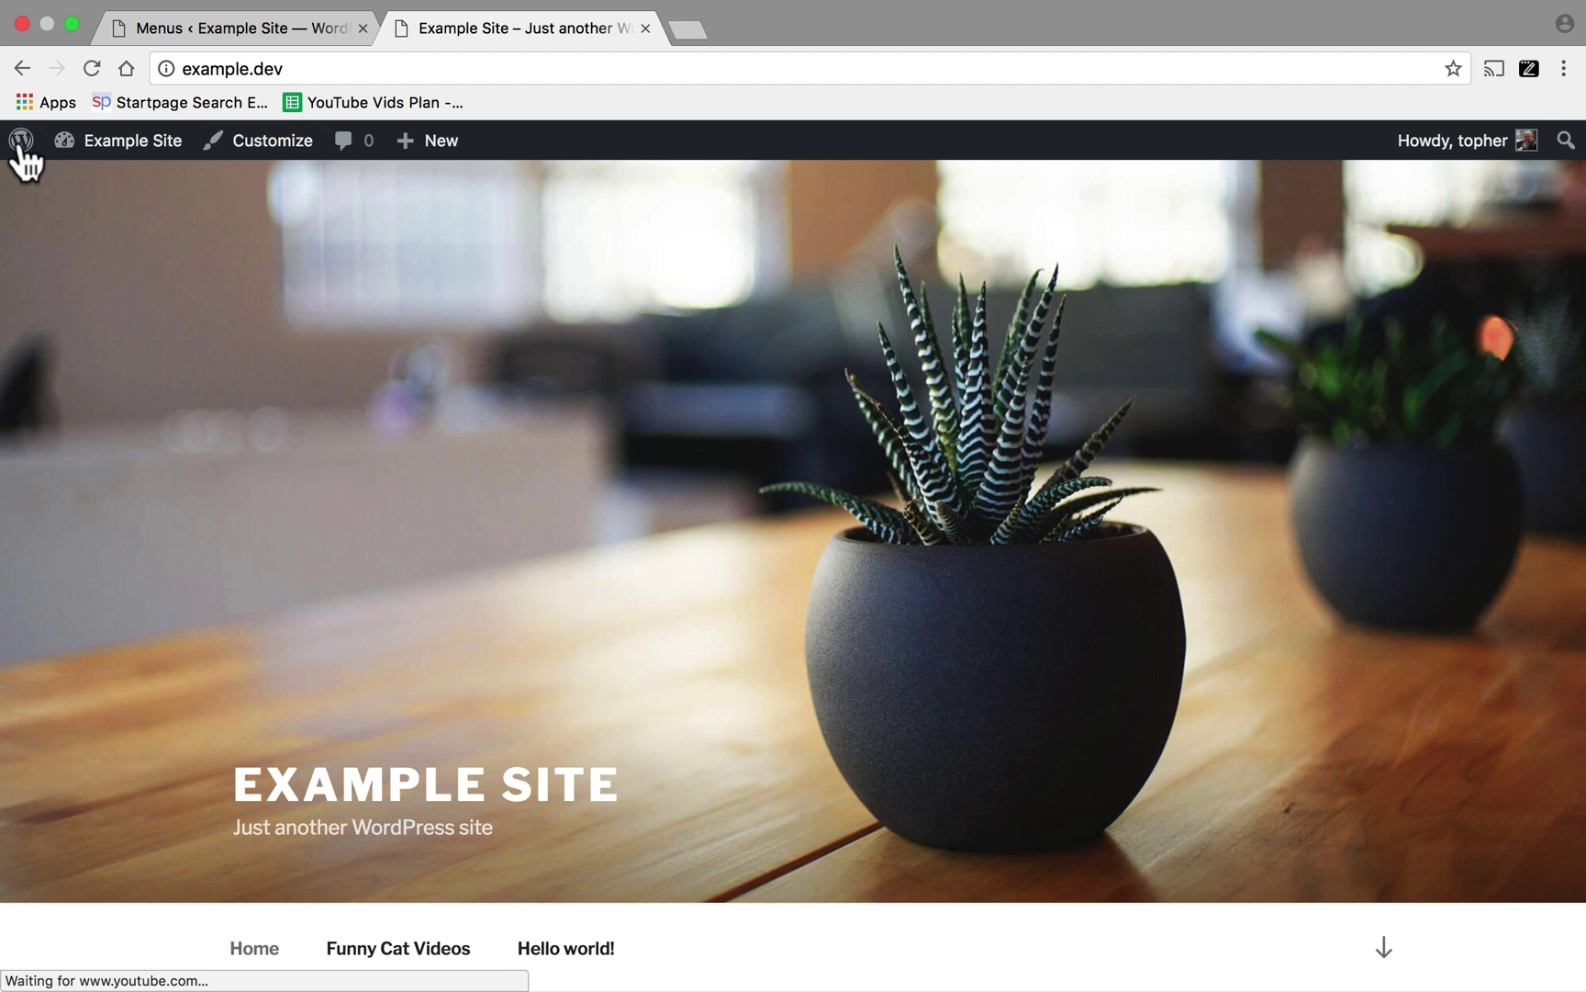
{"action": "scroll", "coordinate": [773, 804], "scroll_direction": "down", "scroll_amount": 5}
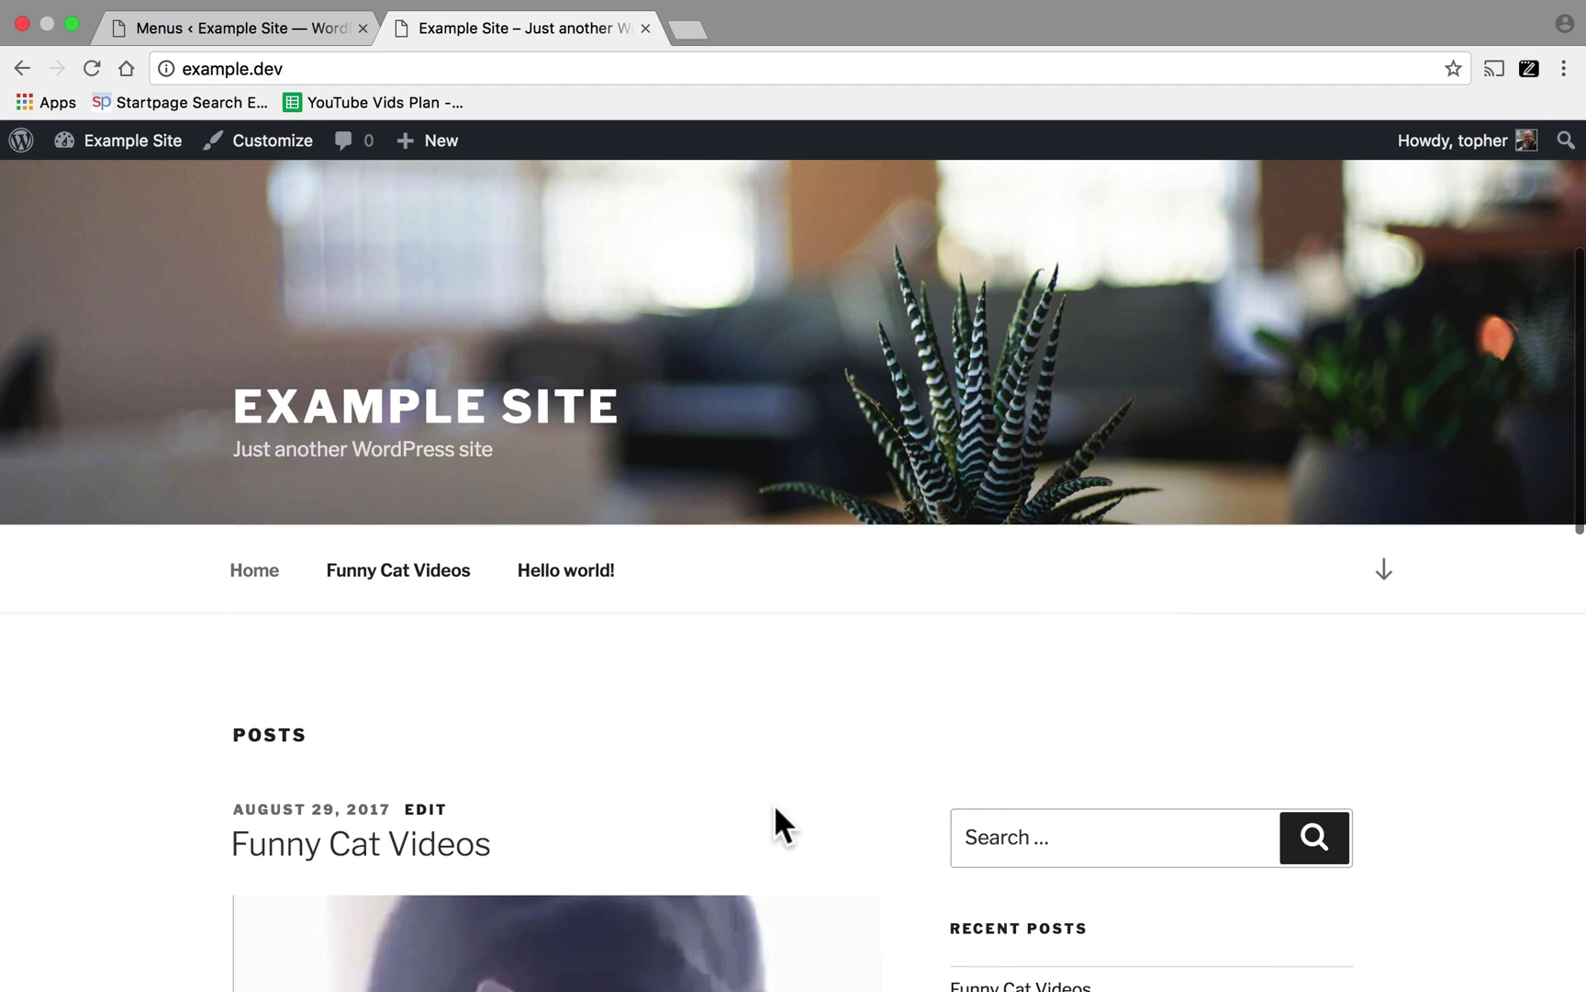
{"action": "scroll", "coordinate": [773, 803], "scroll_direction": "up", "scroll_amount": 5}
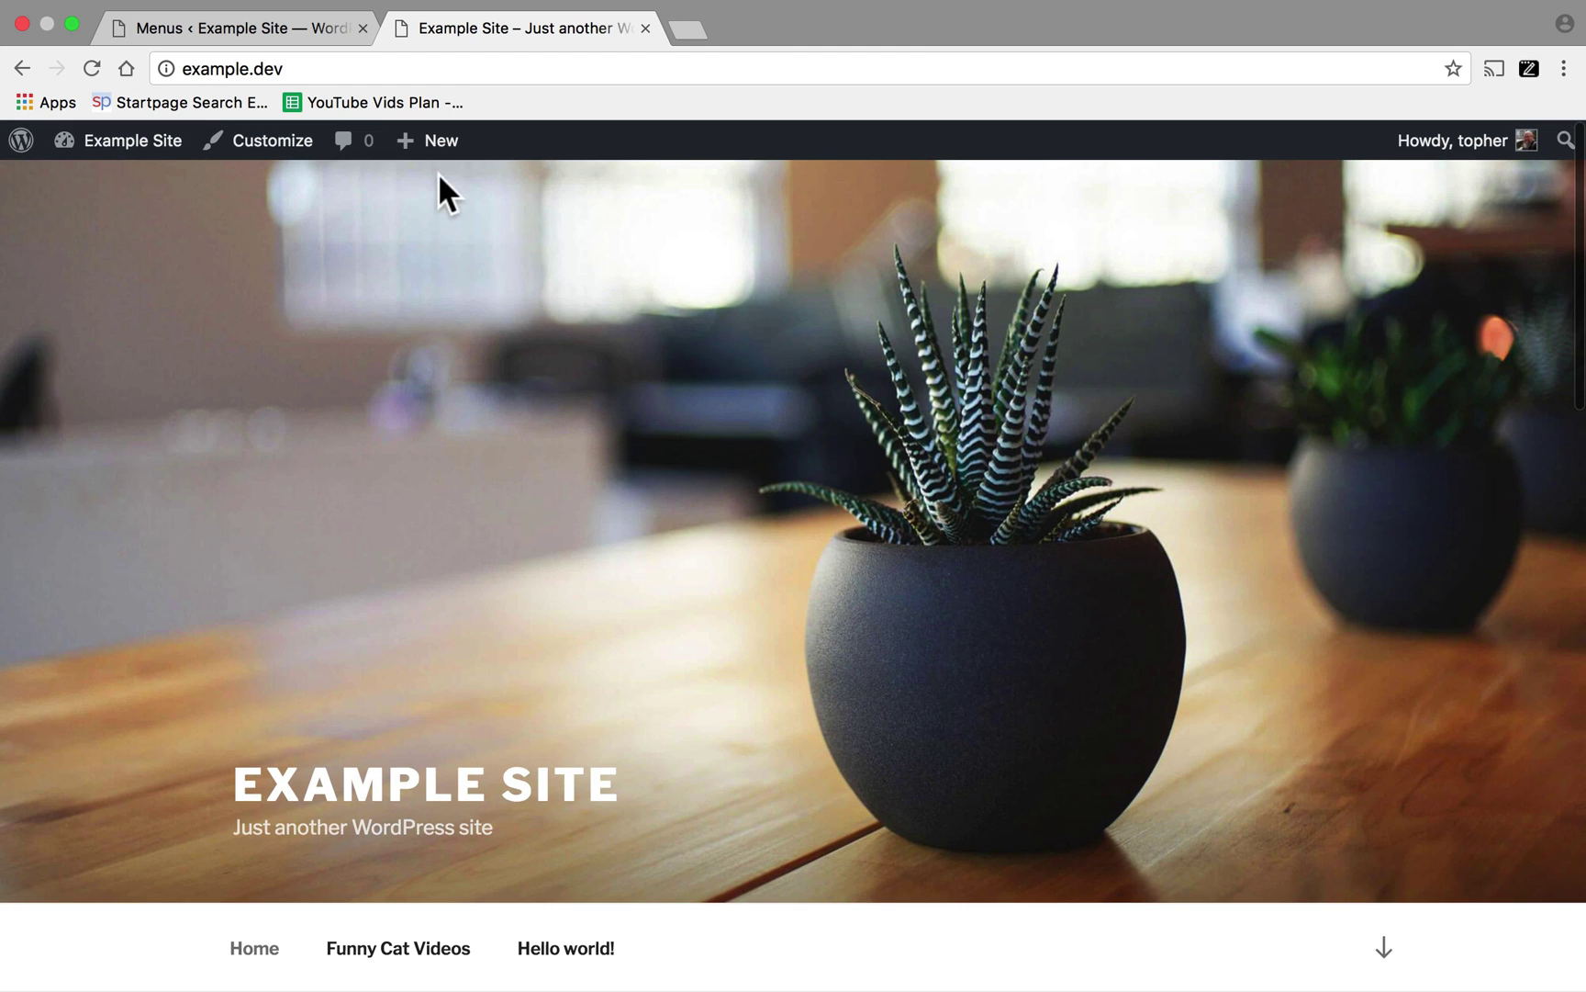
Return to the Menus admin tab, reload it, and open Main Menu for editing
{"action": "left_click", "coordinate": [227, 28]}
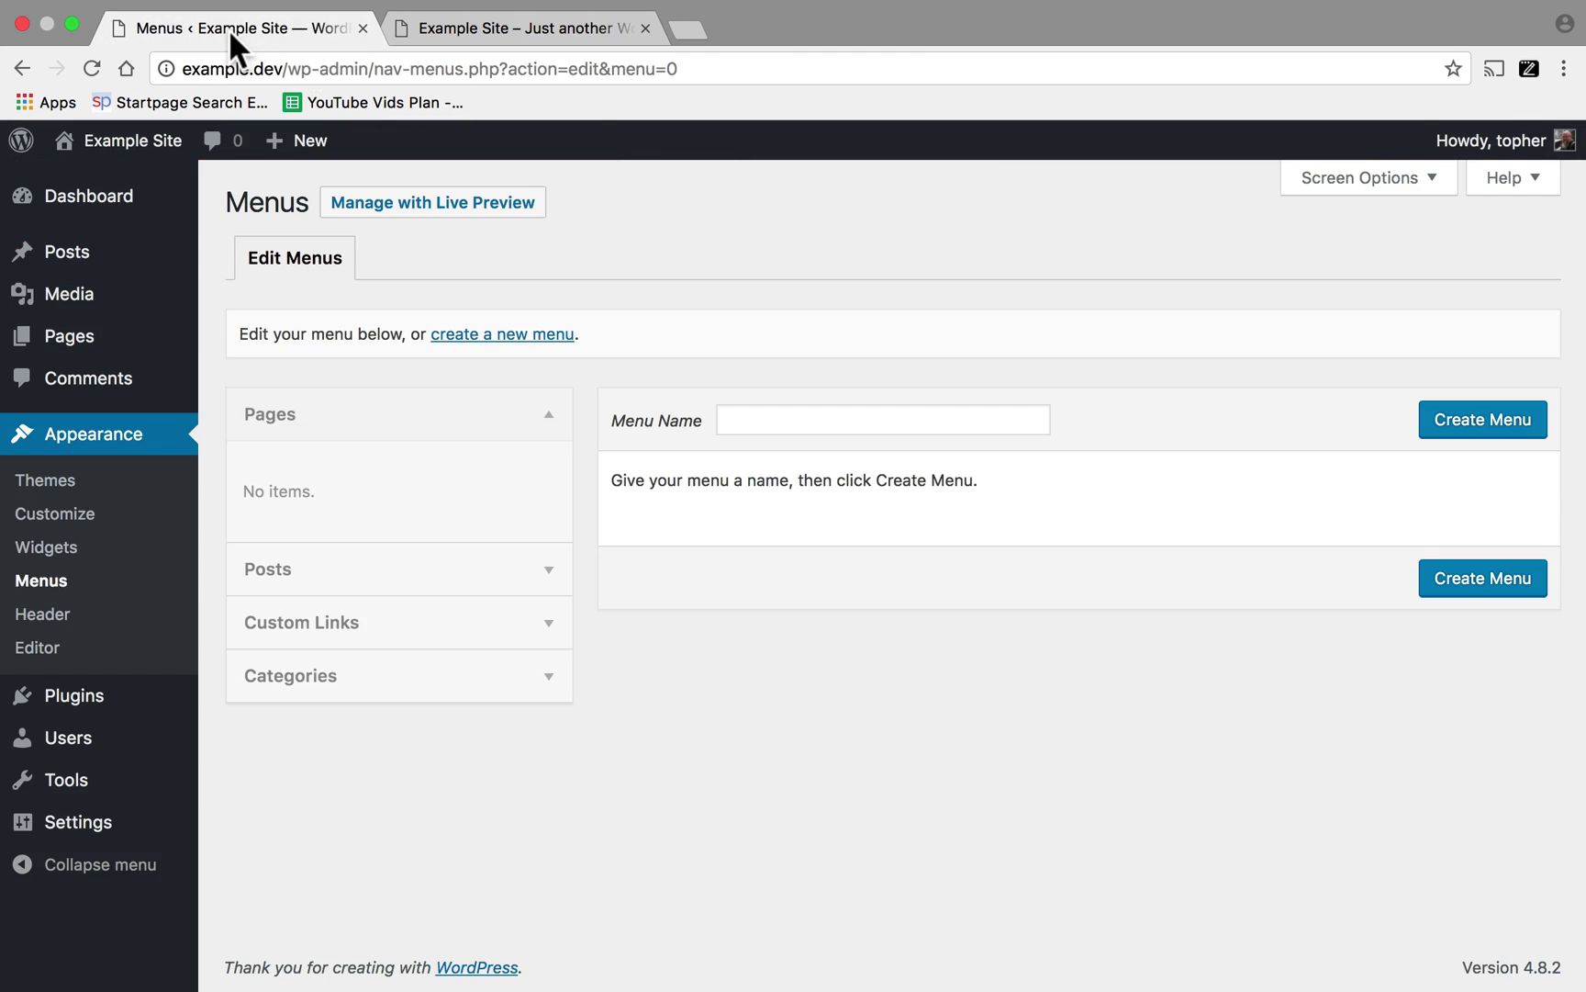
{"action": "left_click", "coordinate": [87, 65]}
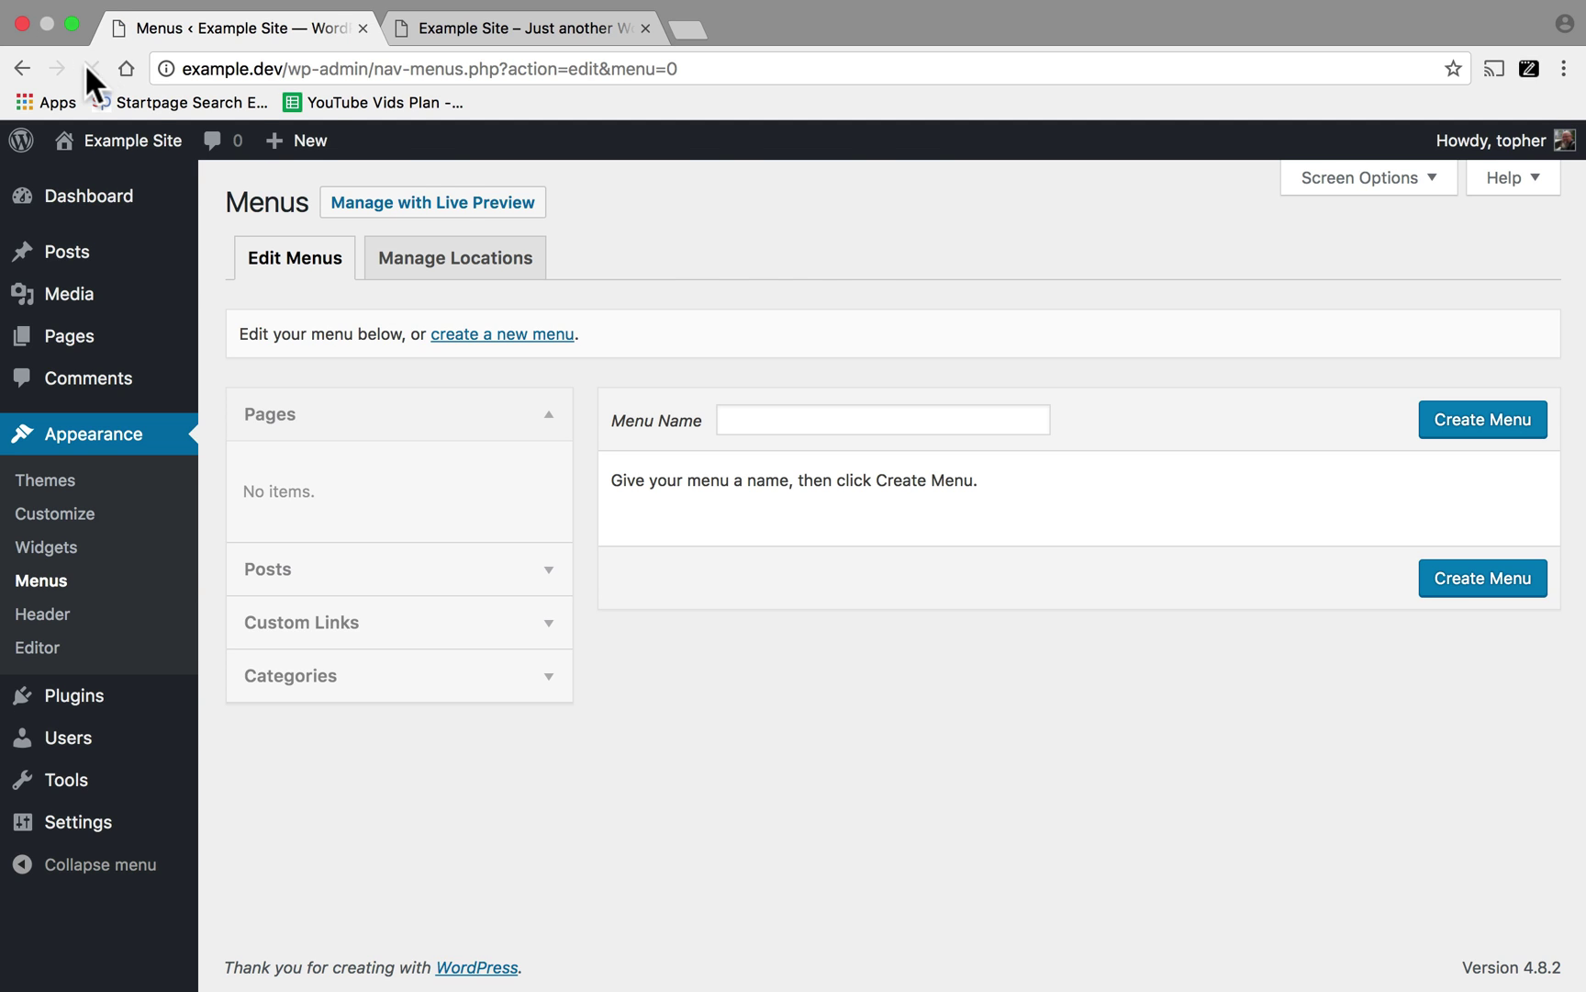
{"action": "left_click", "coordinate": [271, 266]}
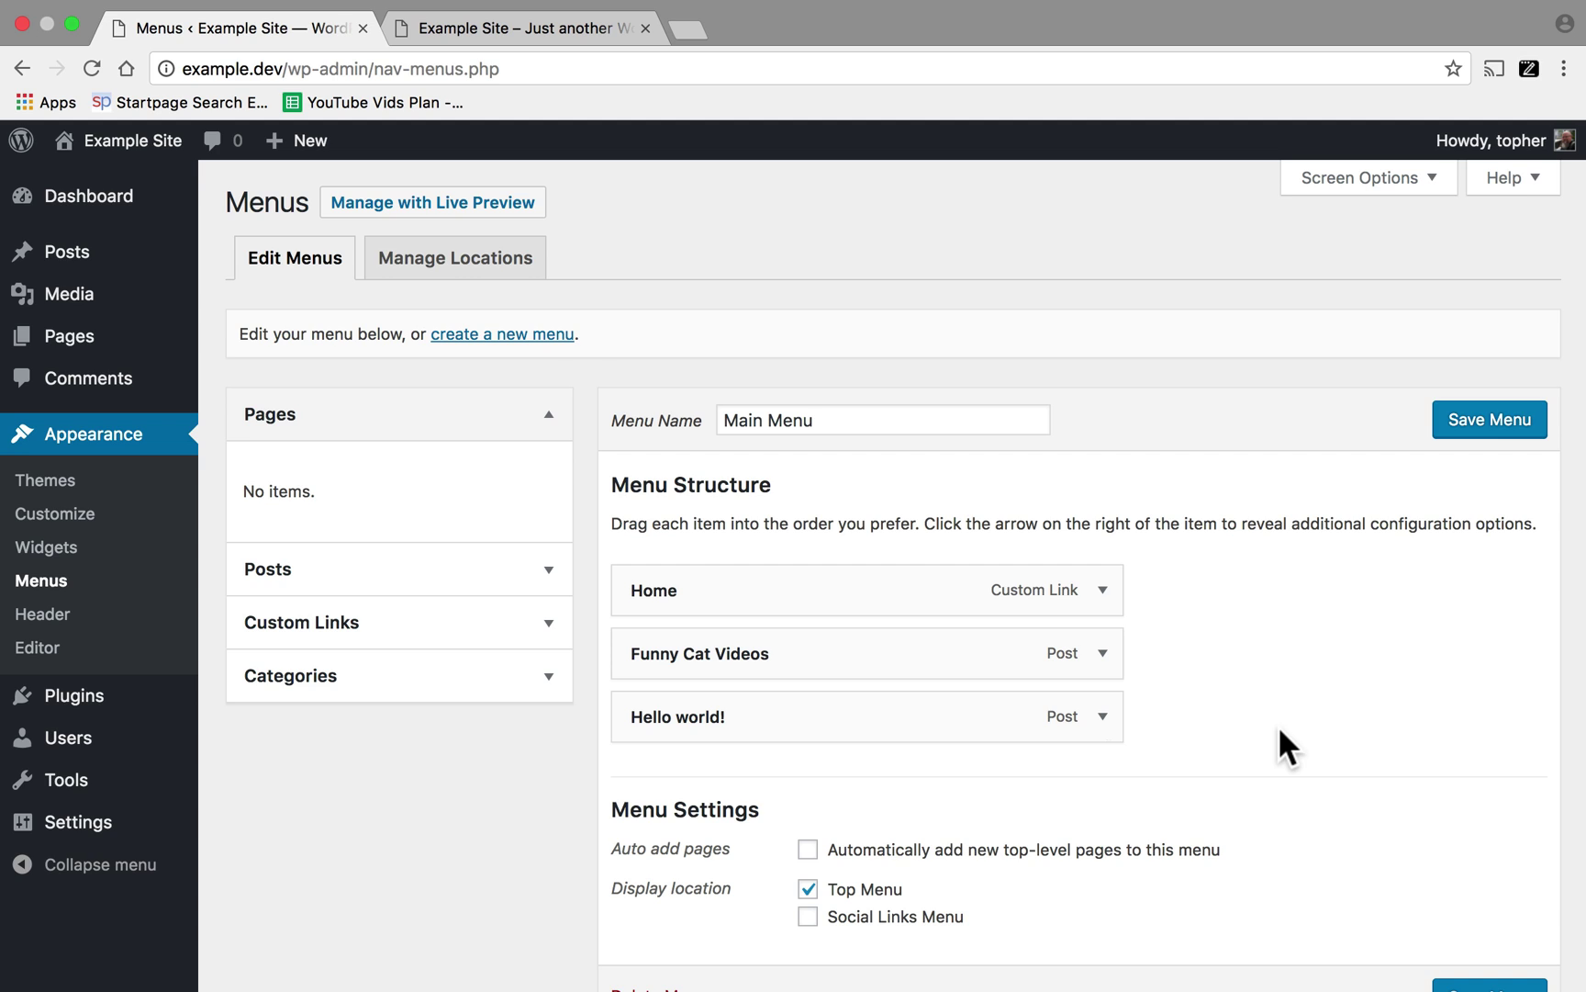
Create a new menu named 'Favorite Links'
{"action": "left_click", "coordinate": [538, 336]}
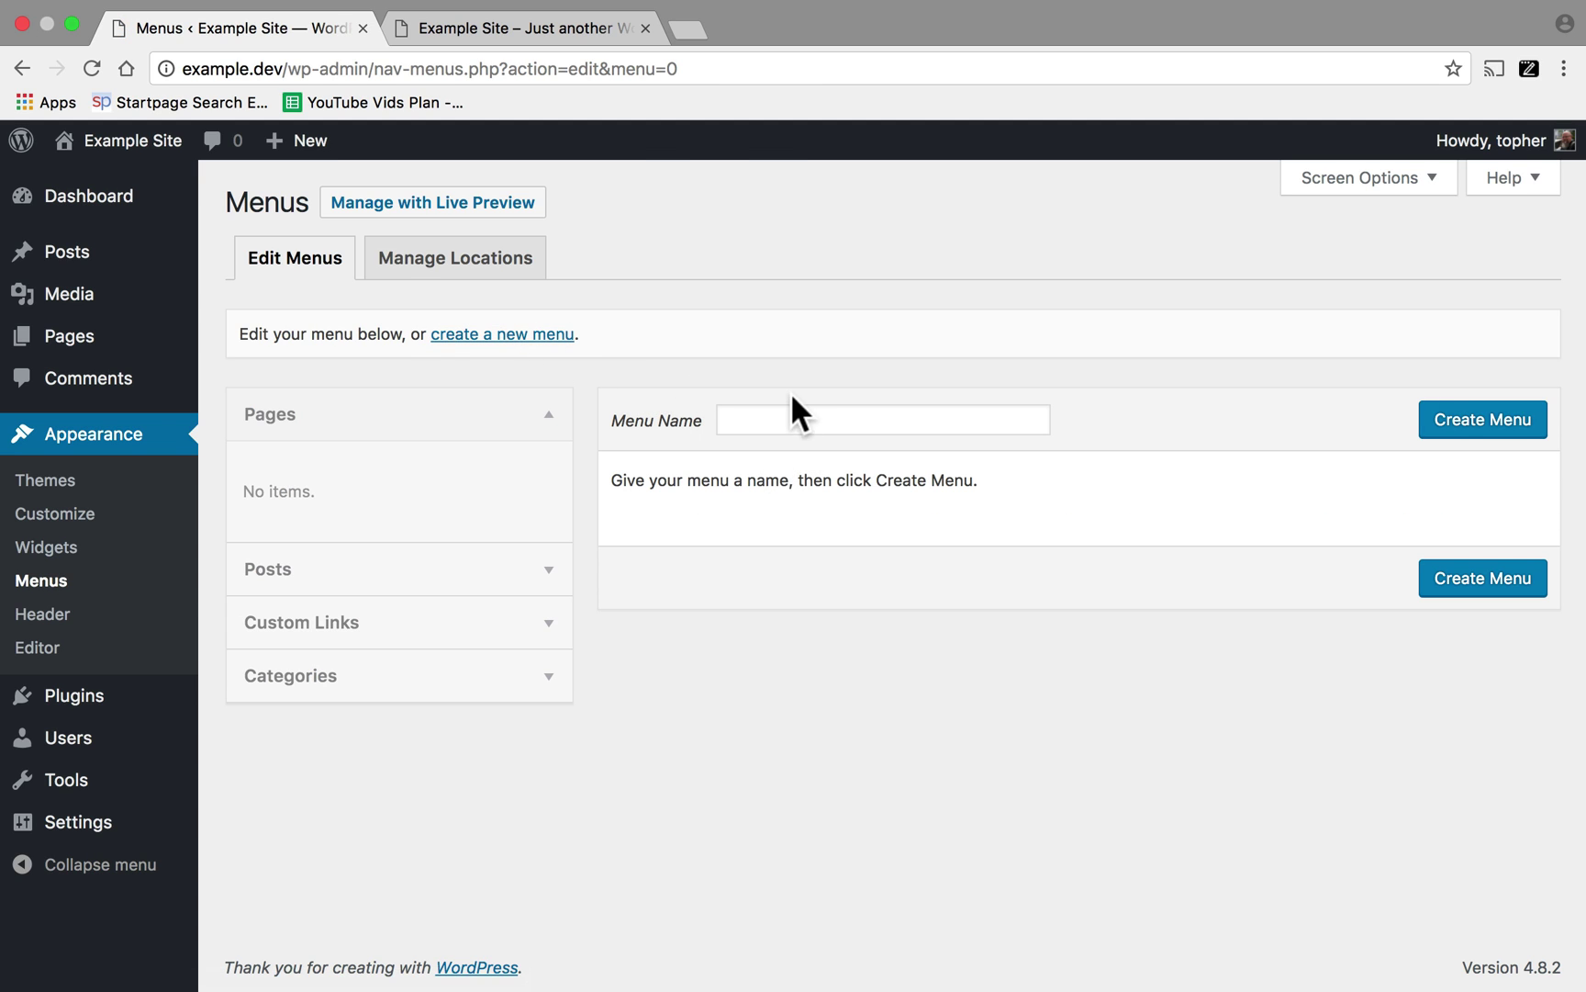
{"action": "left_click", "coordinate": [785, 422]}
{"action": "type", "text": "F"}
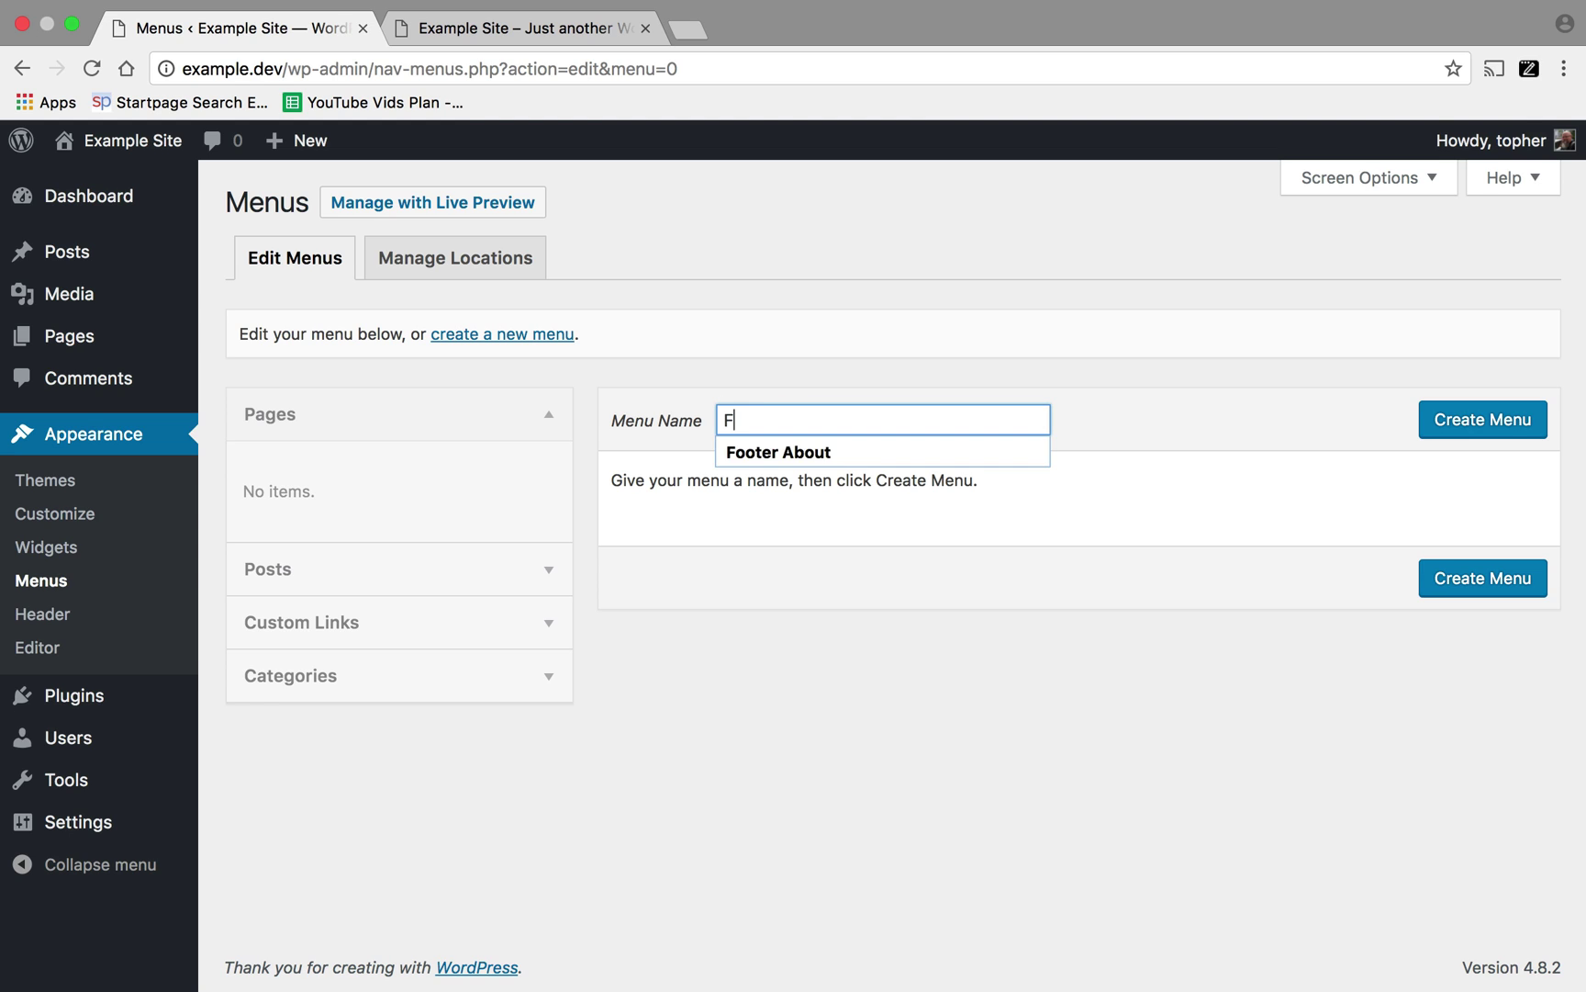
{"action": "type", "text": "avorite lin"}
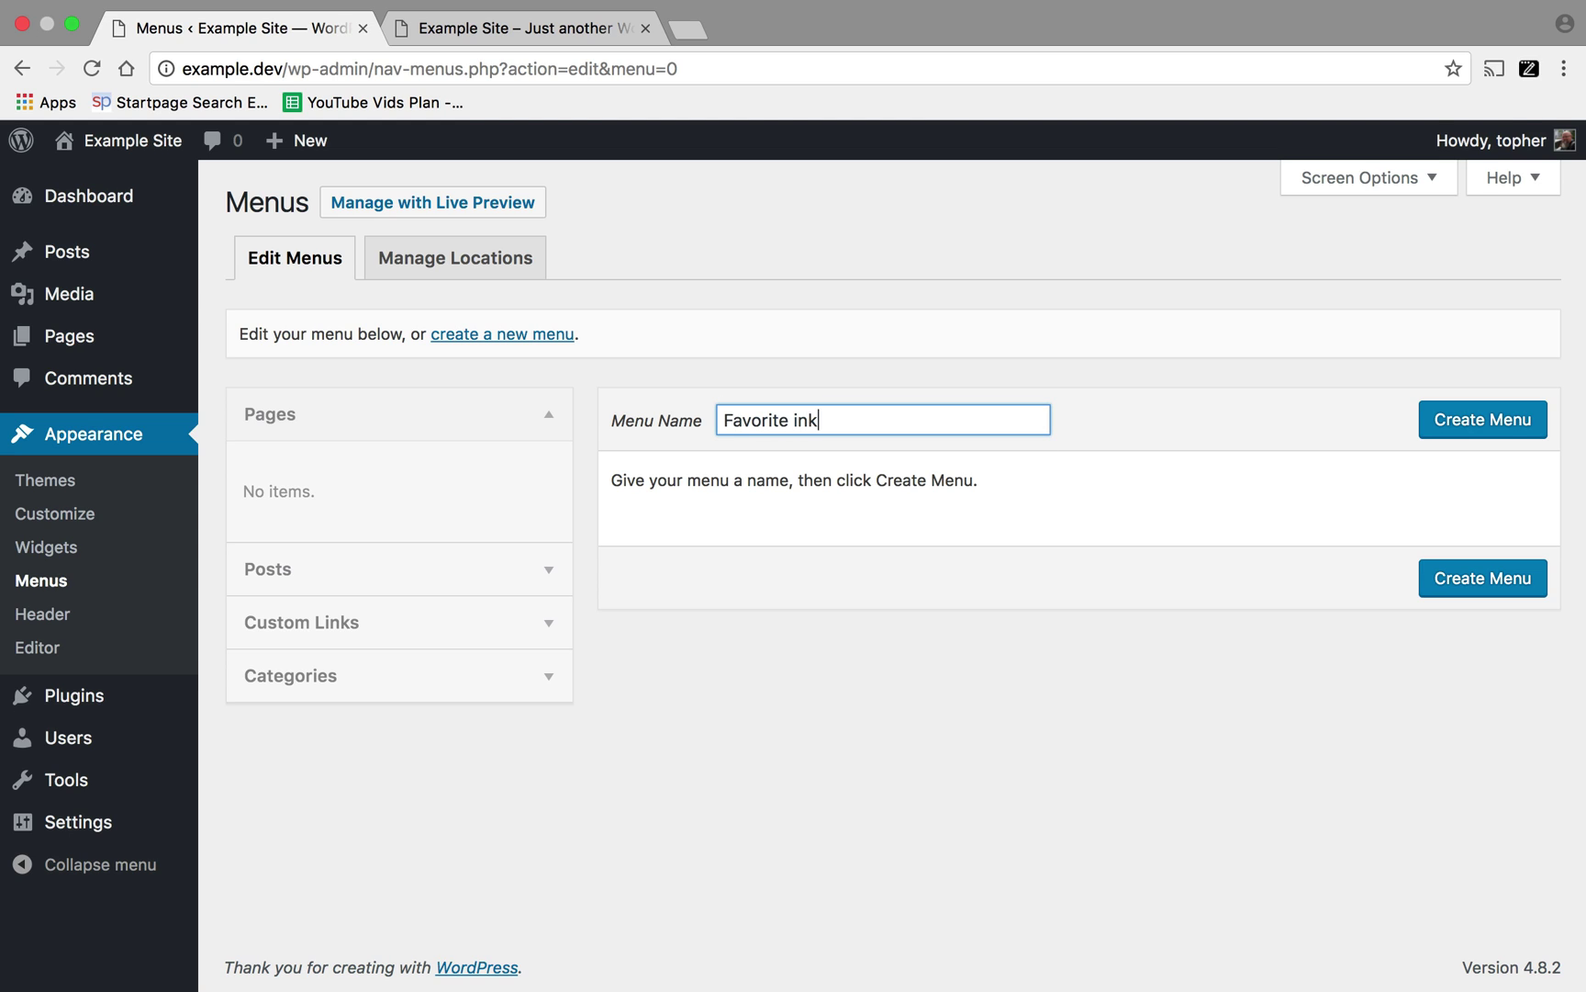
{"action": "key", "text": "BackSpace"}
{"action": "key", "text": "BackSpace"}
{"action": "key", "text": "BackSpace"}
{"action": "type", "text": "Links"}
{"action": "left_click", "coordinate": [1441, 432]}
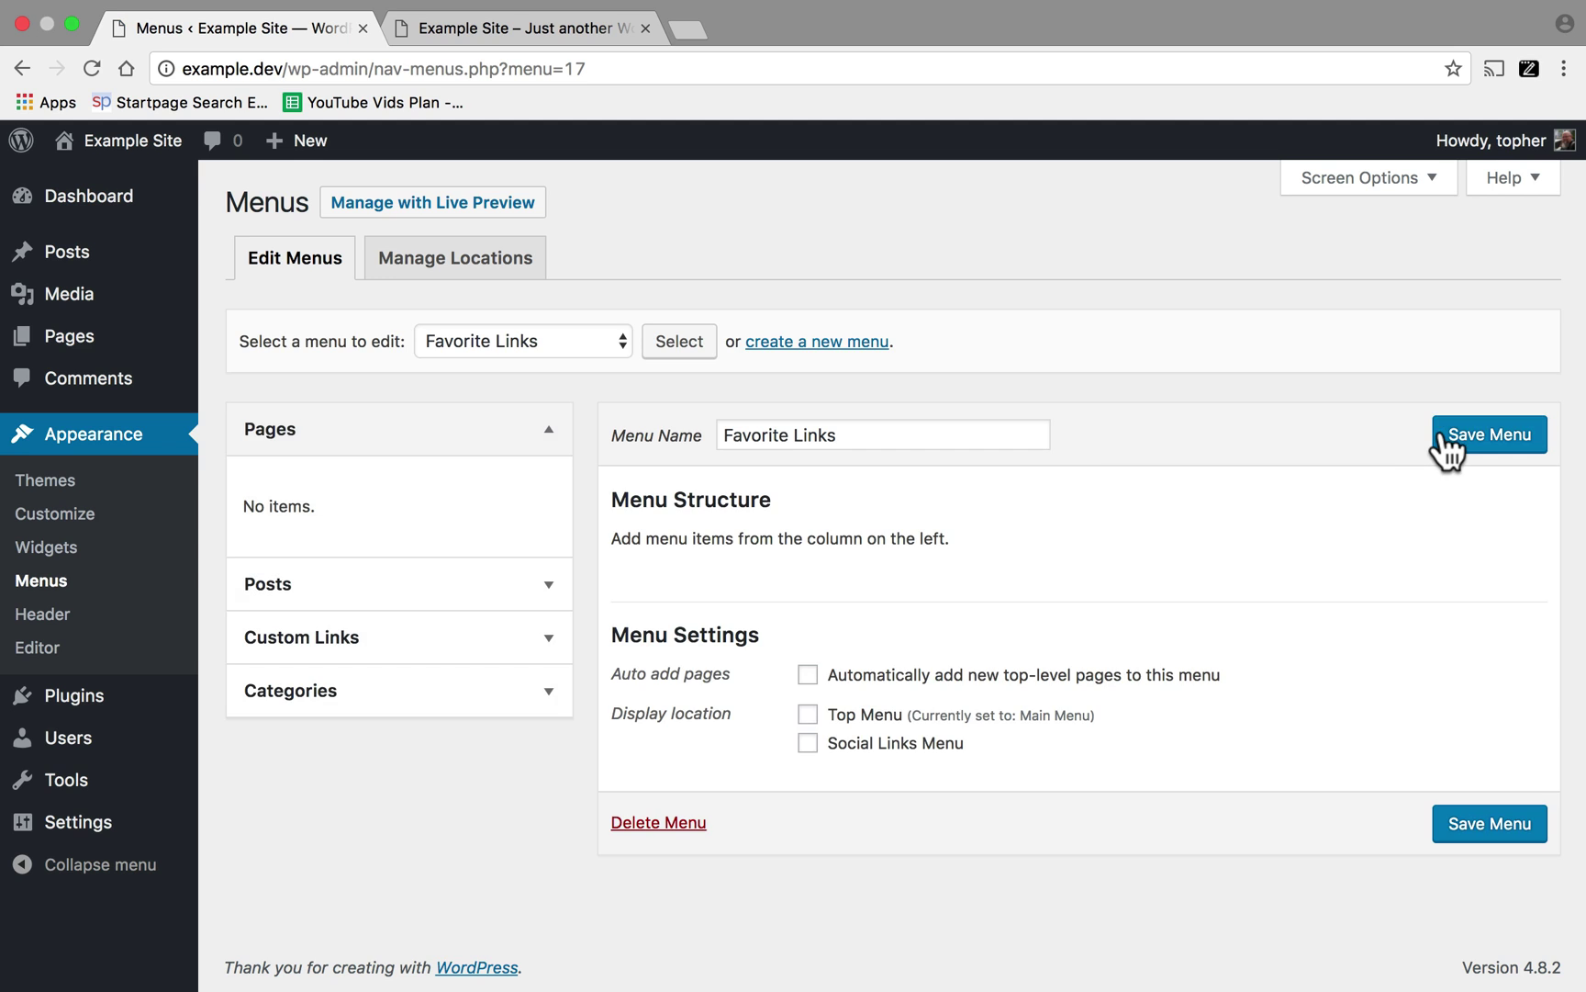
Add custom links Google (google.com) and Yahoo (yahoo.com) to the menu
{"action": "left_click", "coordinate": [544, 638]}
{"action": "left_click", "coordinate": [436, 622]}
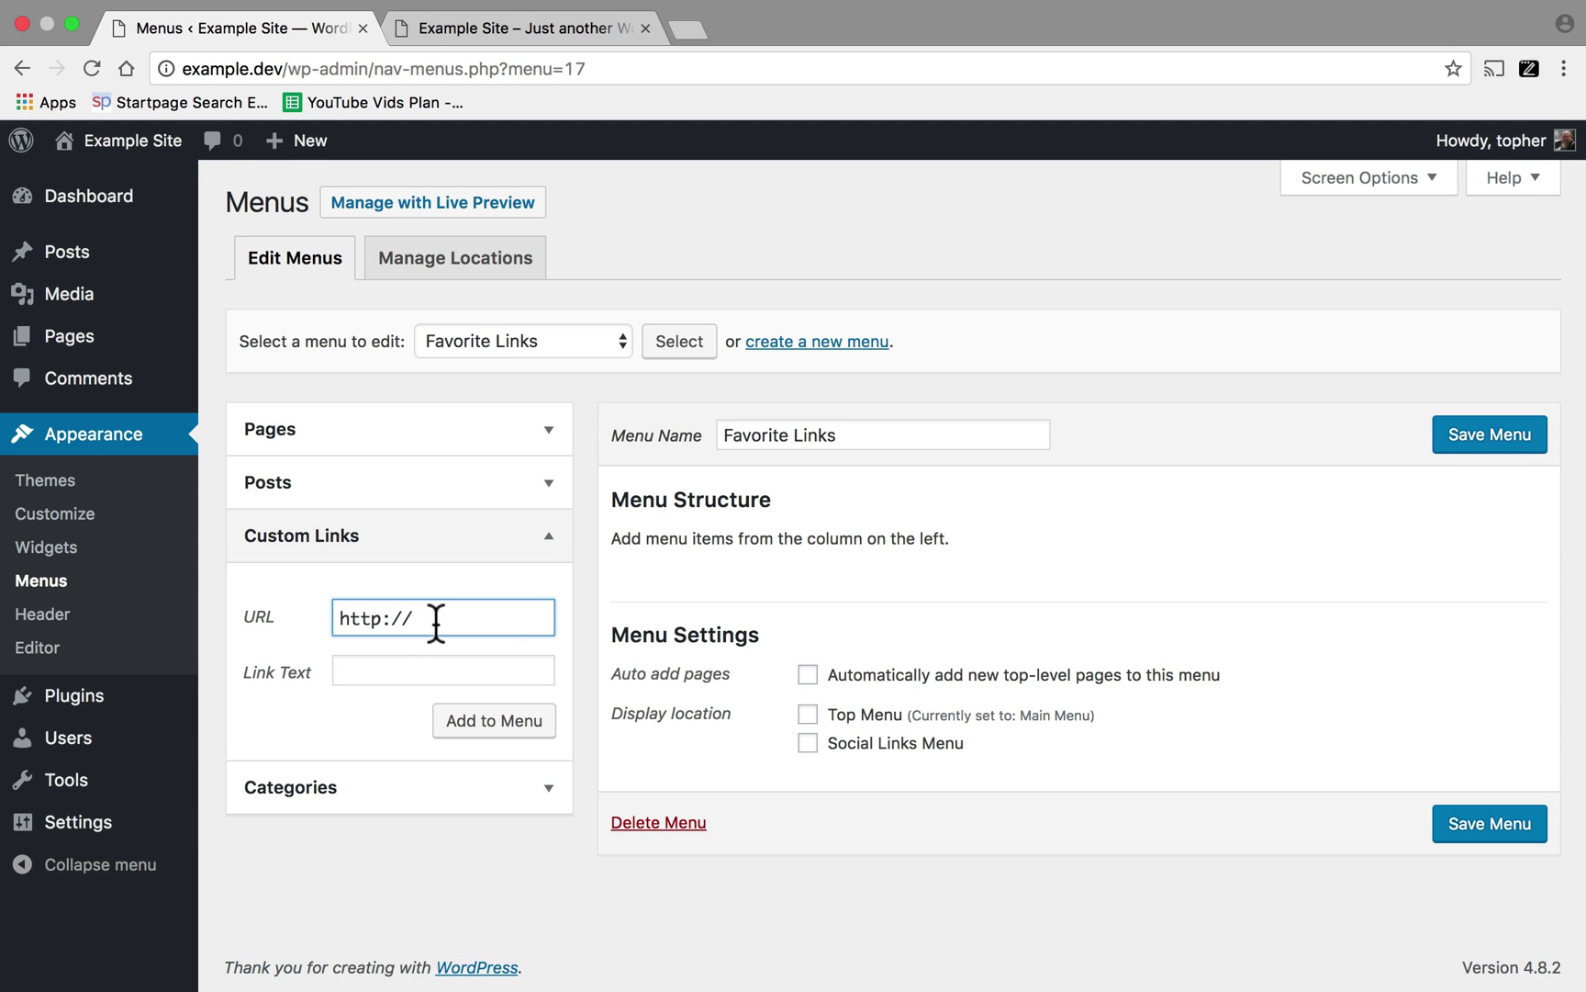
{"action": "type", "text": "google.com"}
{"action": "left_click", "coordinate": [410, 659]}
{"action": "type", "text": "Google"}
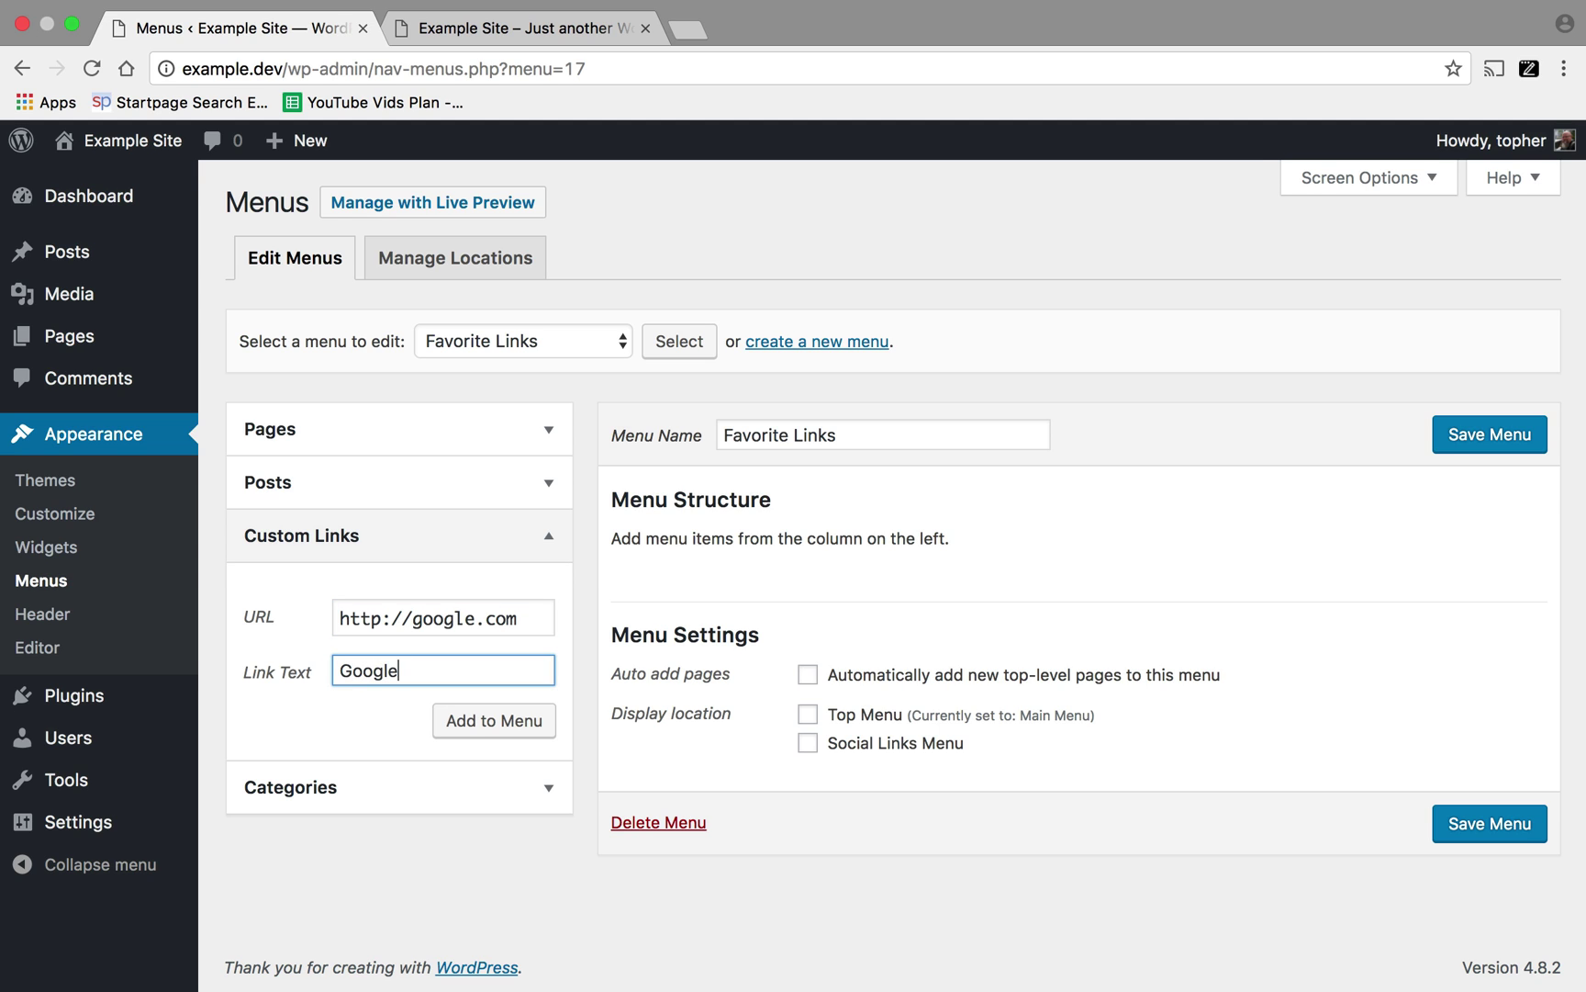
{"action": "left_click", "coordinate": [530, 722]}
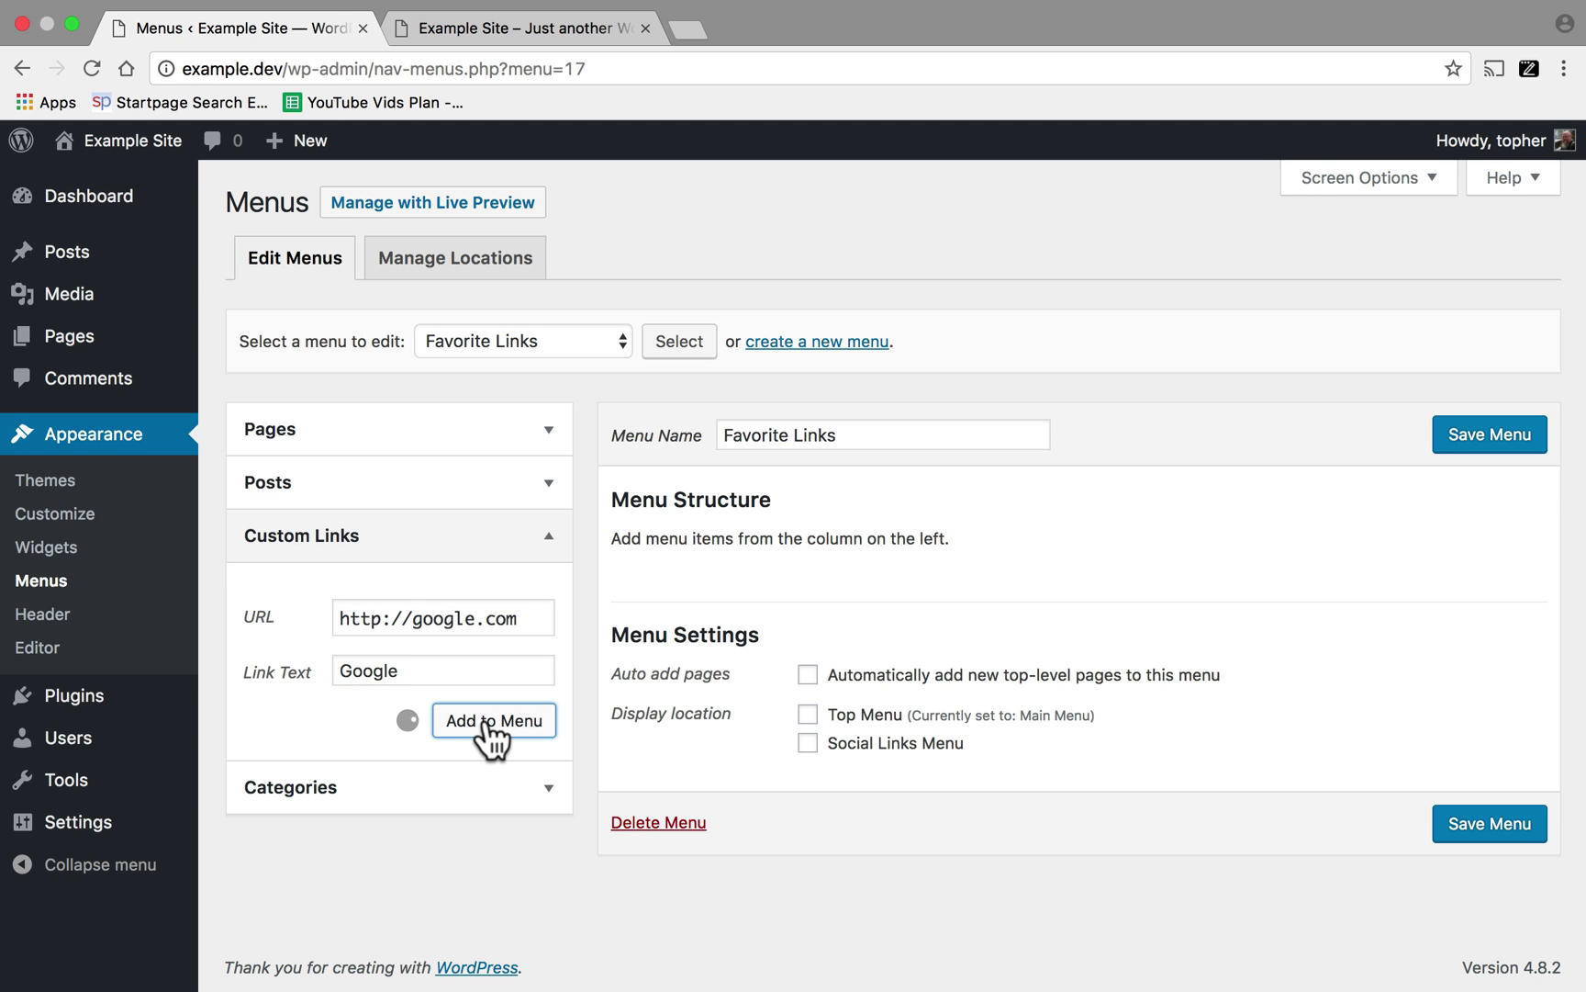
{"action": "type", "text": "yahoo.com"}
{"action": "left_click", "coordinate": [430, 663]}
{"action": "type", "text": "Y"}
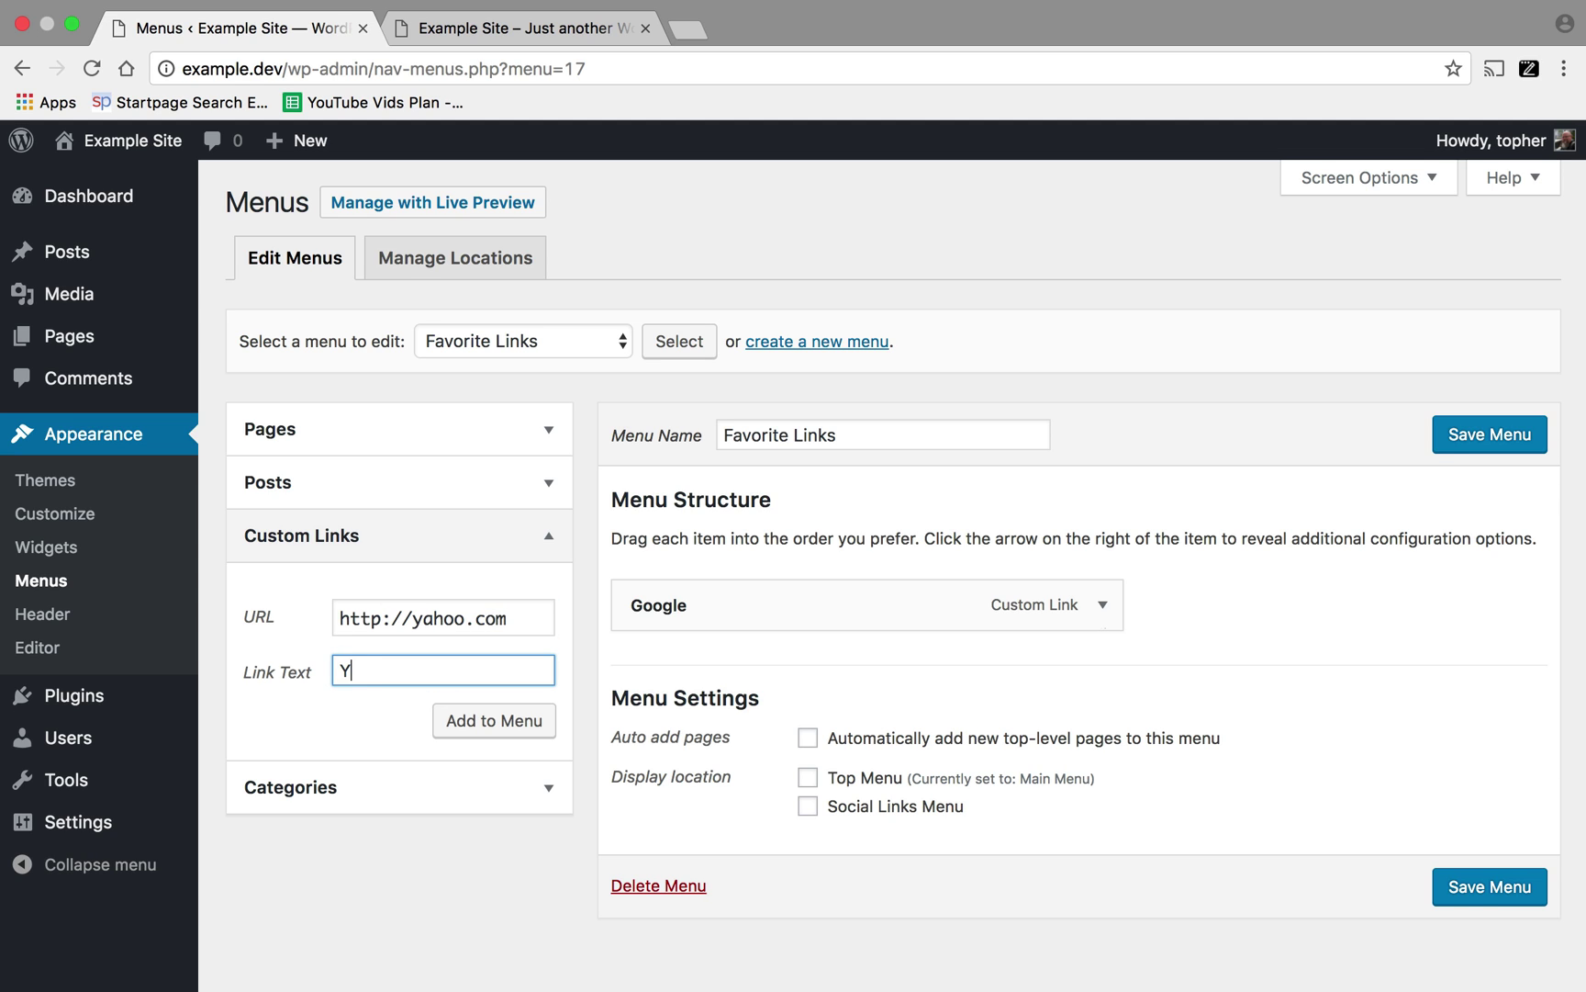
{"action": "type", "text": "ahoo"}
{"action": "left_click", "coordinate": [476, 720]}
Add a WinningWP link (winningwp.com), move it to the top, and save the menu
{"action": "left_click", "coordinate": [465, 617]}
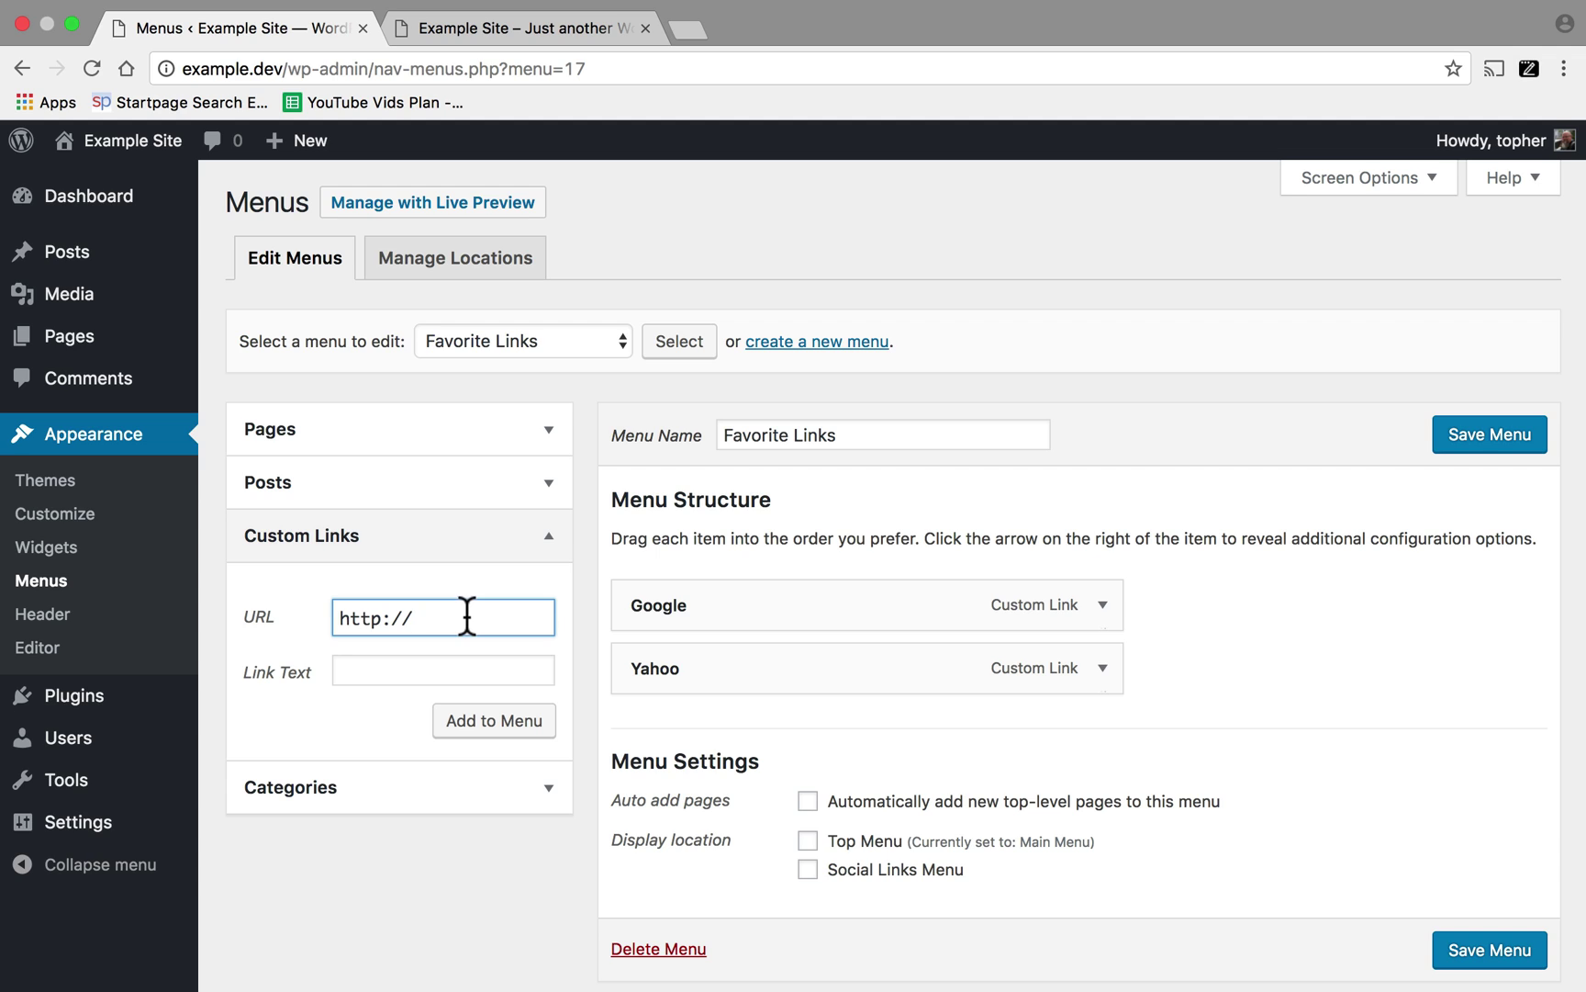
{"action": "type", "text": "winningwp.com"}
{"action": "left_click", "coordinate": [412, 683]}
{"action": "type", "text": "Winning"}
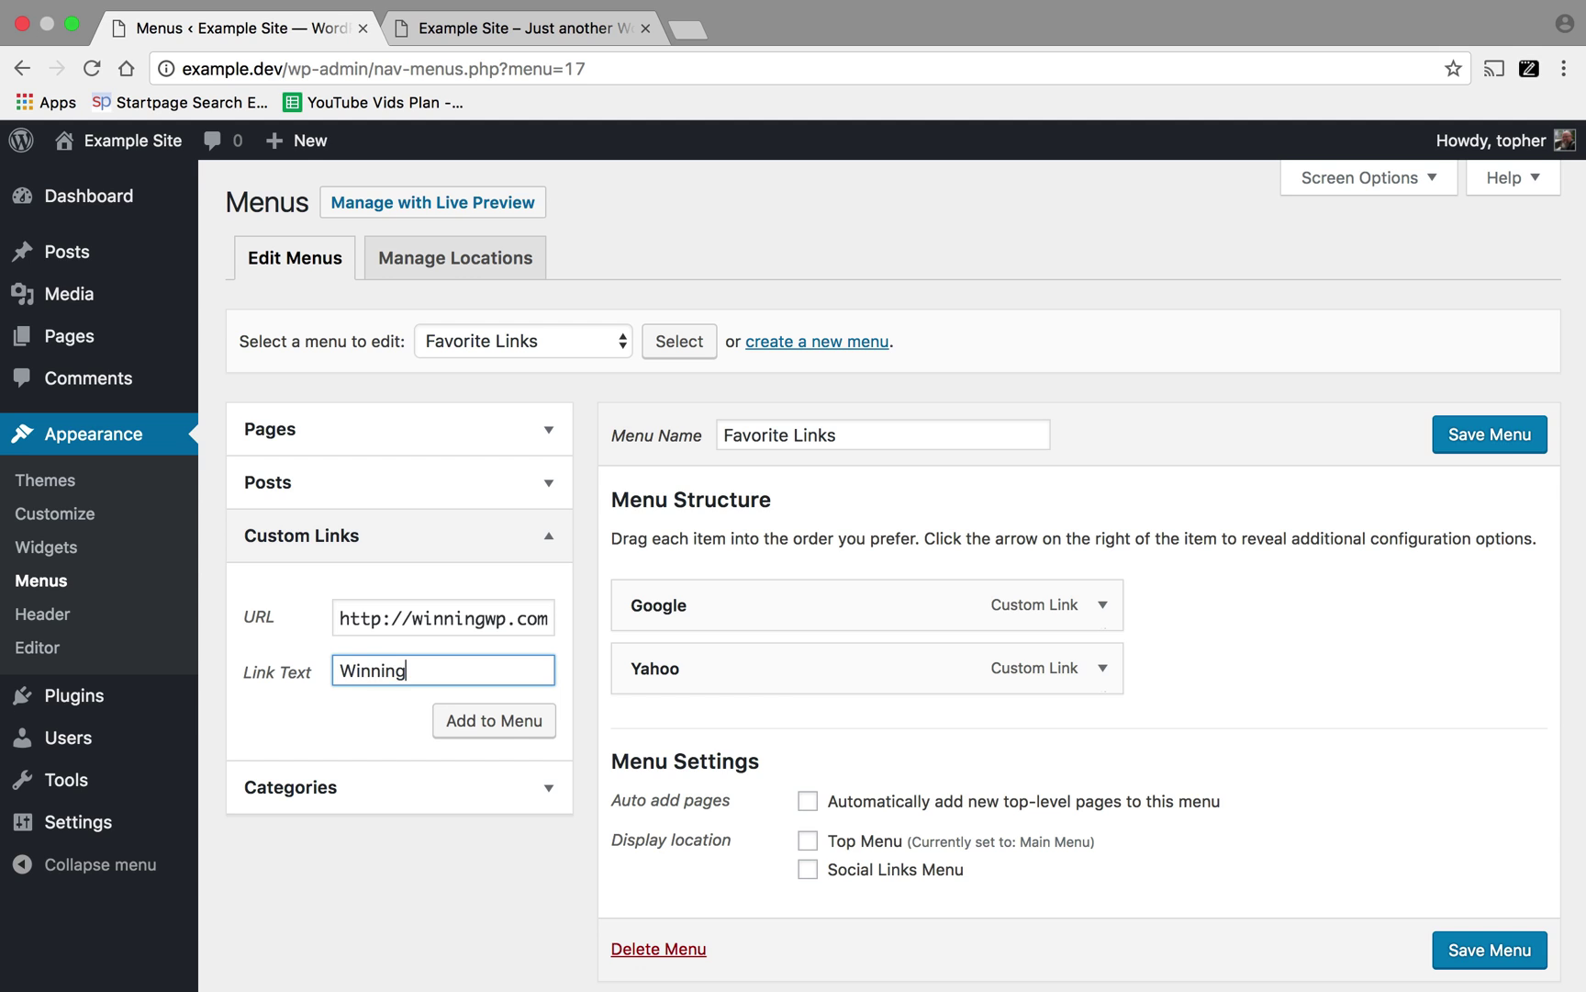
{"action": "type", "text": "WP"}
{"action": "left_click", "coordinate": [483, 716]}
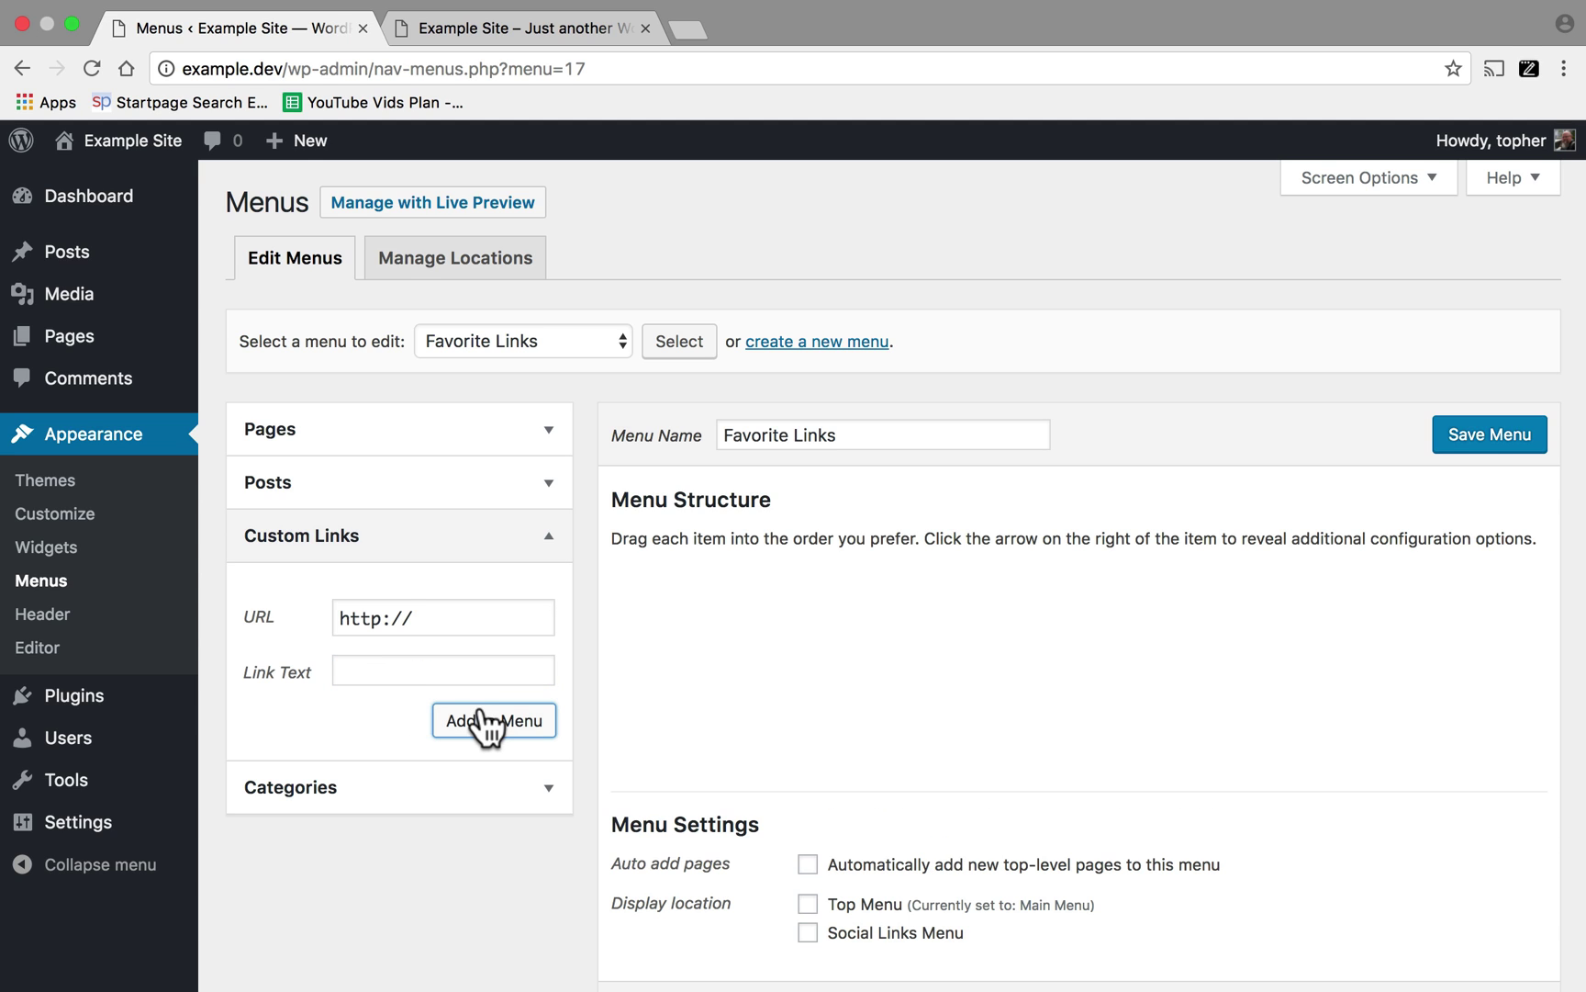
{"action": "left_click_drag", "start_coordinate": [814, 736], "coordinate": [817, 604]}
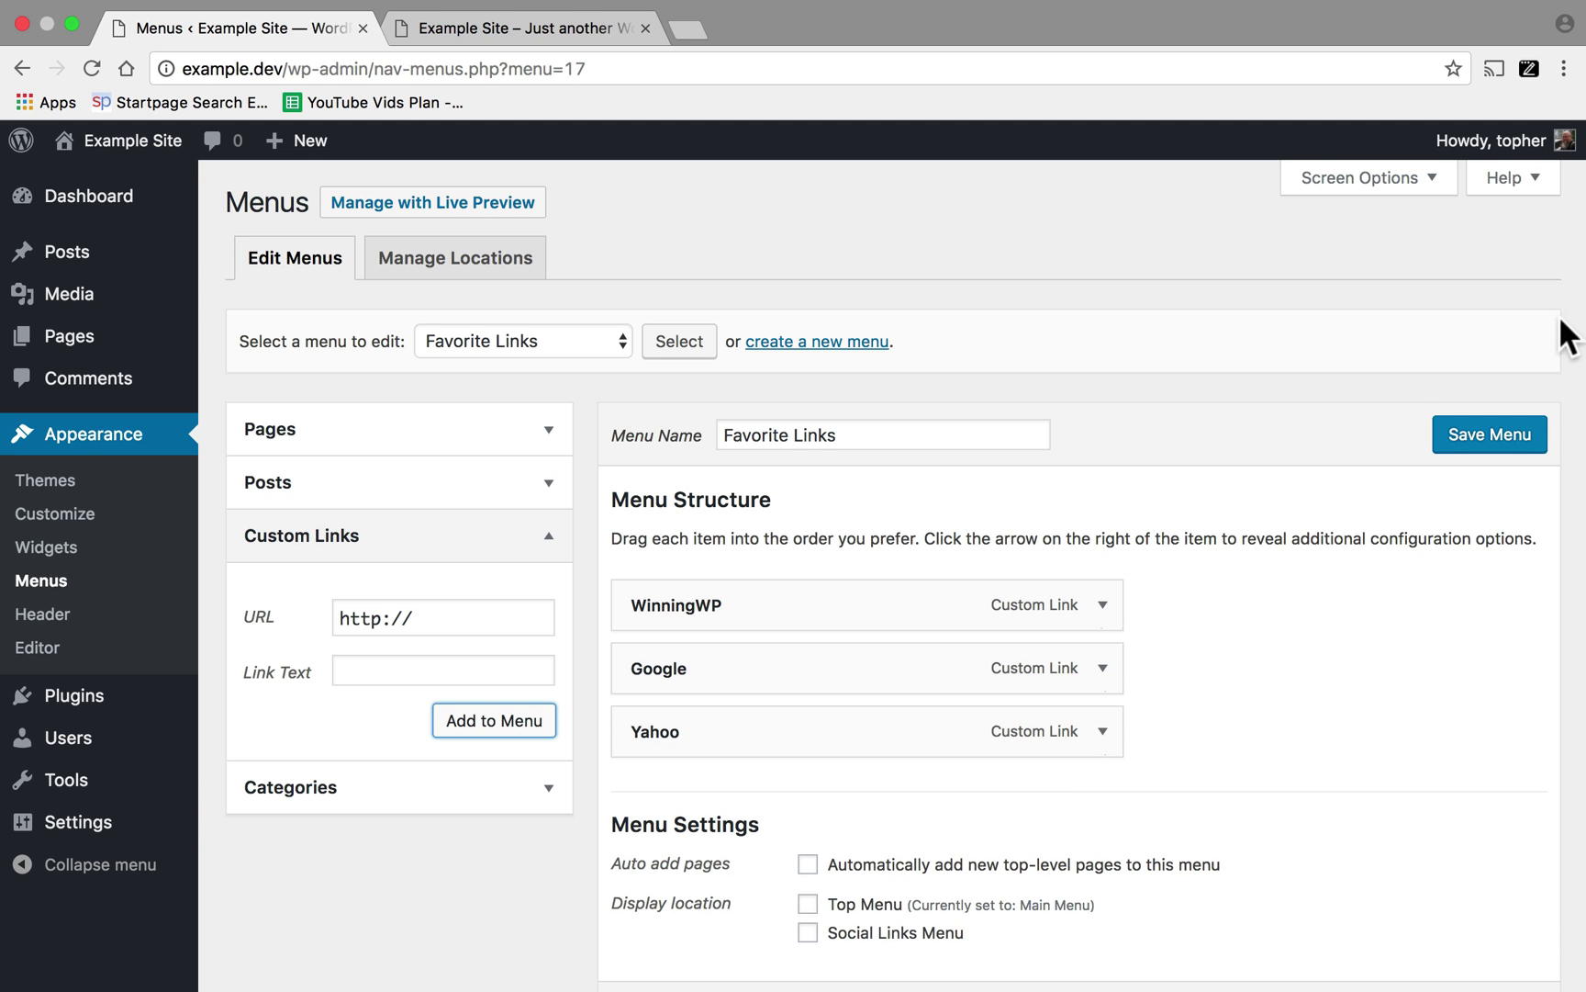
{"action": "left_click", "coordinate": [1486, 447]}
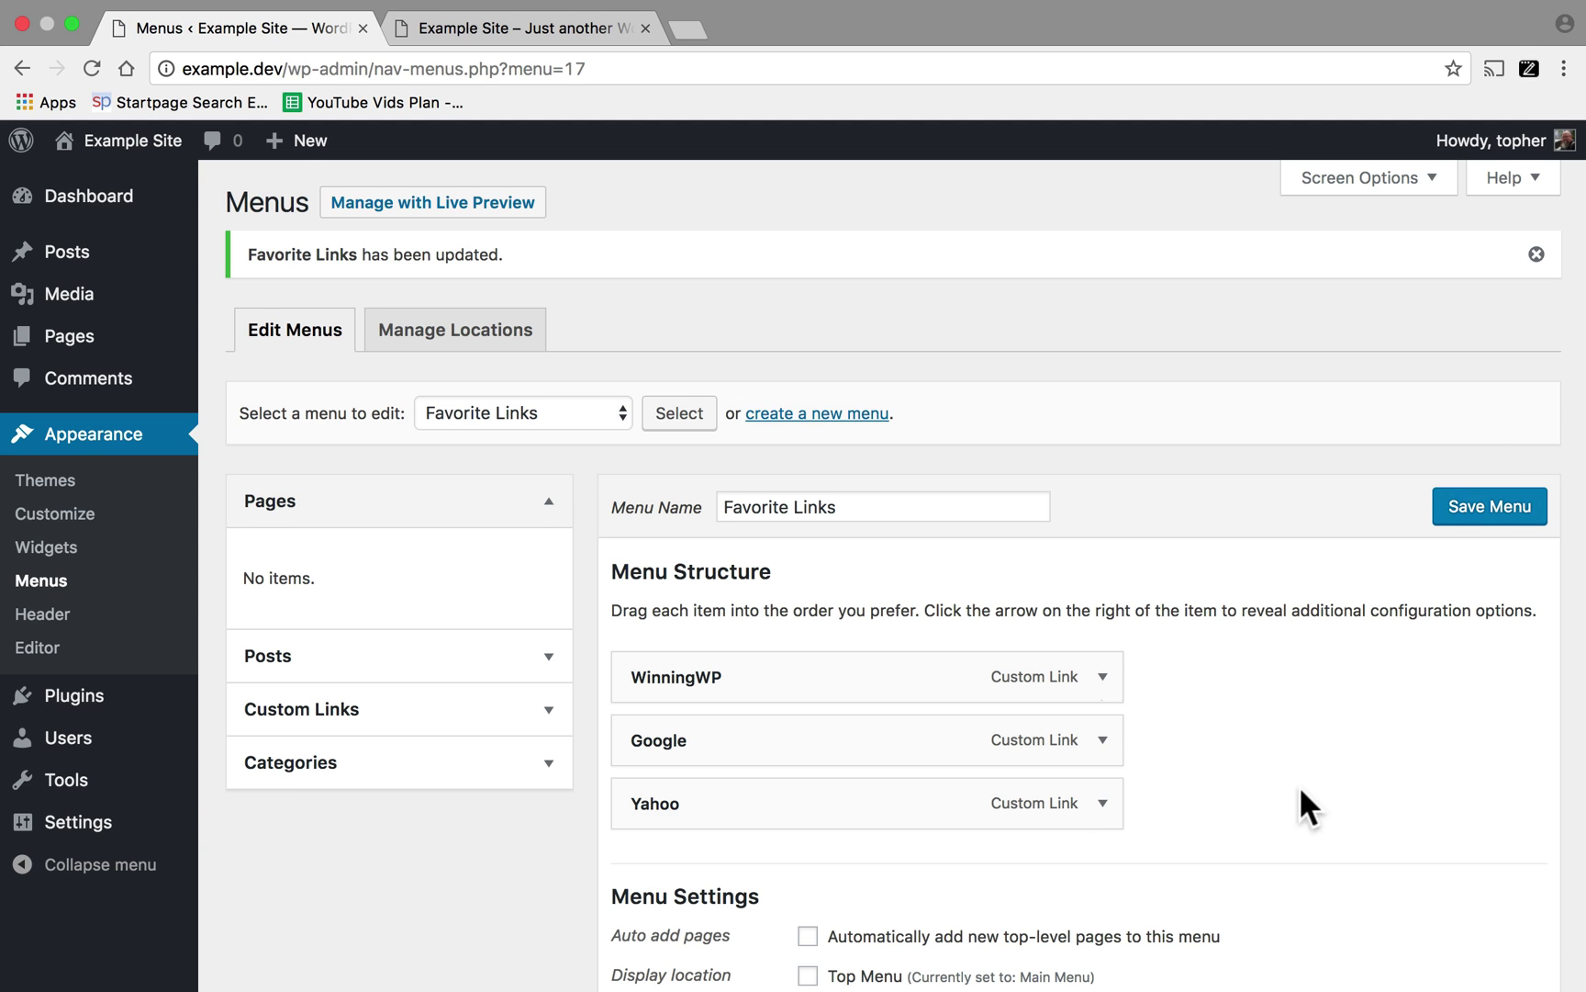
{"action": "scroll", "coordinate": [1285, 762], "scroll_direction": "down", "scroll_amount": 4}
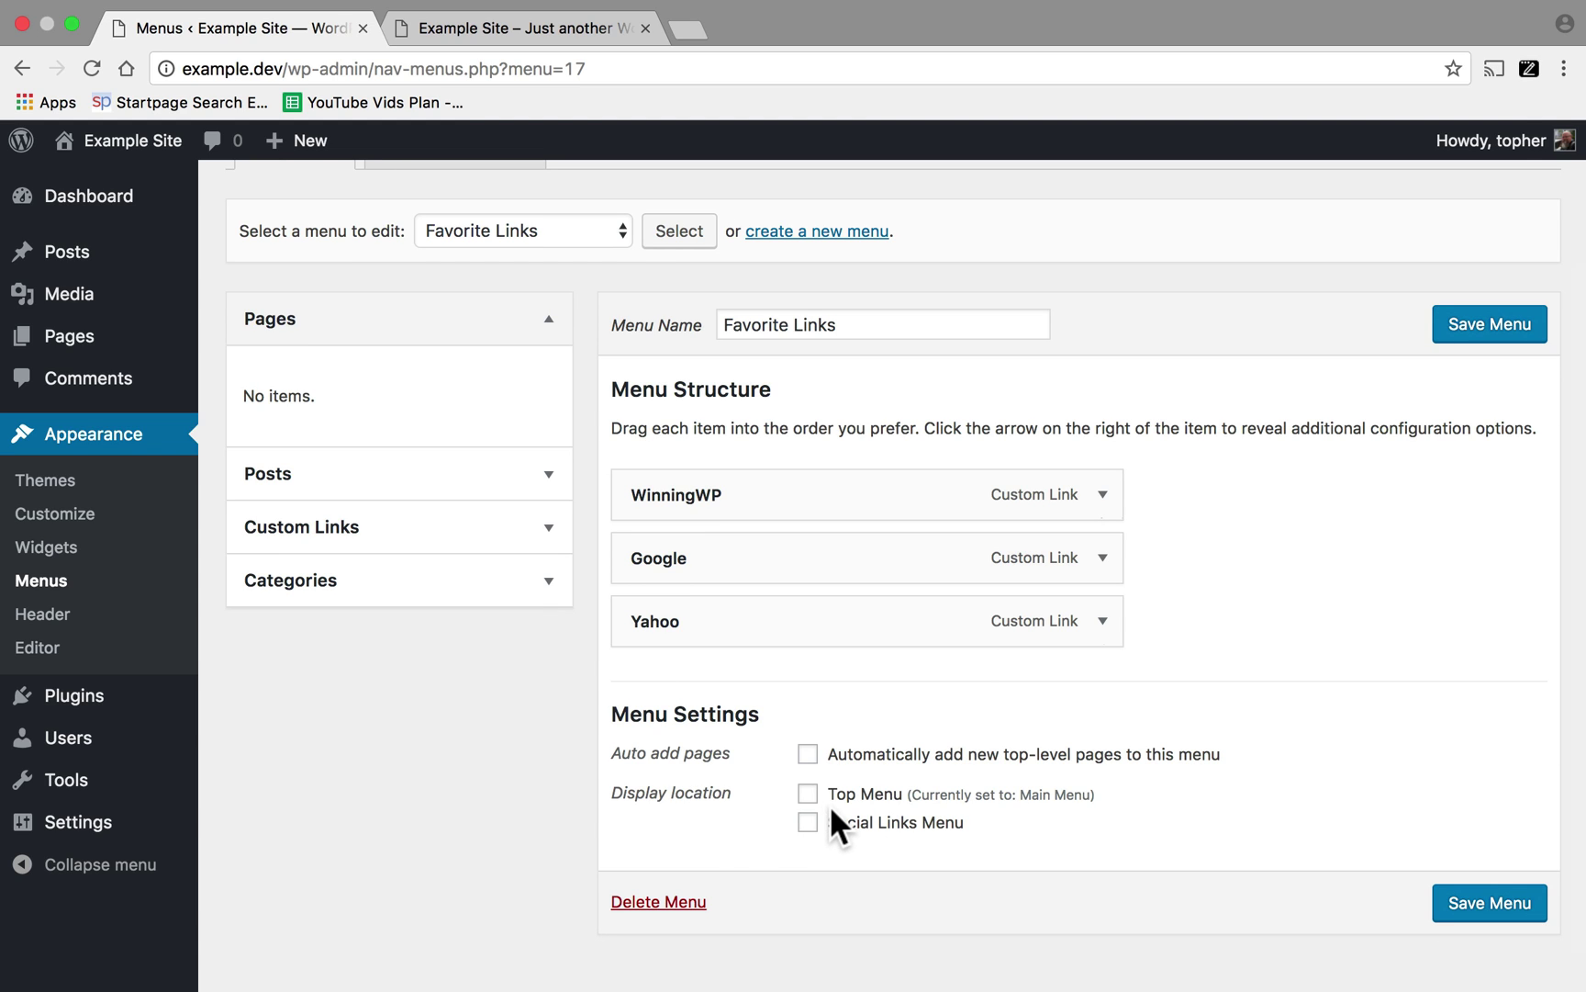
On the Widgets page, add a Custom Menu widget atop Blog Sidebar, titled and set to 'Favorite Links', and save
{"action": "left_click", "coordinate": [44, 554]}
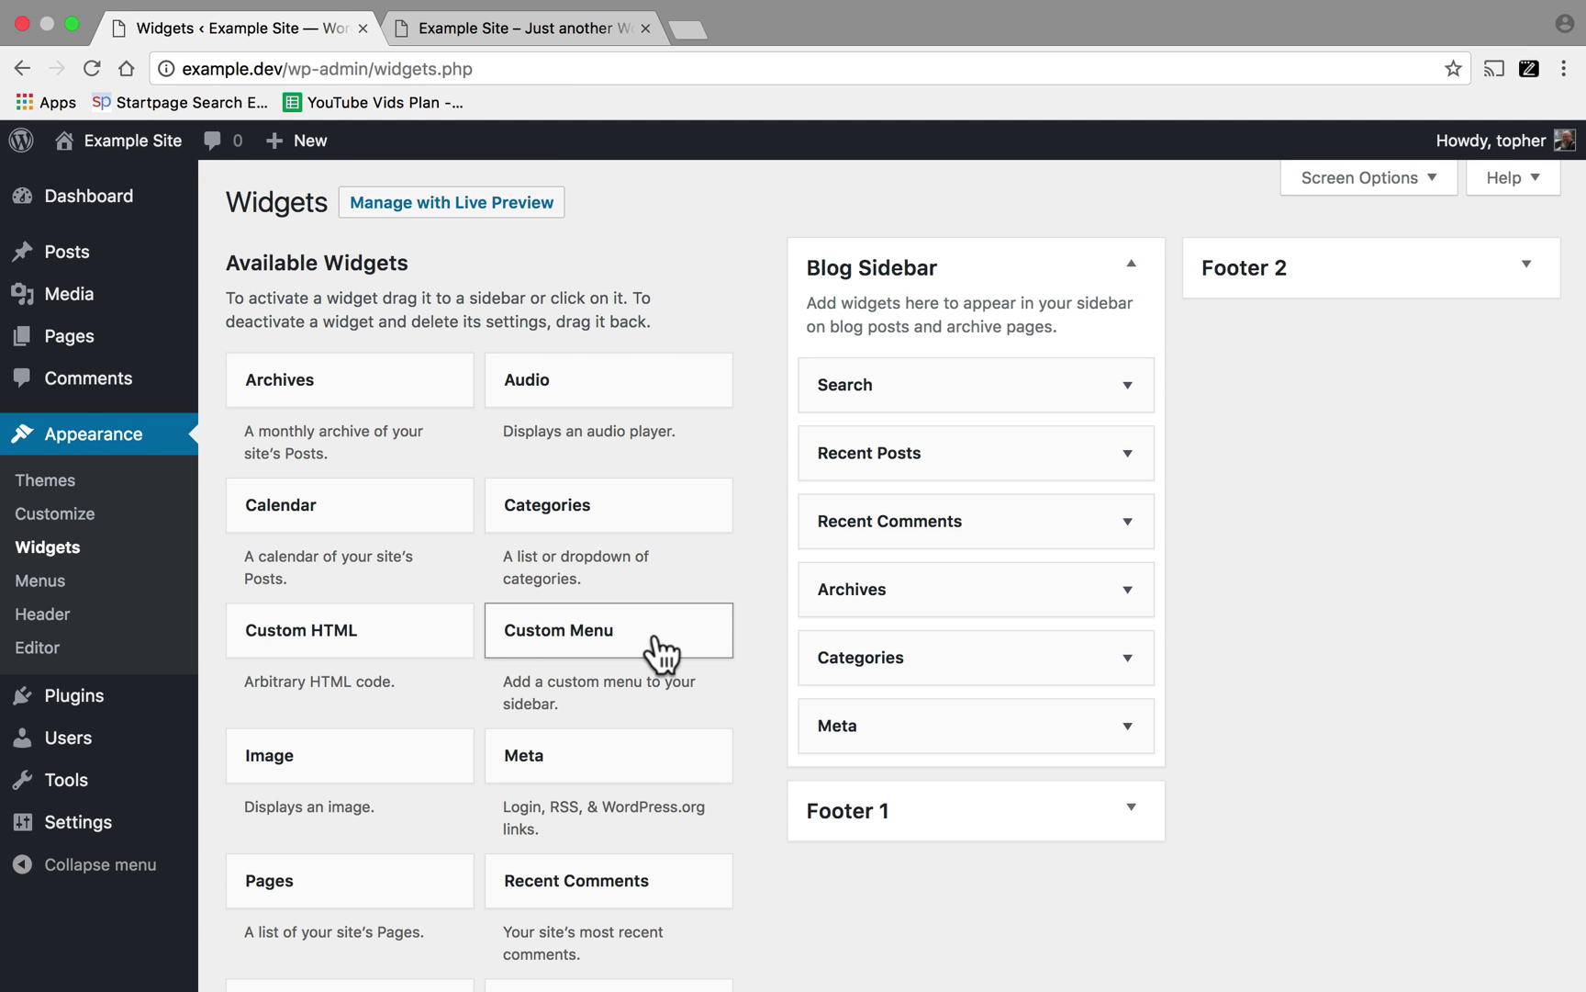
{"action": "left_click_drag", "start_coordinate": [659, 653], "coordinate": [982, 383]}
{"action": "left_click", "coordinate": [969, 516]}
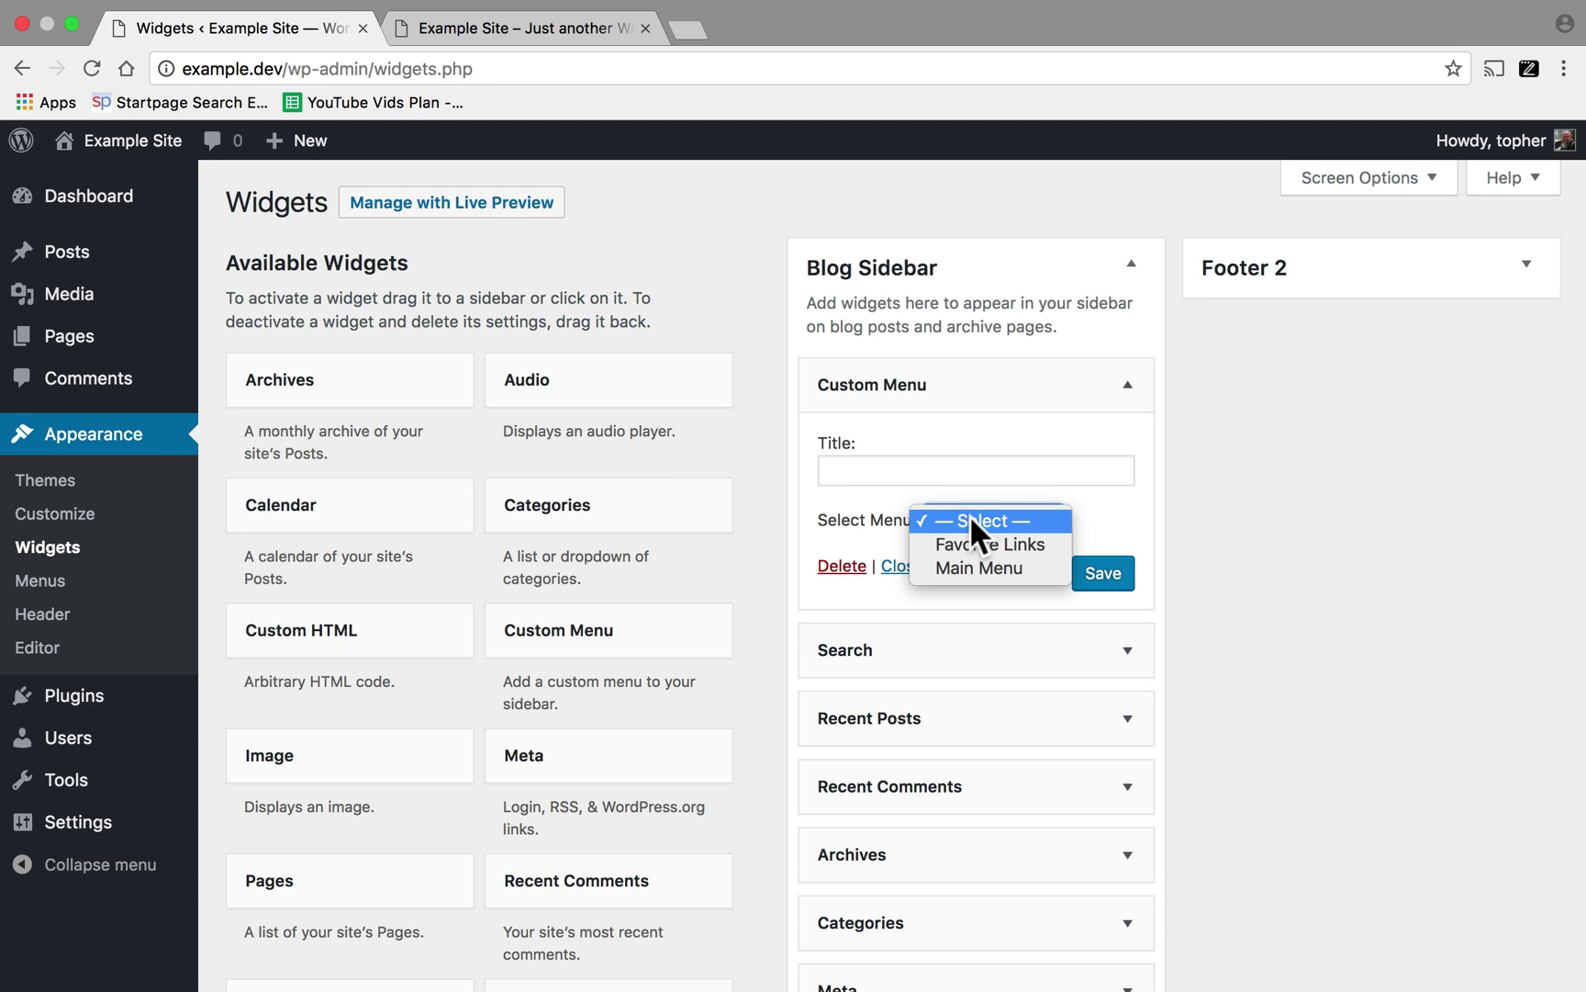
{"action": "left_click", "coordinate": [965, 540]}
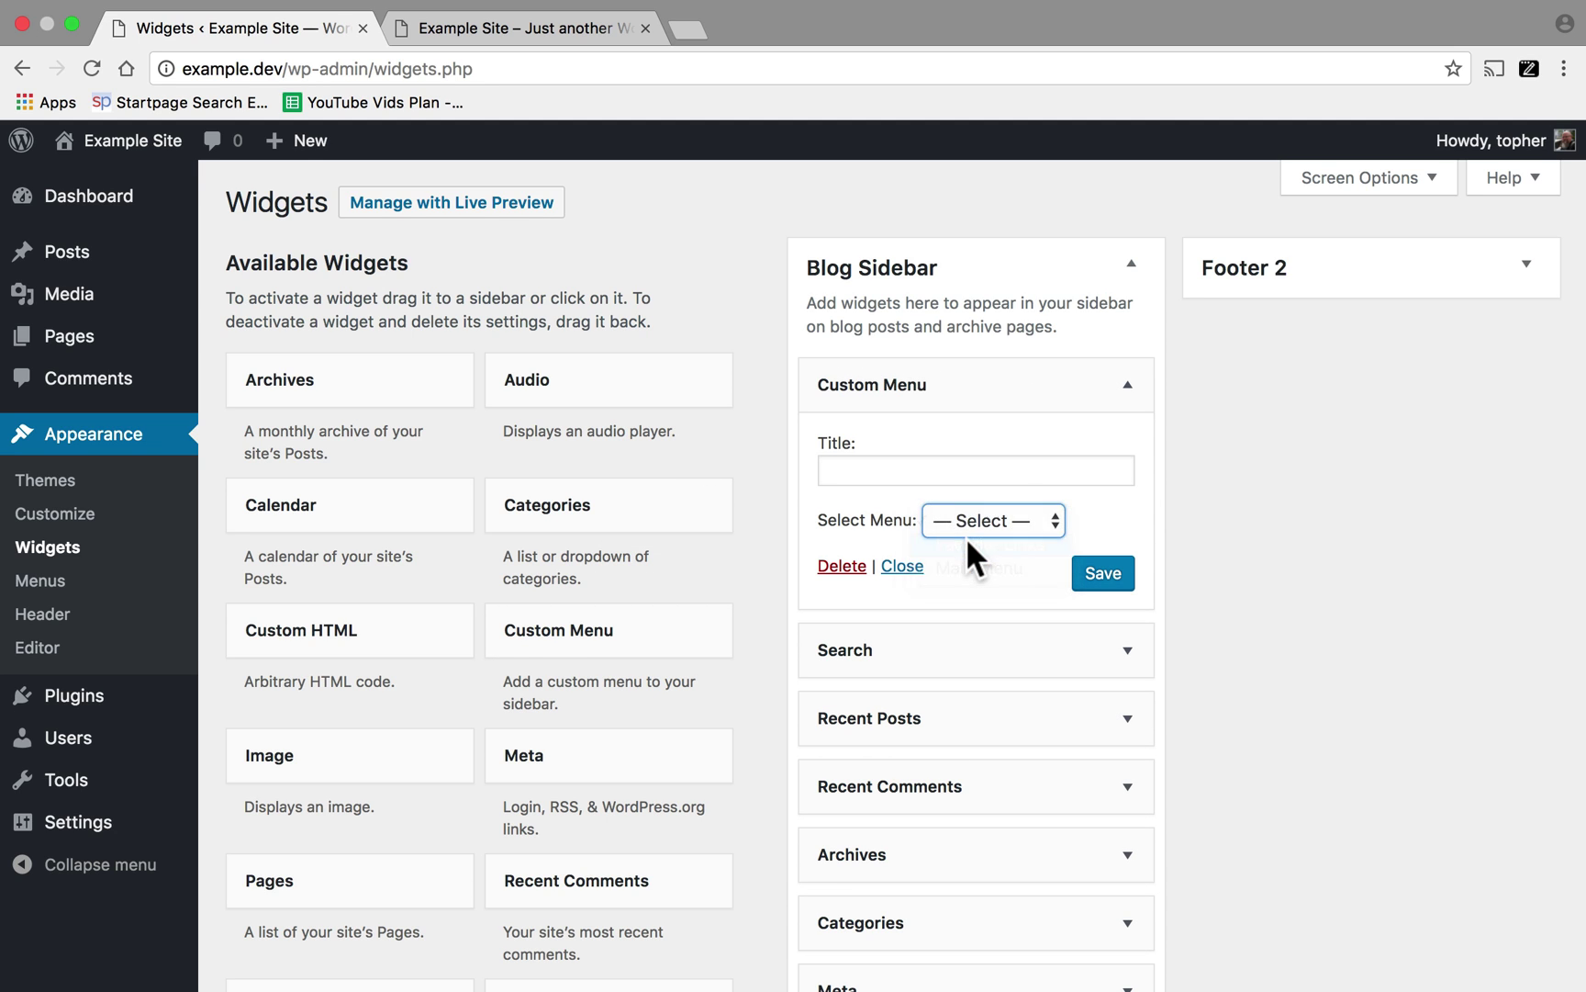
{"action": "left_click", "coordinate": [906, 470]}
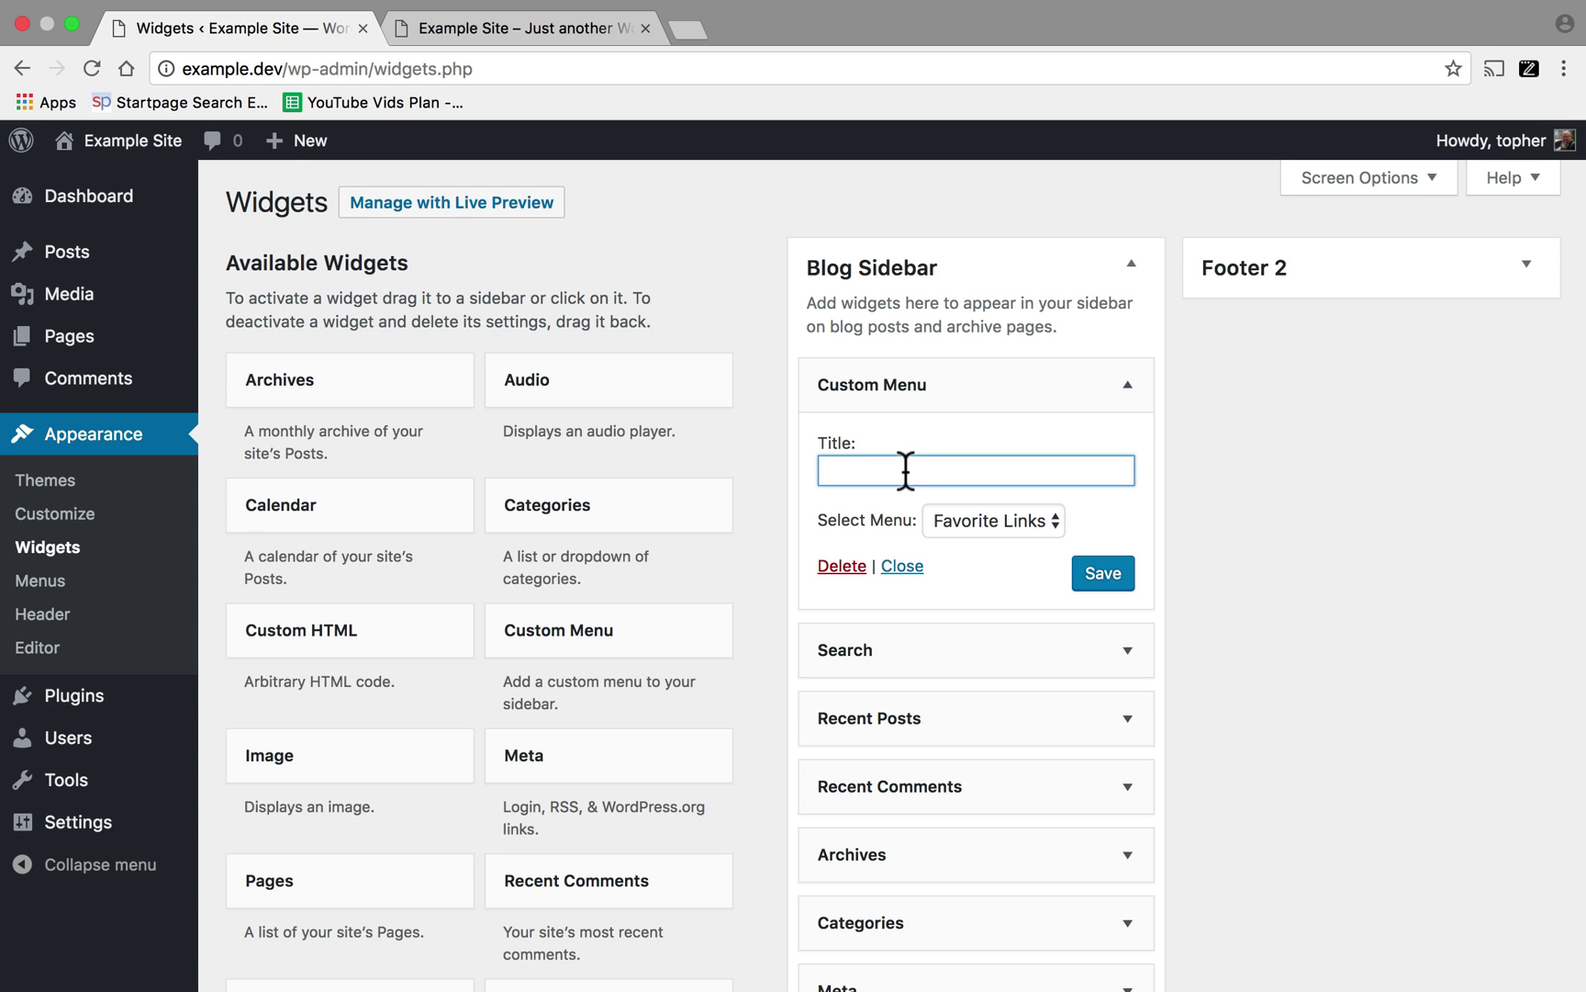
{"action": "type", "text": "Favorite Links"}
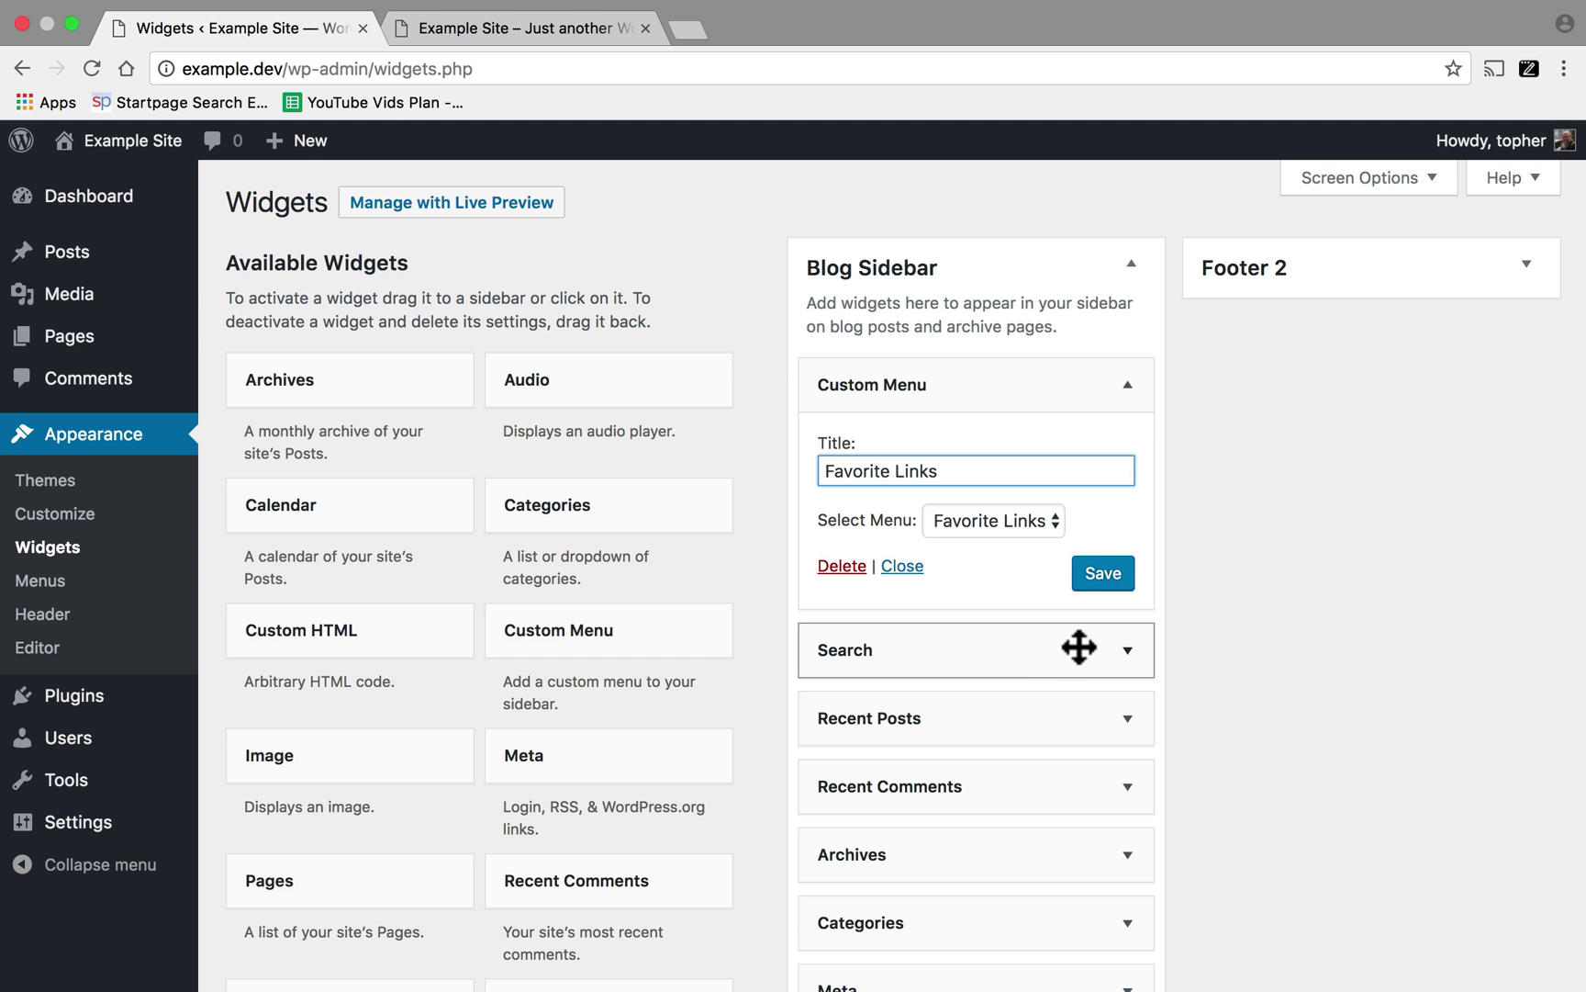
{"action": "left_click", "coordinate": [1104, 575]}
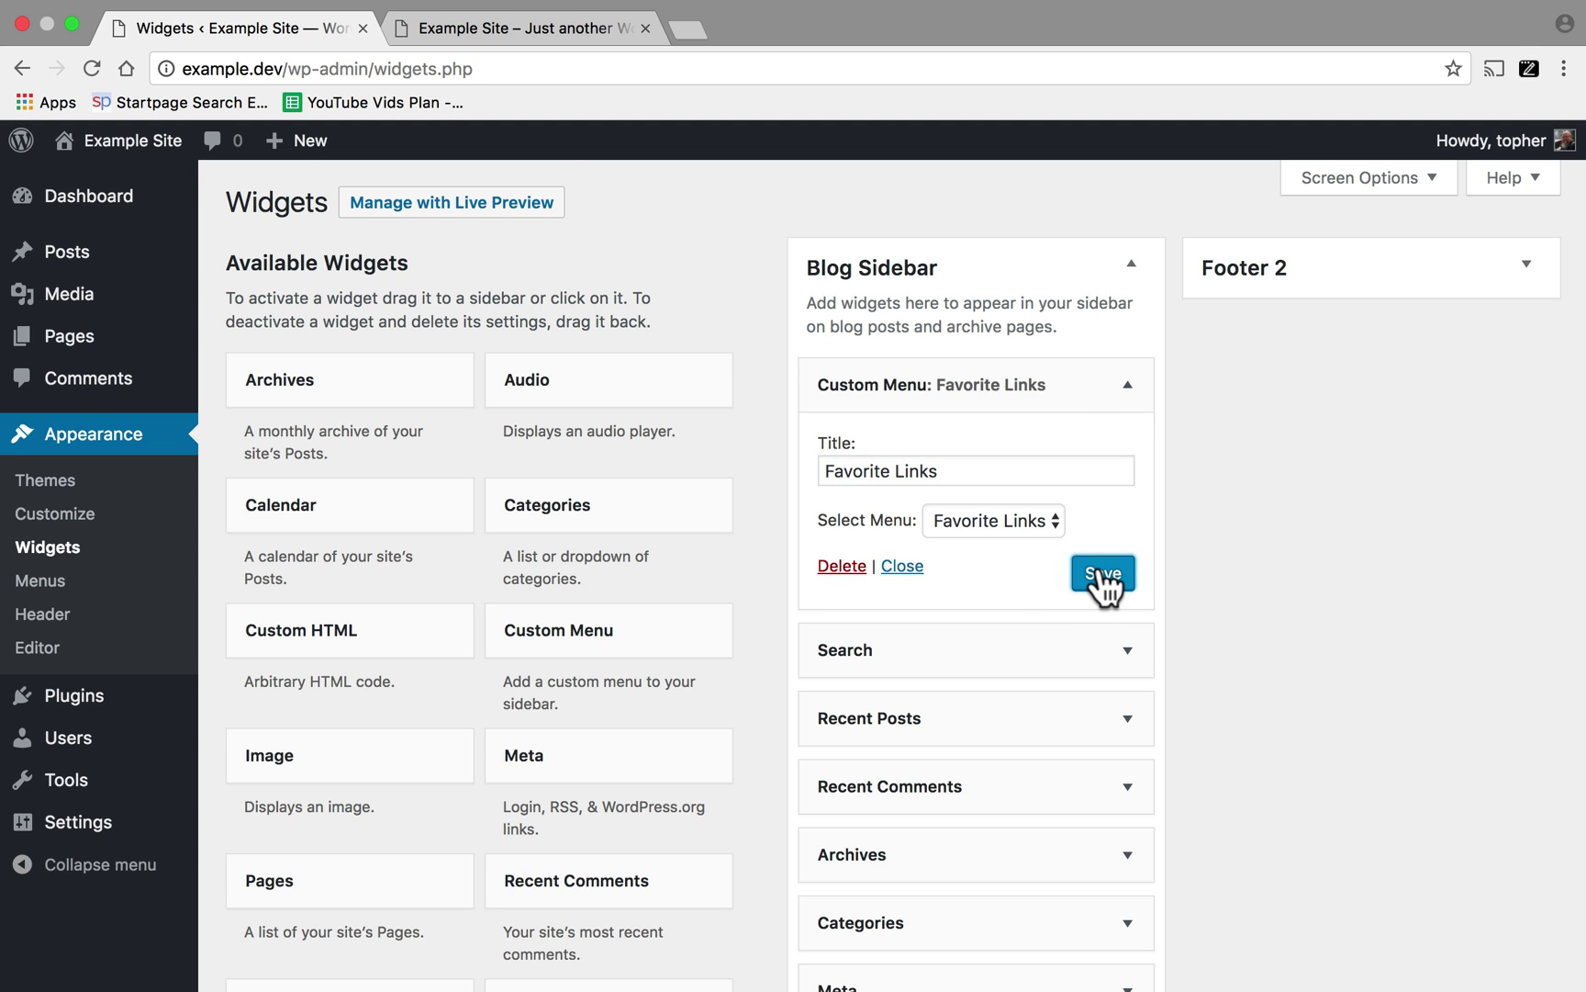
Reload the live front page and check the Favorite Links sidebar lists WinningWP, Google, Yahoo
{"action": "left_click", "coordinate": [478, 25]}
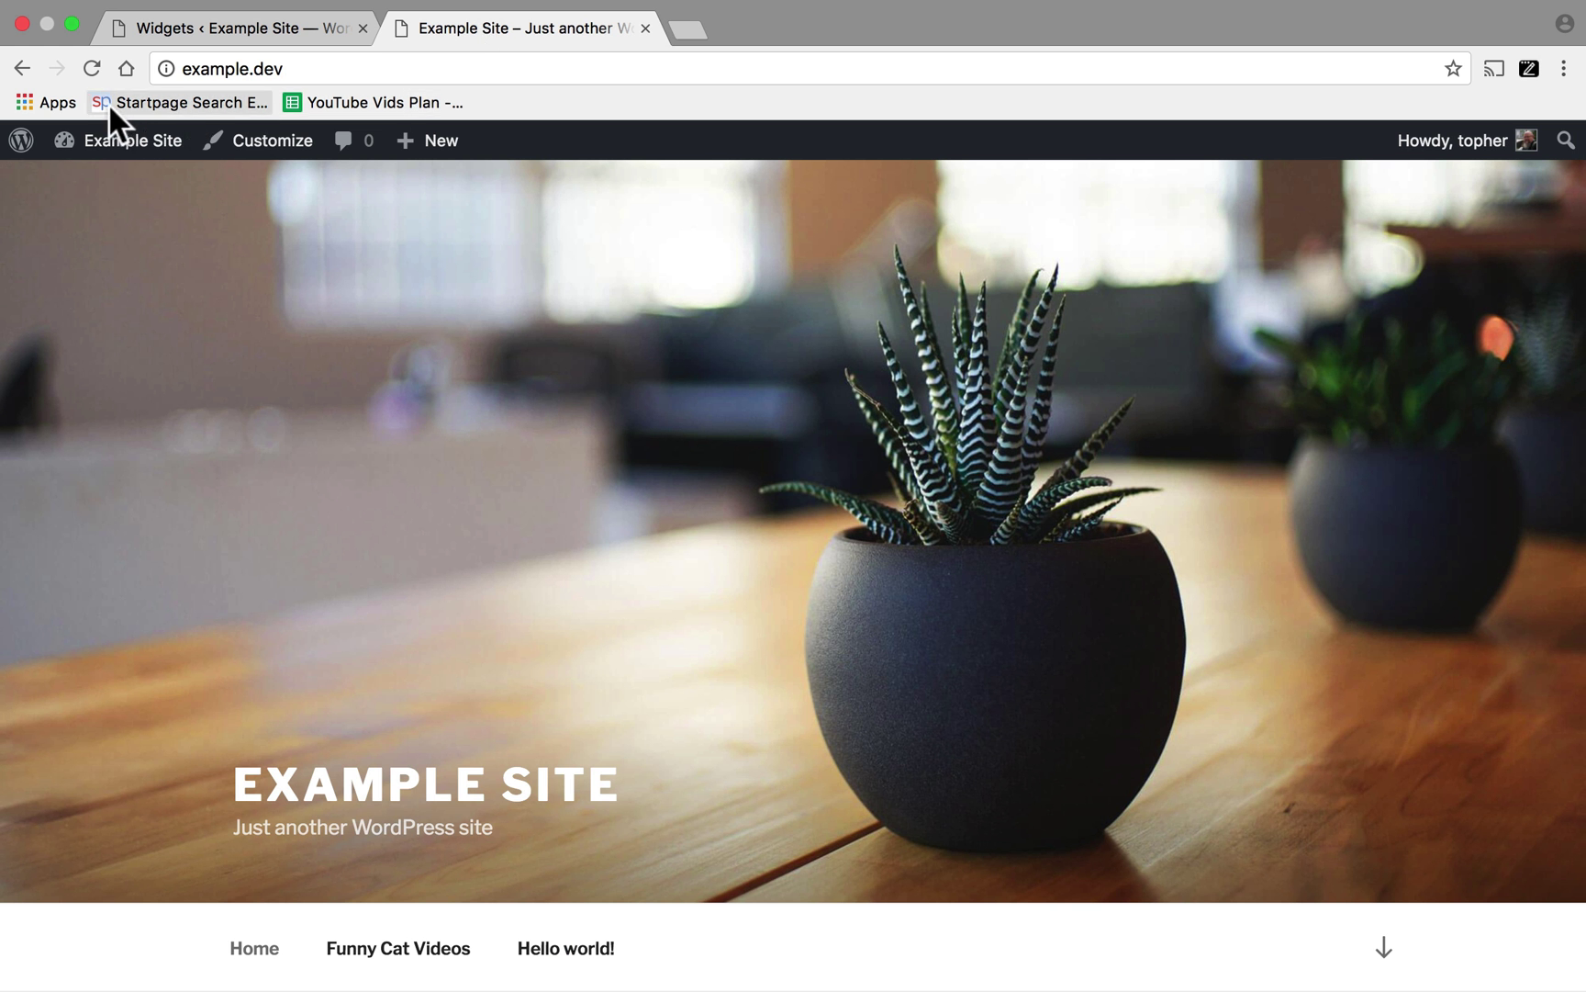
{"action": "left_click", "coordinate": [89, 70]}
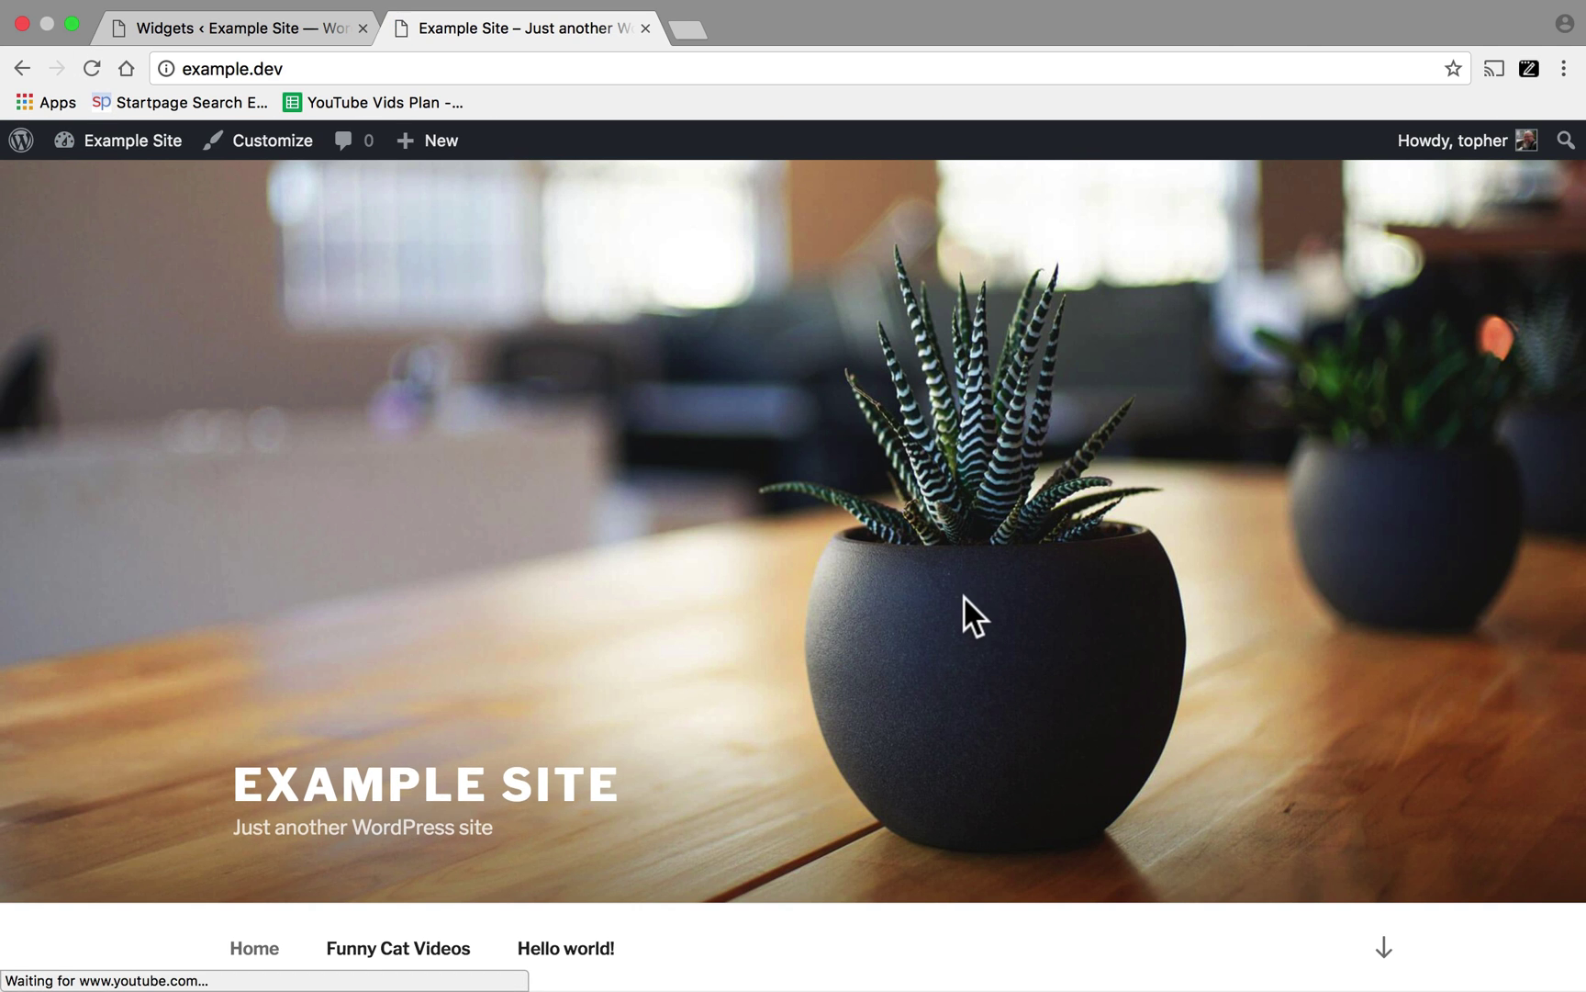
{"action": "scroll", "coordinate": [963, 595], "scroll_direction": "down", "scroll_amount": 6}
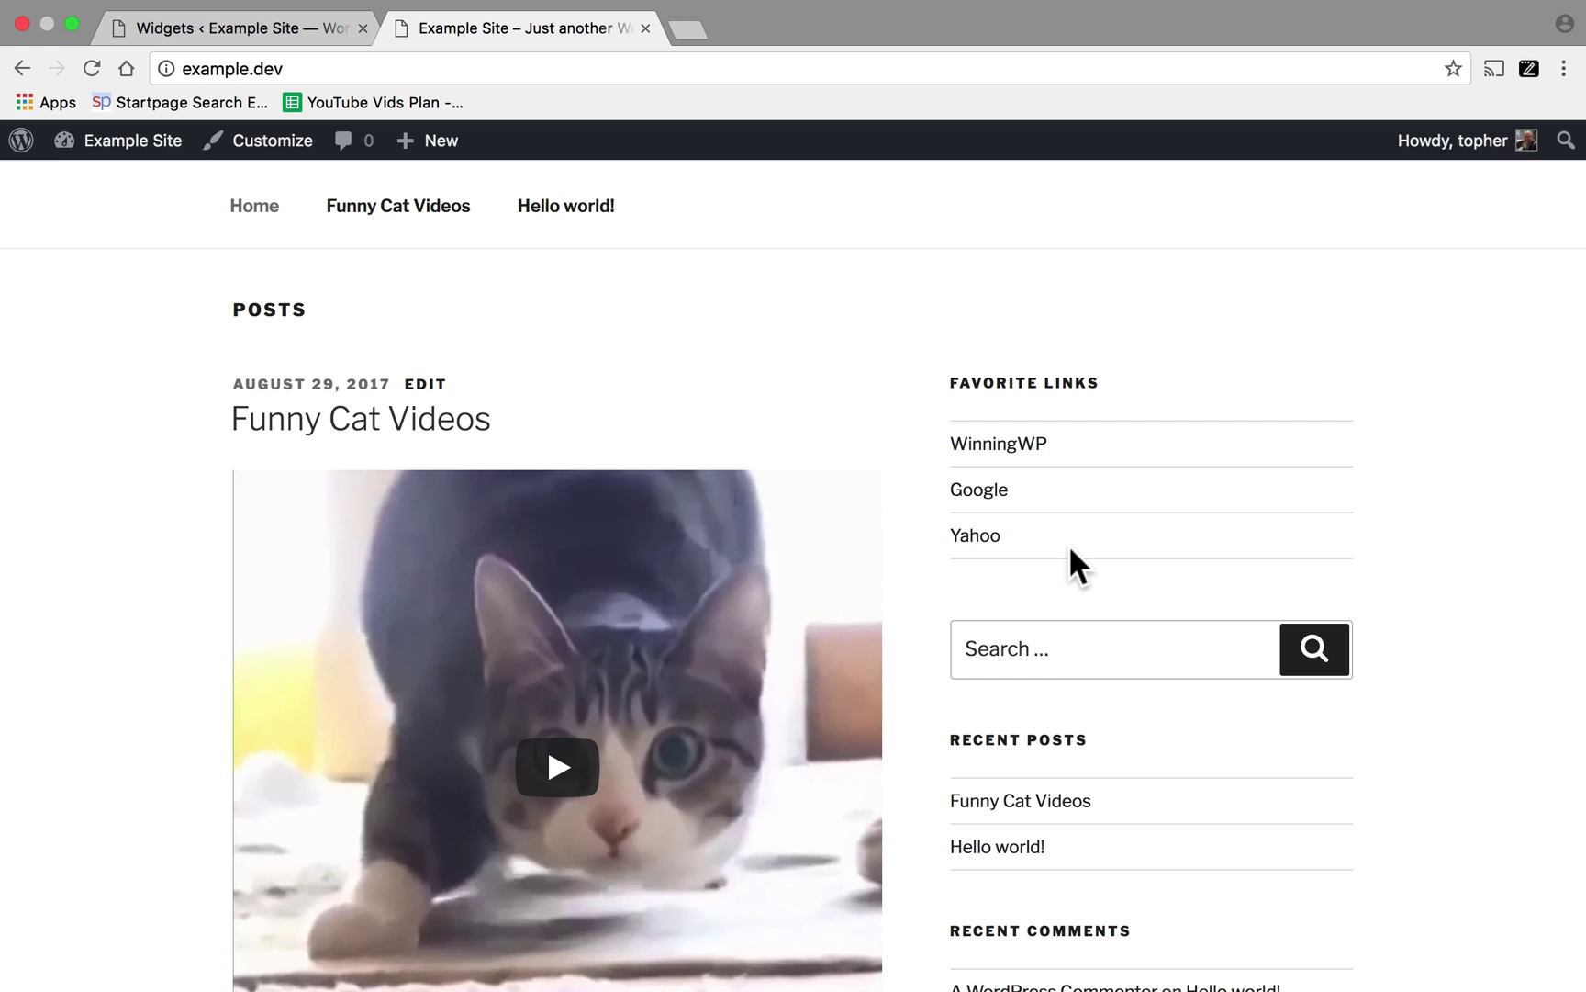
{"action": "scroll", "coordinate": [1071, 551], "scroll_direction": "up", "scroll_amount": 1}
{"action": "scroll", "coordinate": [1071, 549], "scroll_direction": "up", "scroll_amount": 2}
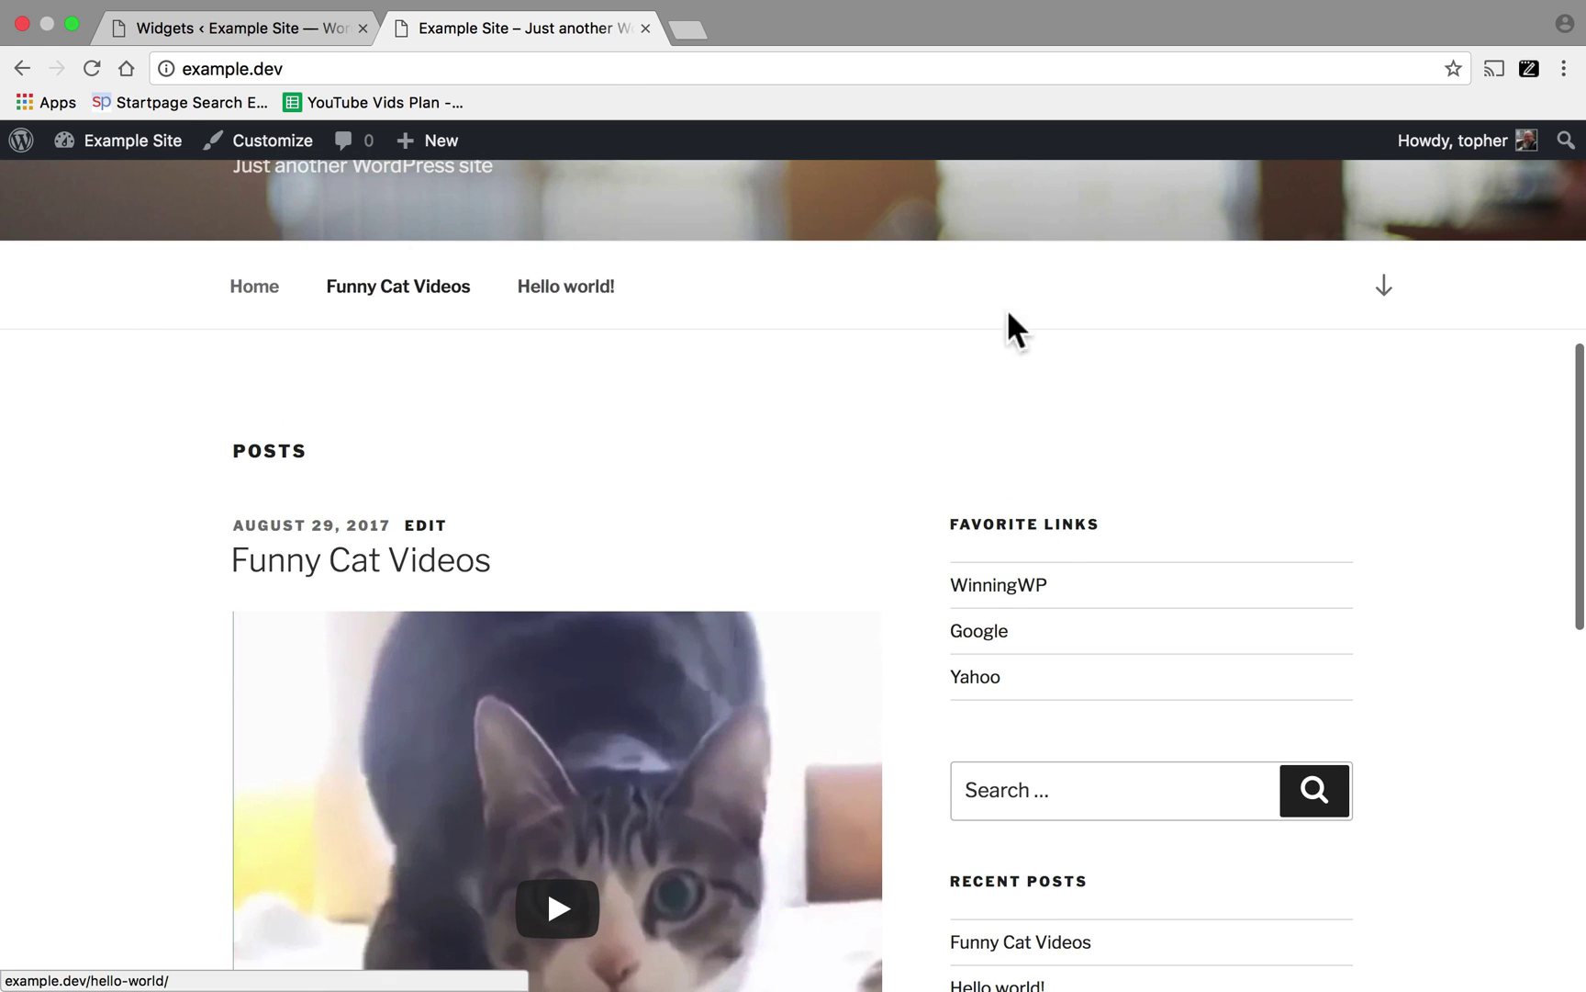
{"action": "scroll", "coordinate": [1371, 468], "scroll_direction": "down", "scroll_amount": 3}
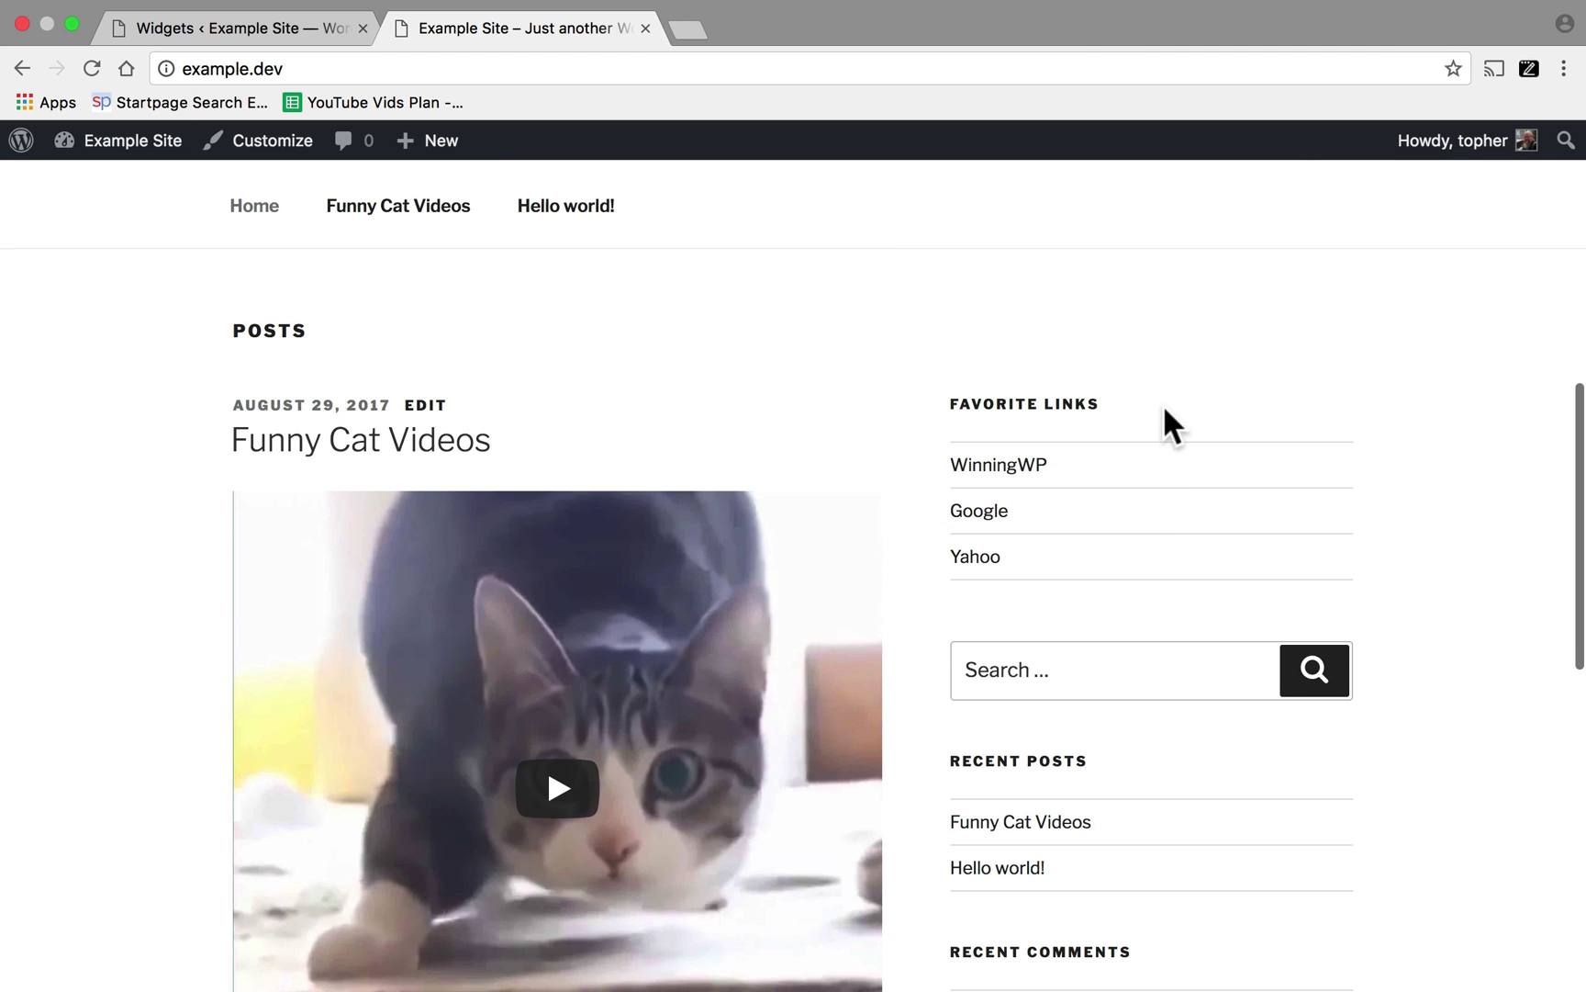